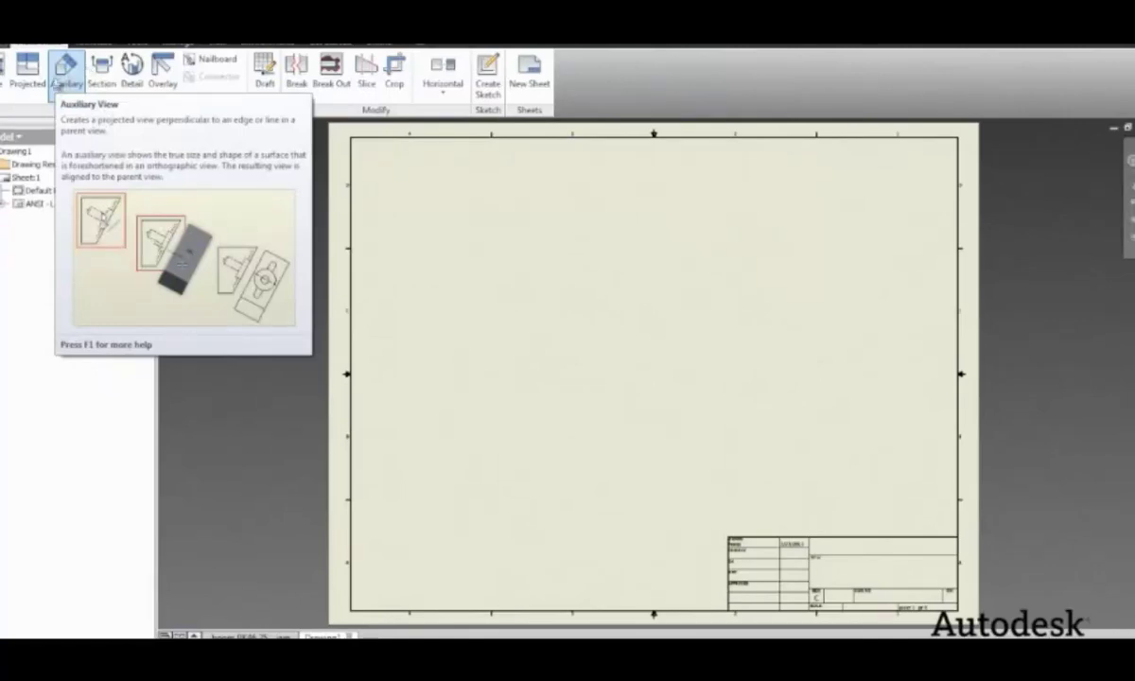
- Start a base view on the blank ANSI drawing sheet and position it on the sheet
click(5, 66)
mouse_move(597, 137)
mouse_down()
mouse_move(467, 239)
mouse_move(391, 273)
mouse_up()
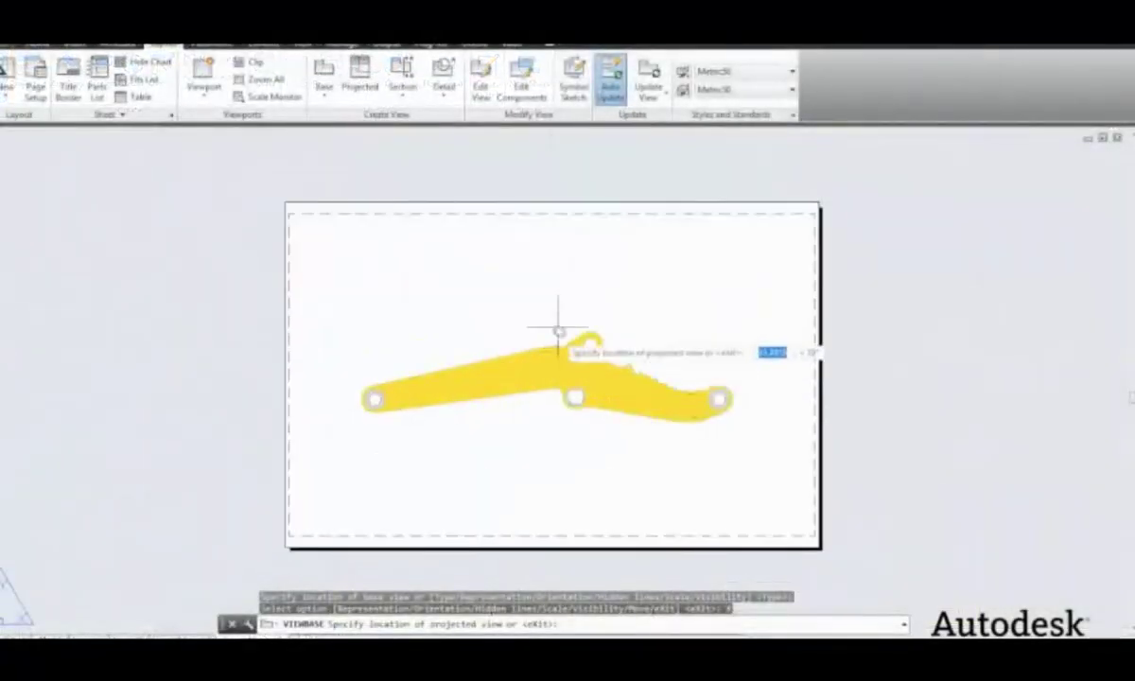
- In AutoCAD, place top, side and isometric projected views from the boom's base view and finish the view creation
click(553, 199)
click(934, 379)
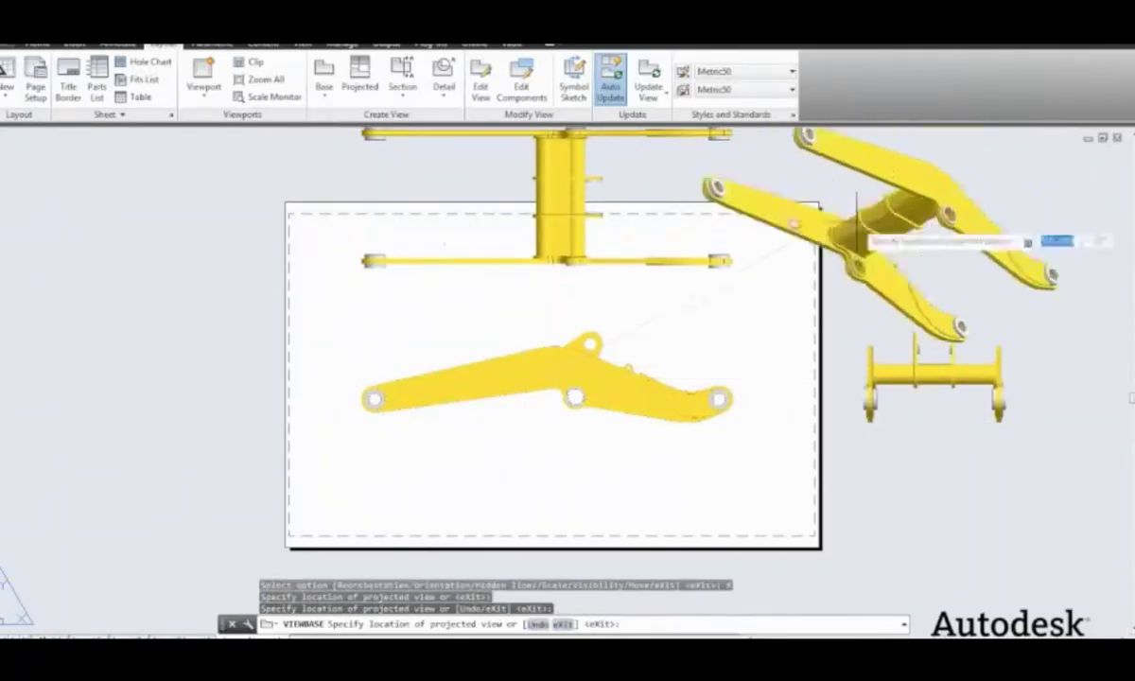
click(150, 493)
right_click(153, 495)
click(177, 499)
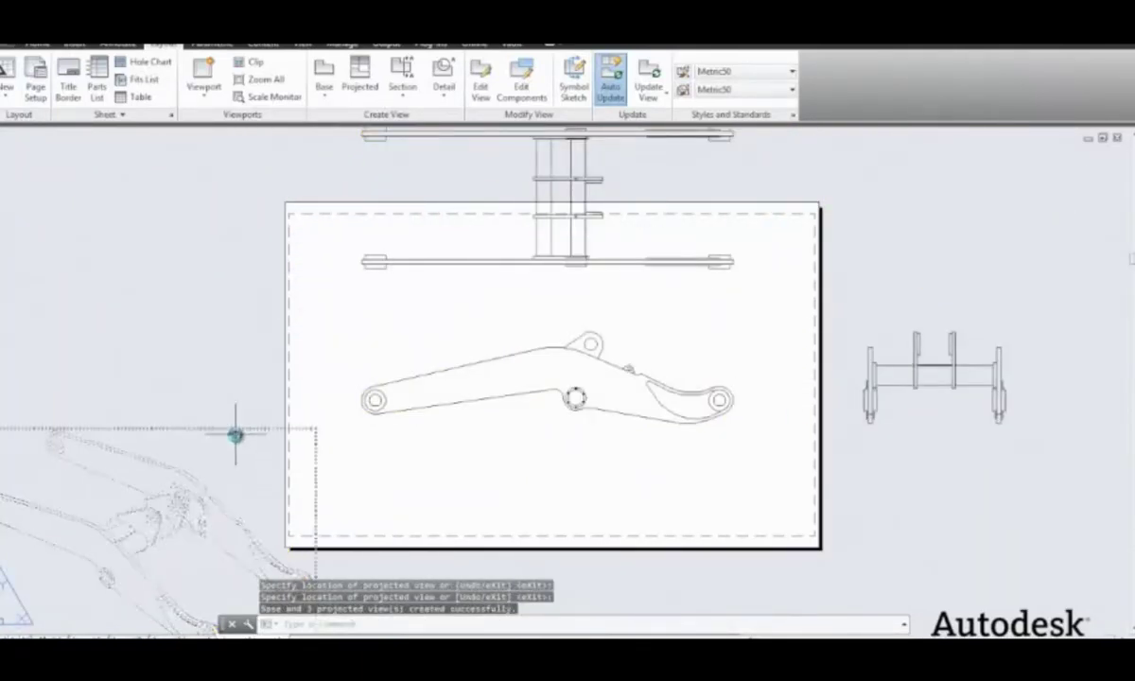
- Move the boom's isometric view straight up, beside the upper corner of the layout sheet, and clear the selection
click(236, 431)
click(128, 541)
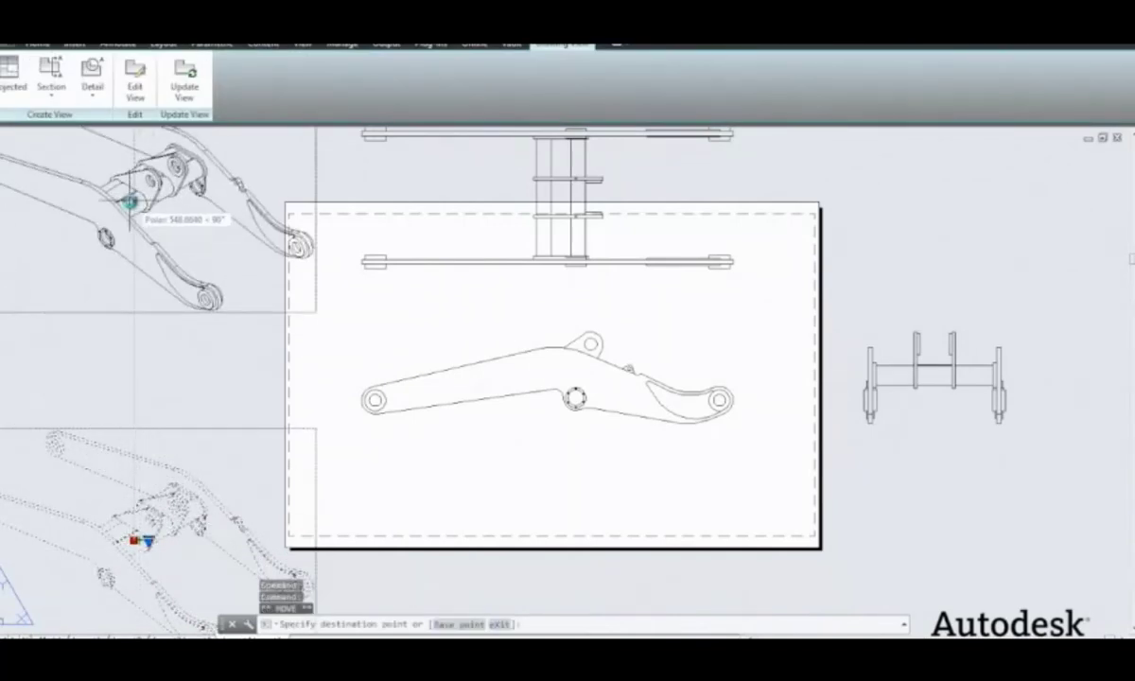
middle_drag(122, 210, 237, 277)
middle_drag(202, 412, 202, 397)
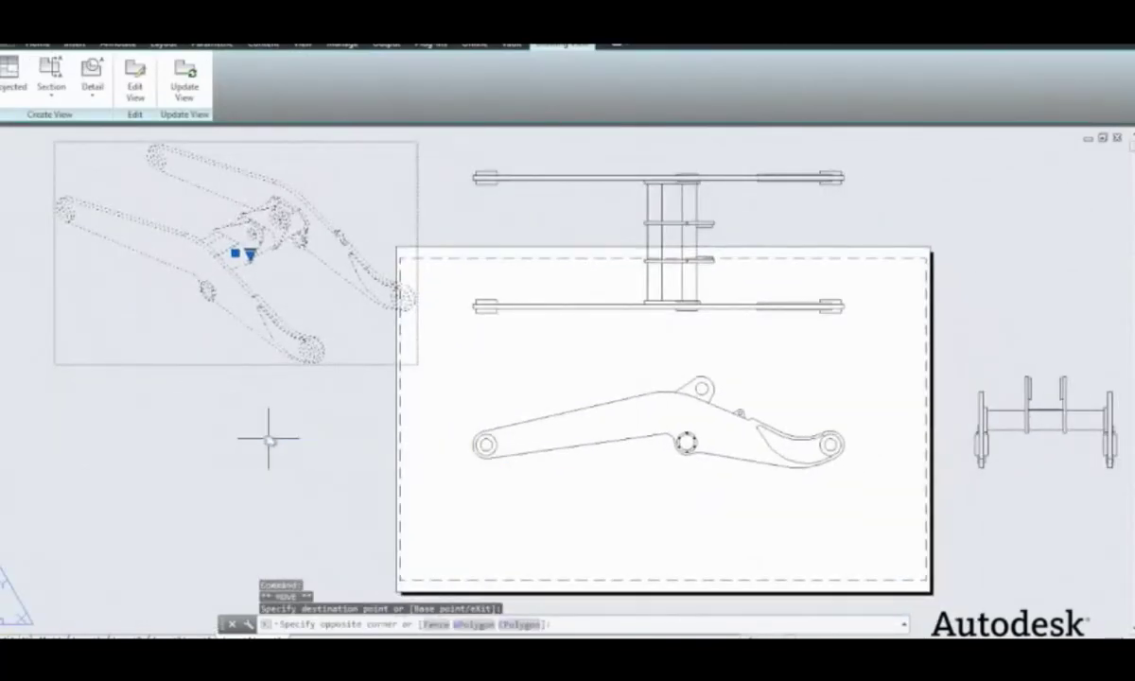
key(Escape)
- Start a full section view with the boom's base view as the parent
click(406, 100)
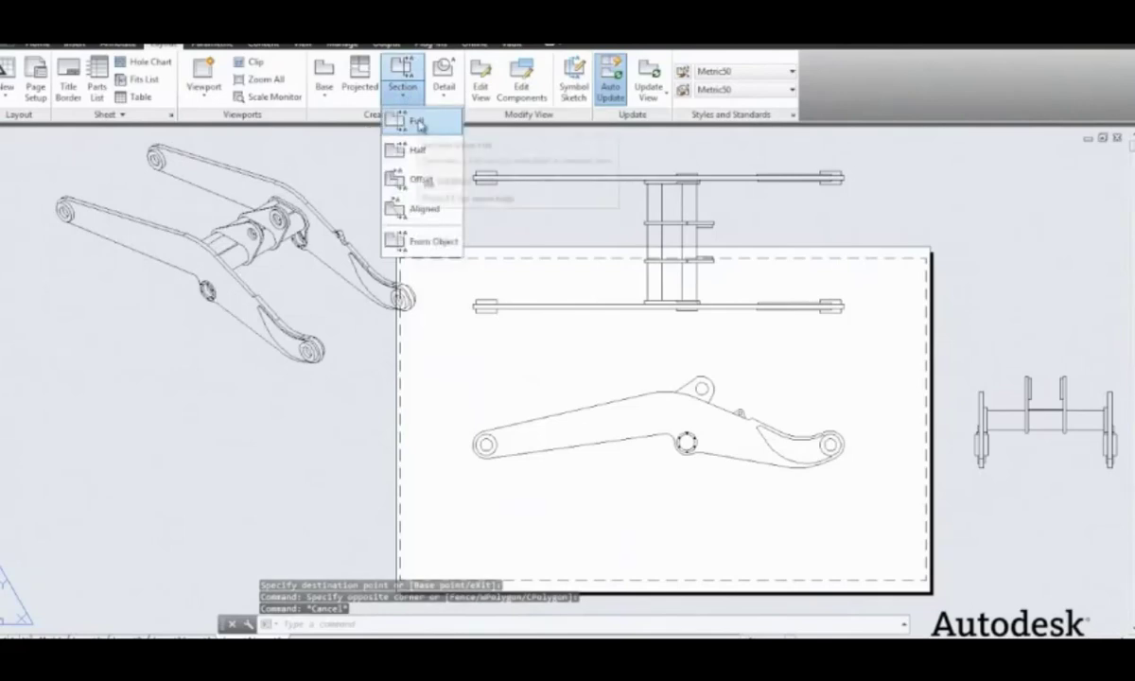
click(420, 124)
click(695, 424)
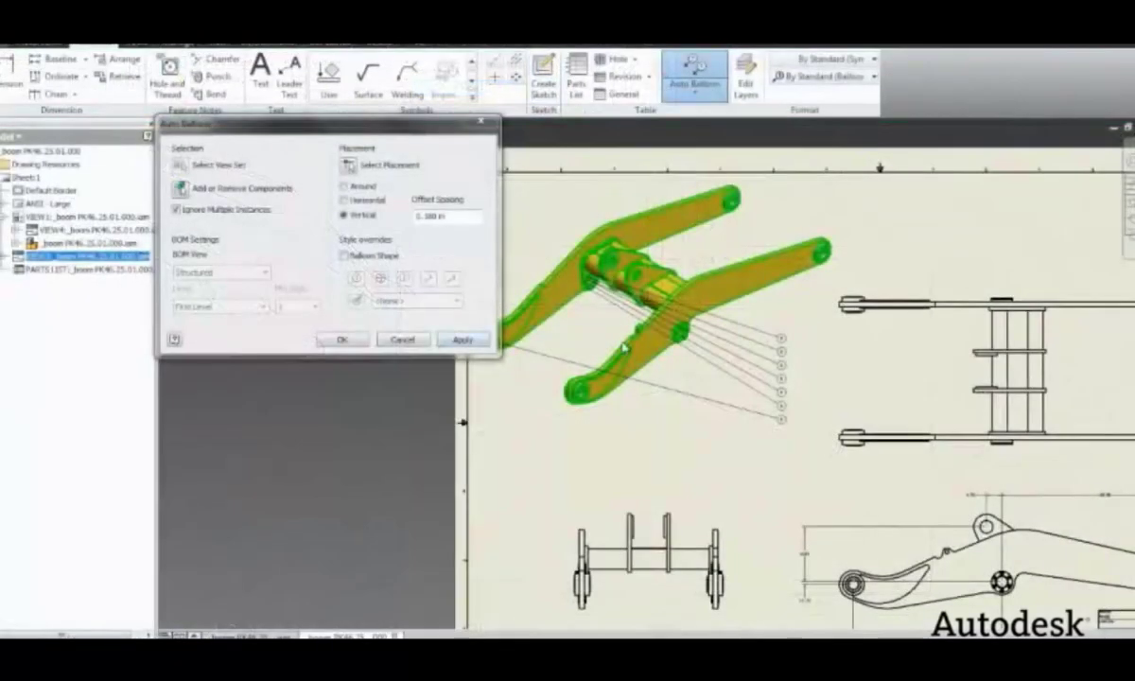
- Apply vertical auto balloons to the shaded isometric boom view in Inventor and rearrange the balloons around the arms
click(330, 338)
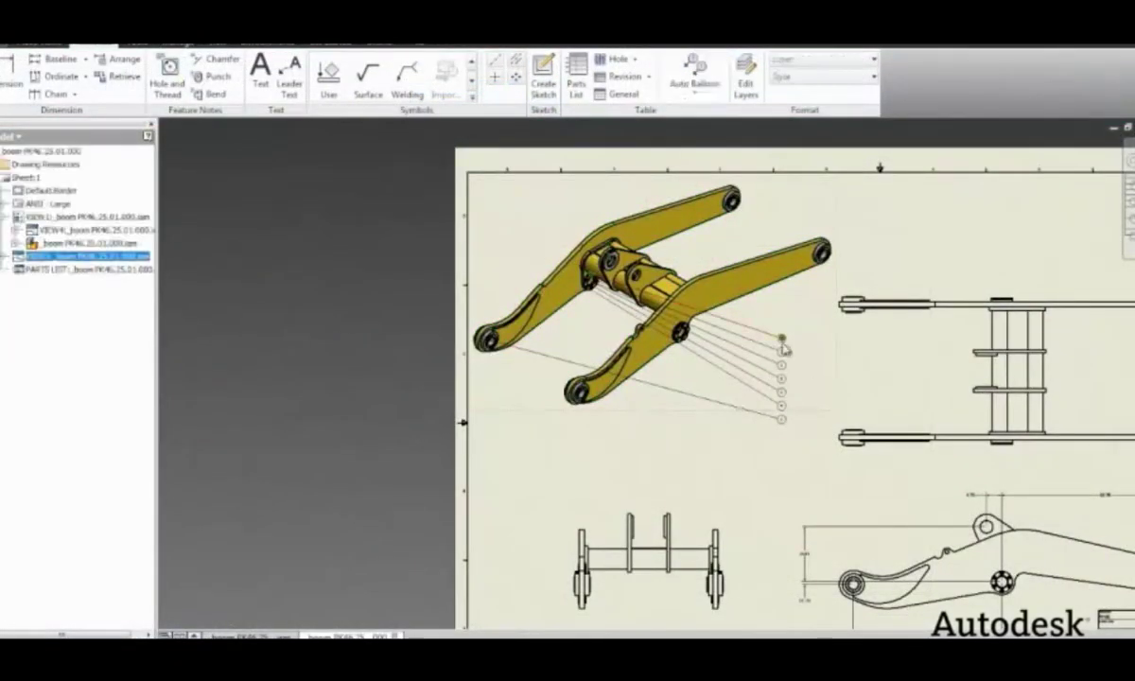
scroll(754, 447, up, 3)
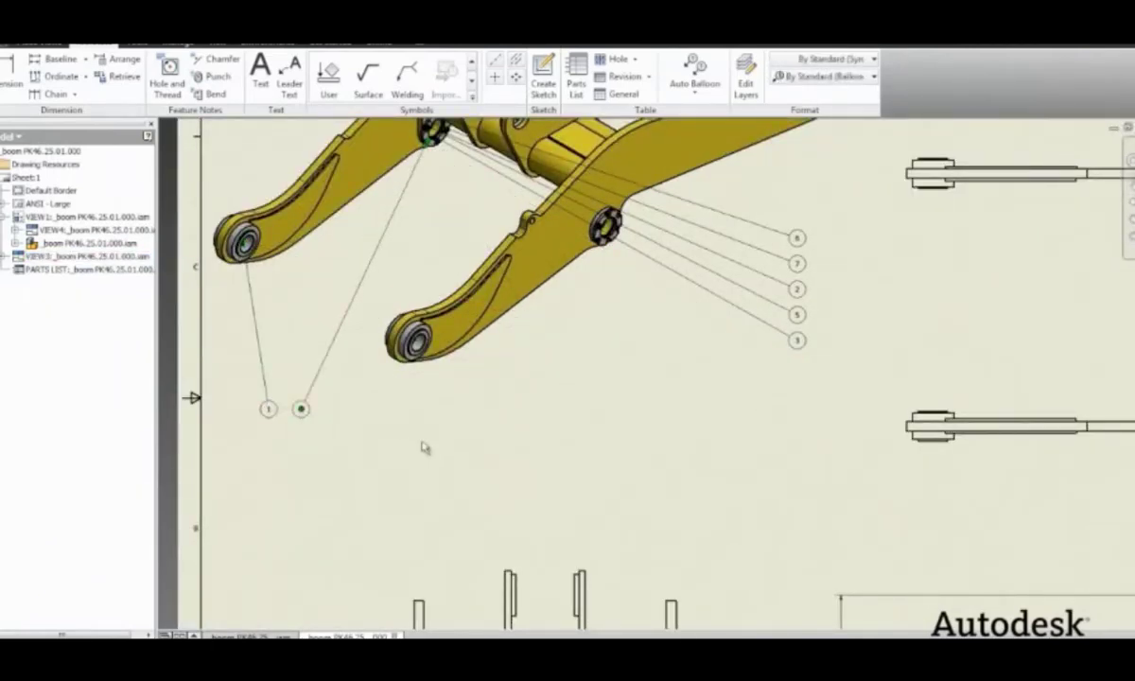
drag(646, 182, 836, 379)
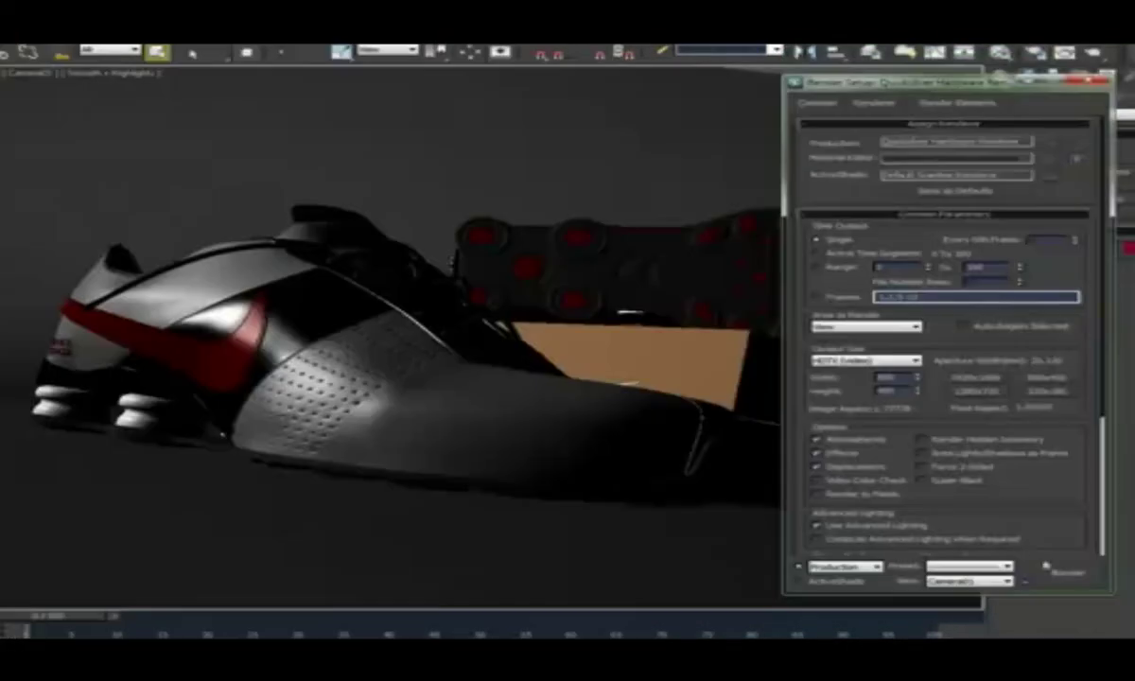
- In 3ds Max, render the shoe scene's Camera01 view with the Quicksilver Hardware Renderer
click(1067, 573)
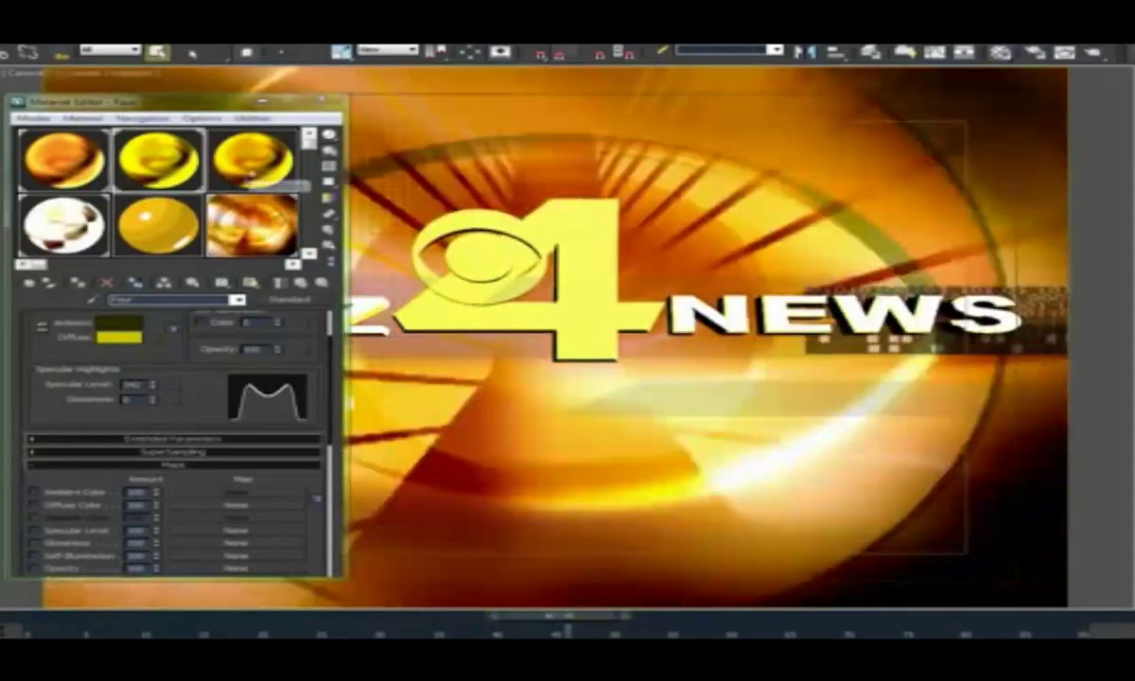
- Select the darker gold sample beside the bright yellow one among the news logo materials
click(250, 160)
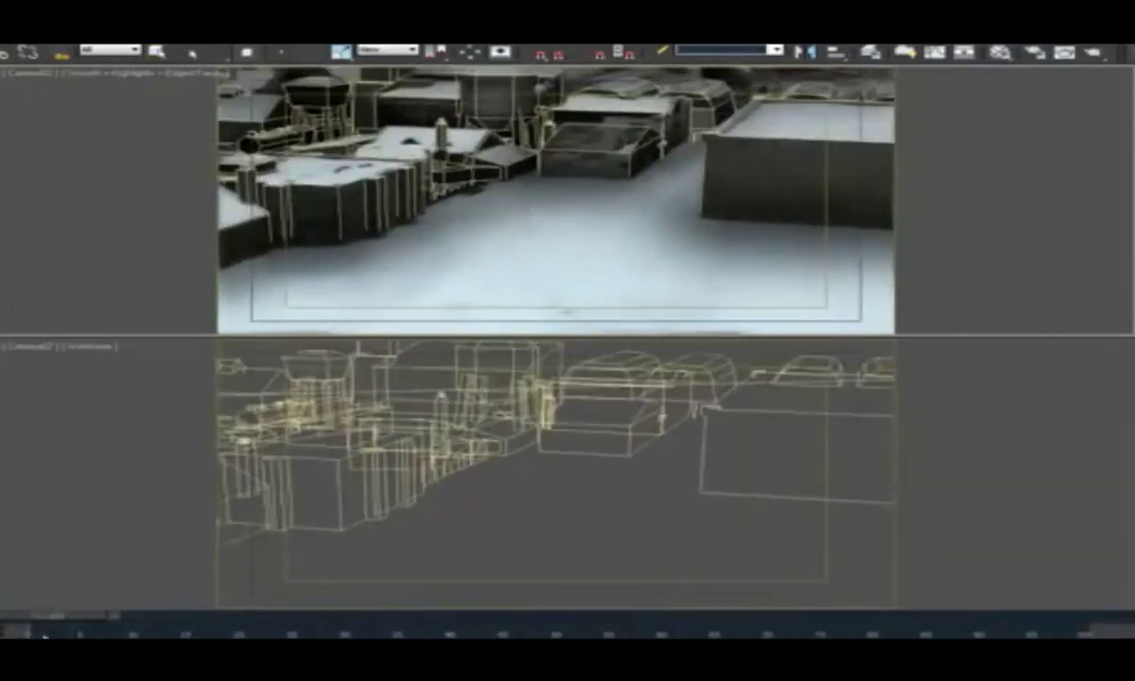
- Render the snowy town camera view and the arcade scene with the red tentacles
key(shift+q)
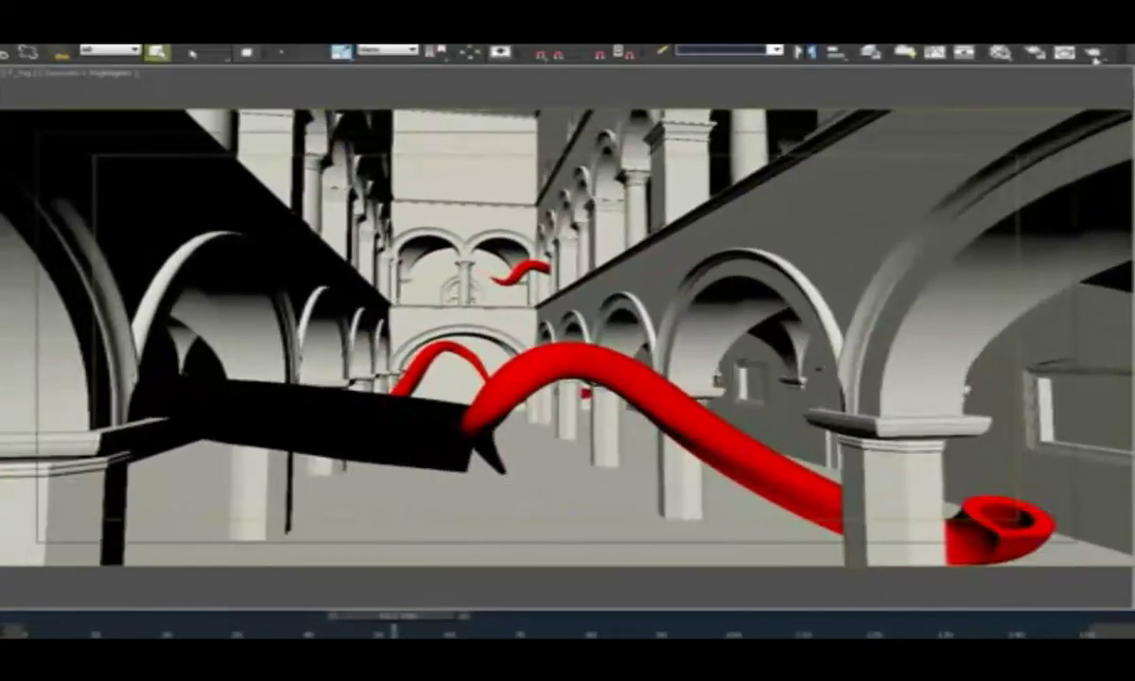
key(shift+q)
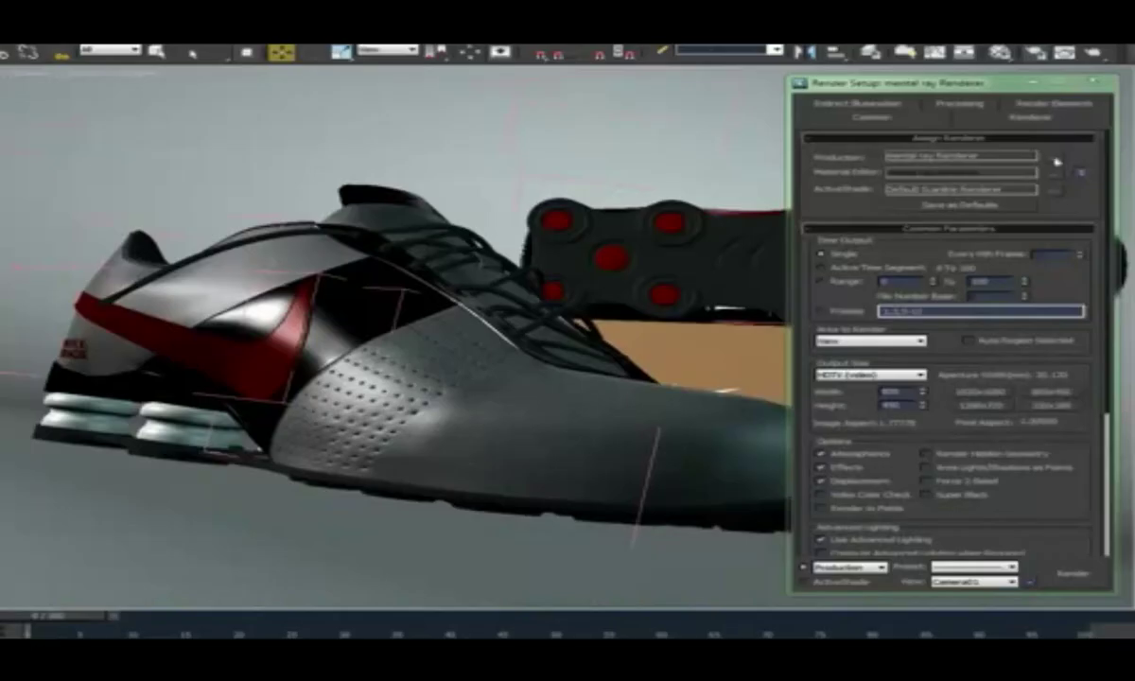
- Assign the Quicksilver Hardware Renderer as the production renderer and render the shoe scene from Camera01 twice
click(1050, 156)
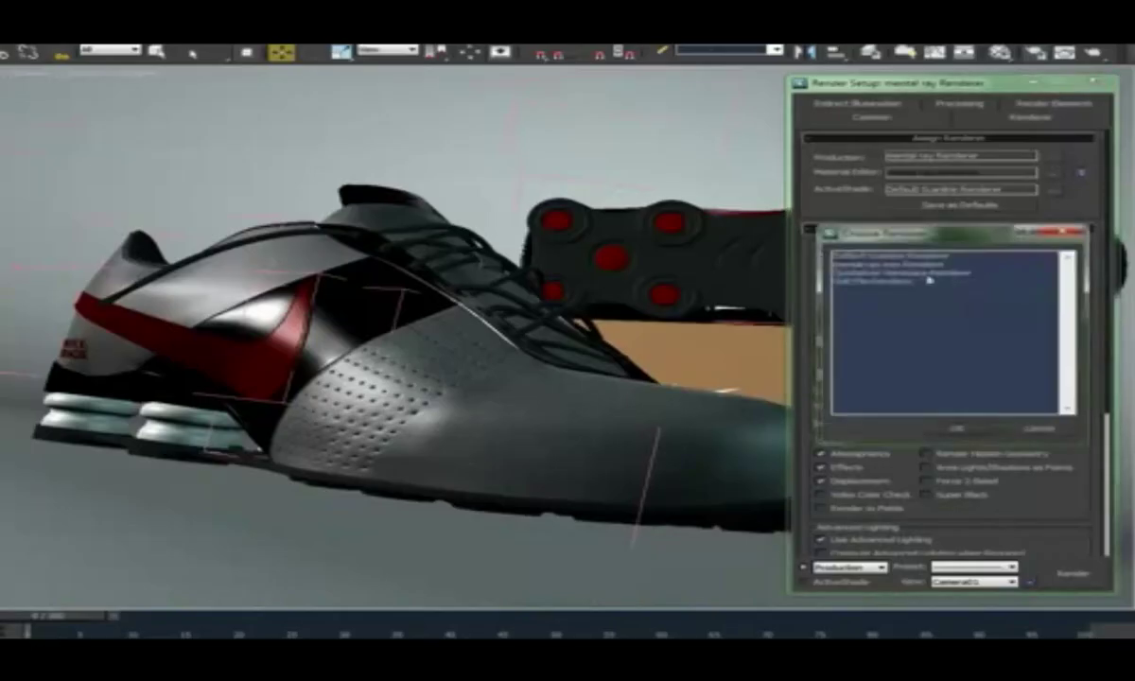
click(957, 429)
click(892, 121)
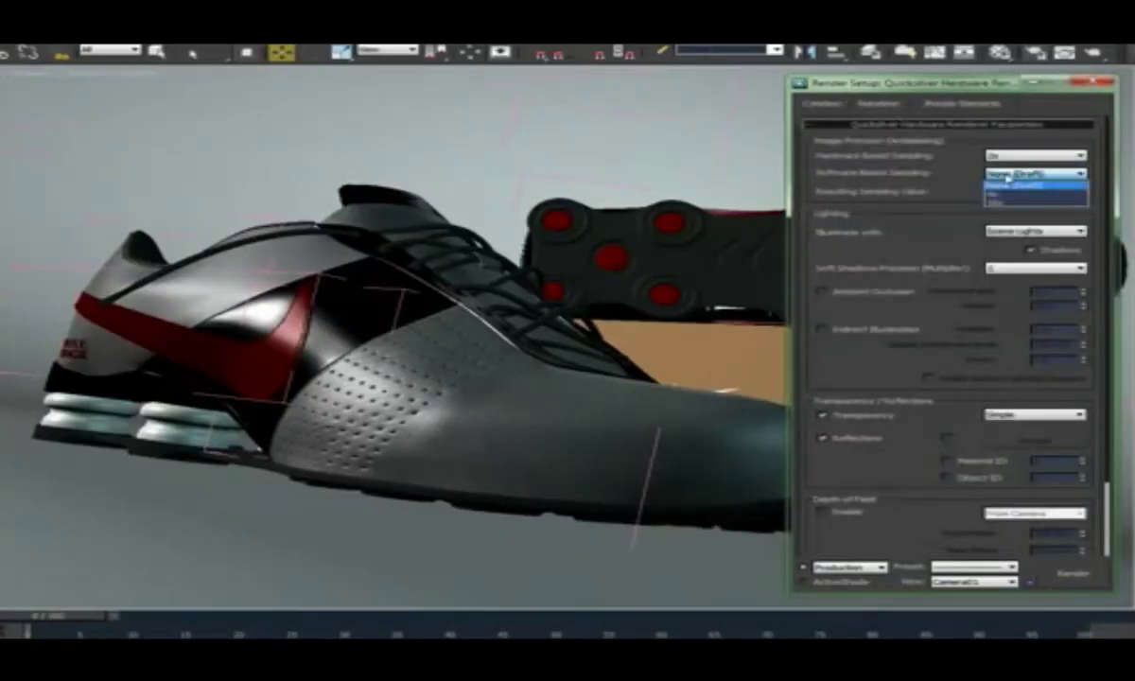
click(1076, 575)
click(821, 103)
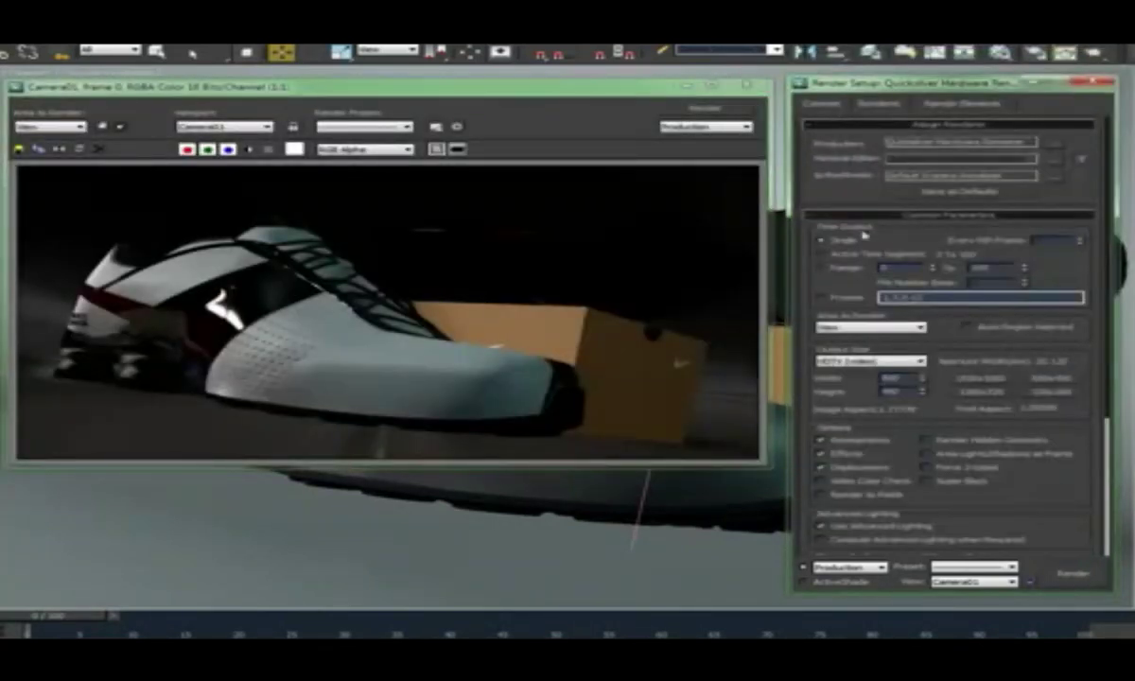
click(1072, 571)
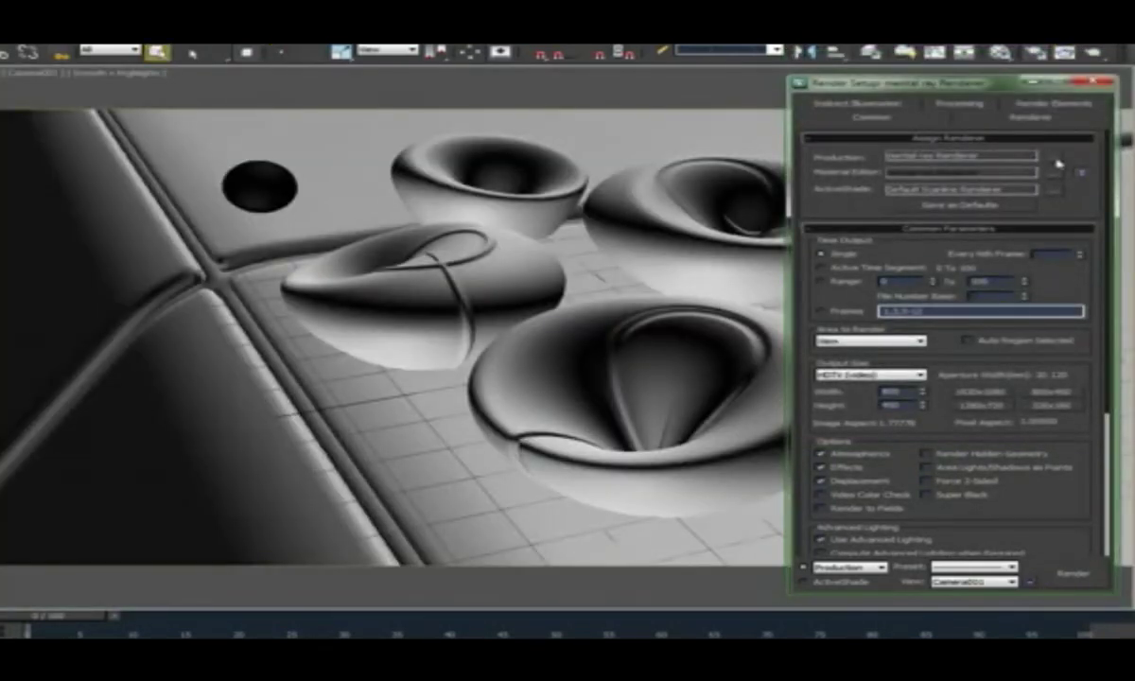
- Assign the mental ray iray renderer for production and render the curved bowls scene from Camera001
click(1054, 157)
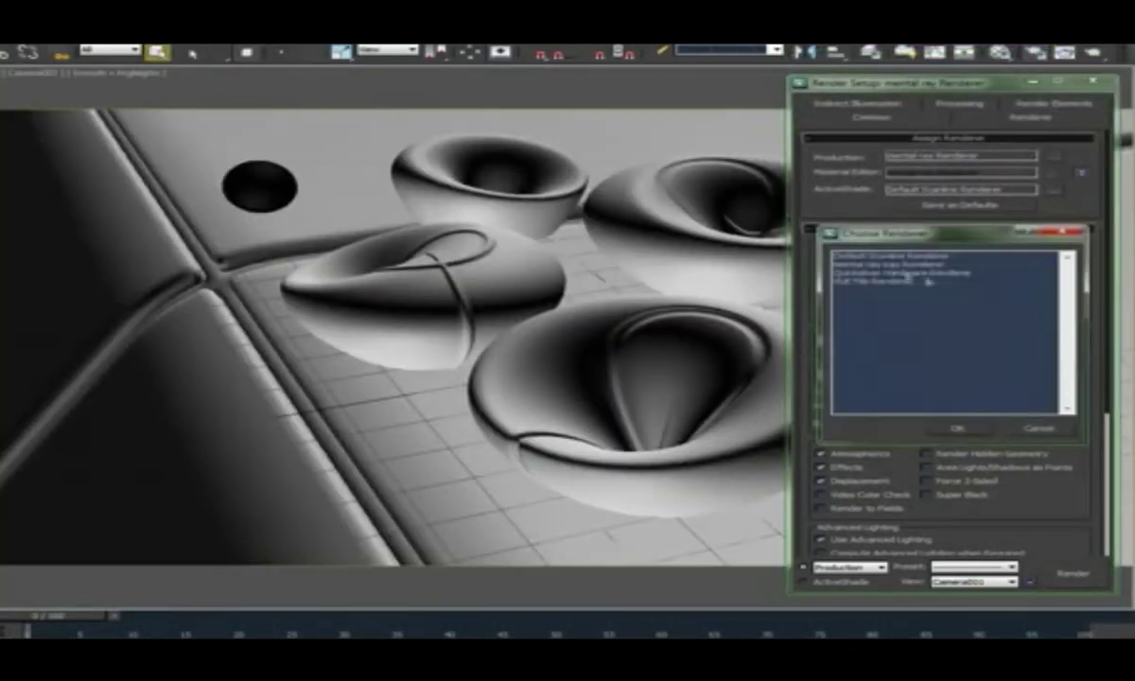
click(970, 429)
click(878, 104)
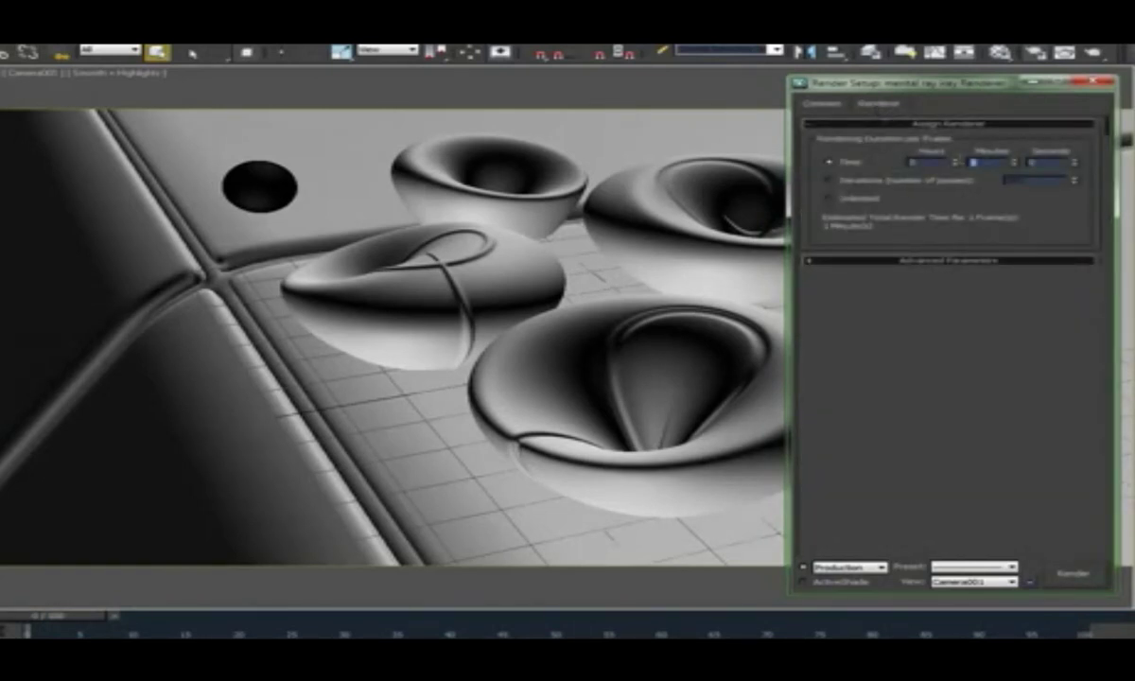
click(1072, 572)
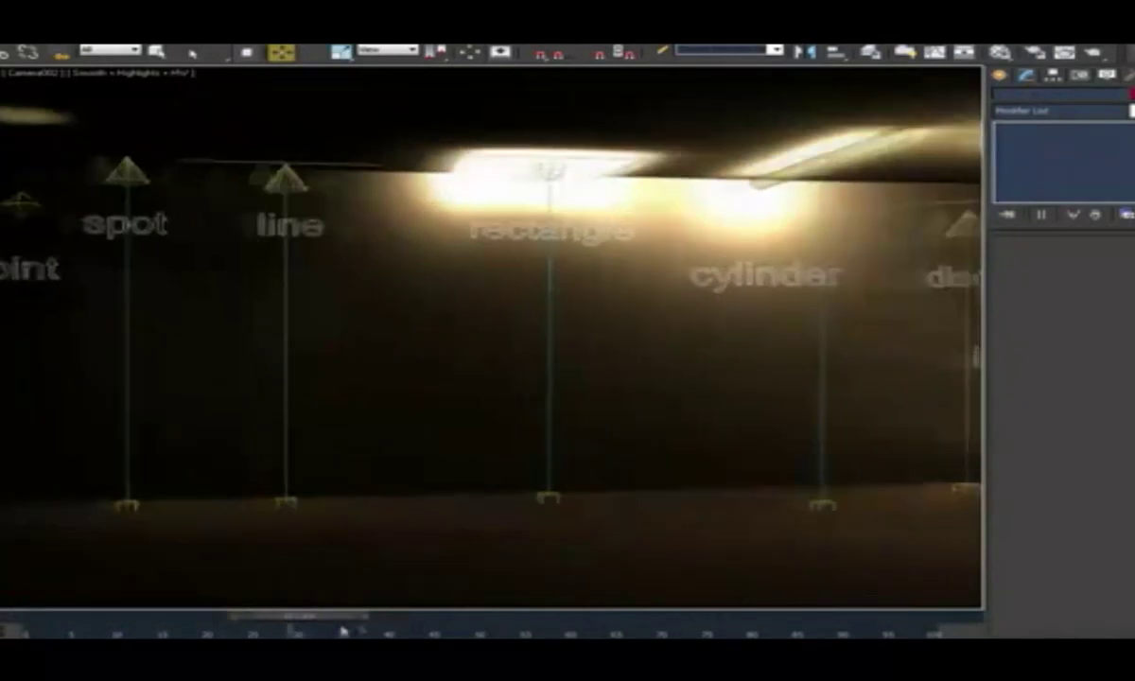
- Go to frame 0 of the lighting scene and widen the directional light's hotspot and falloff
drag(343, 631, 28, 631)
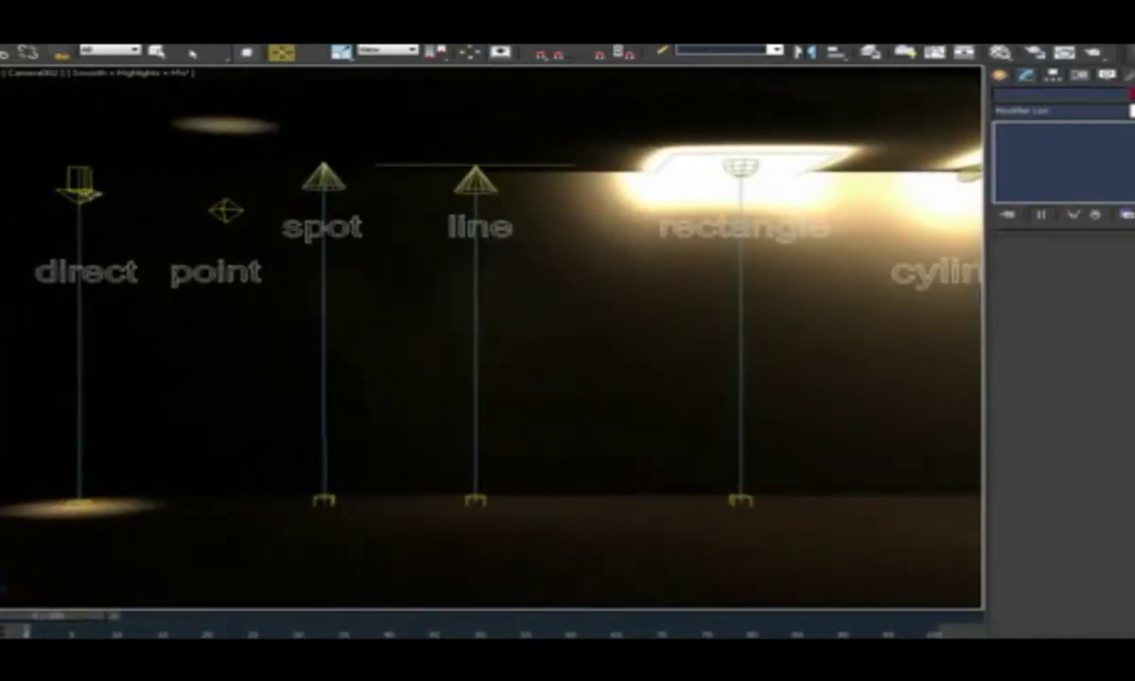
click(83, 175)
drag(1128, 559, 1127, 520)
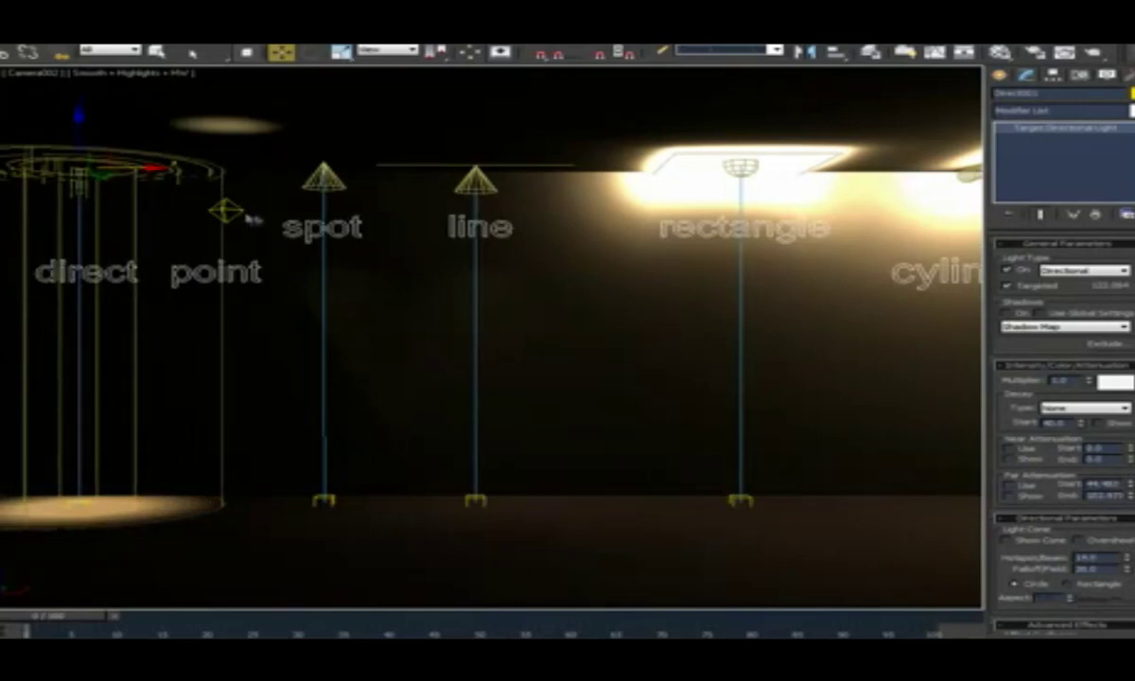
- Enlarge the pool of light above the point label and shift the rectangle light's target sideways
click(225, 210)
drag(1127, 466, 1128, 484)
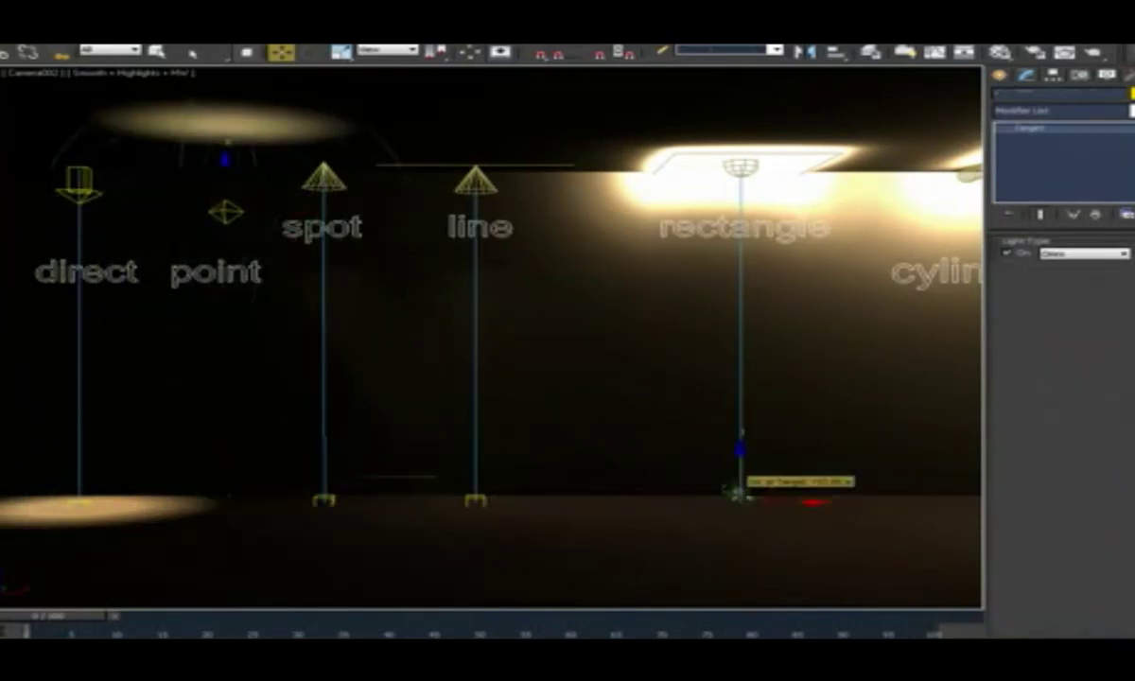
drag(742, 478, 685, 464)
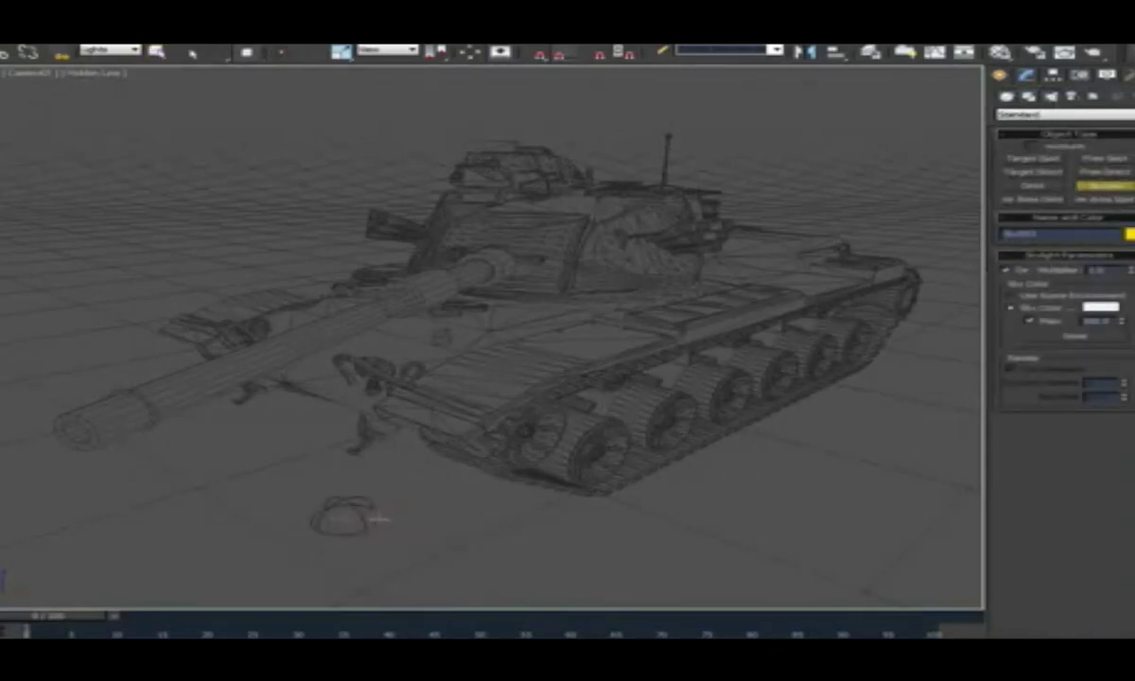
- Render the tank scene with its newly placed skylight
key(shift+q)
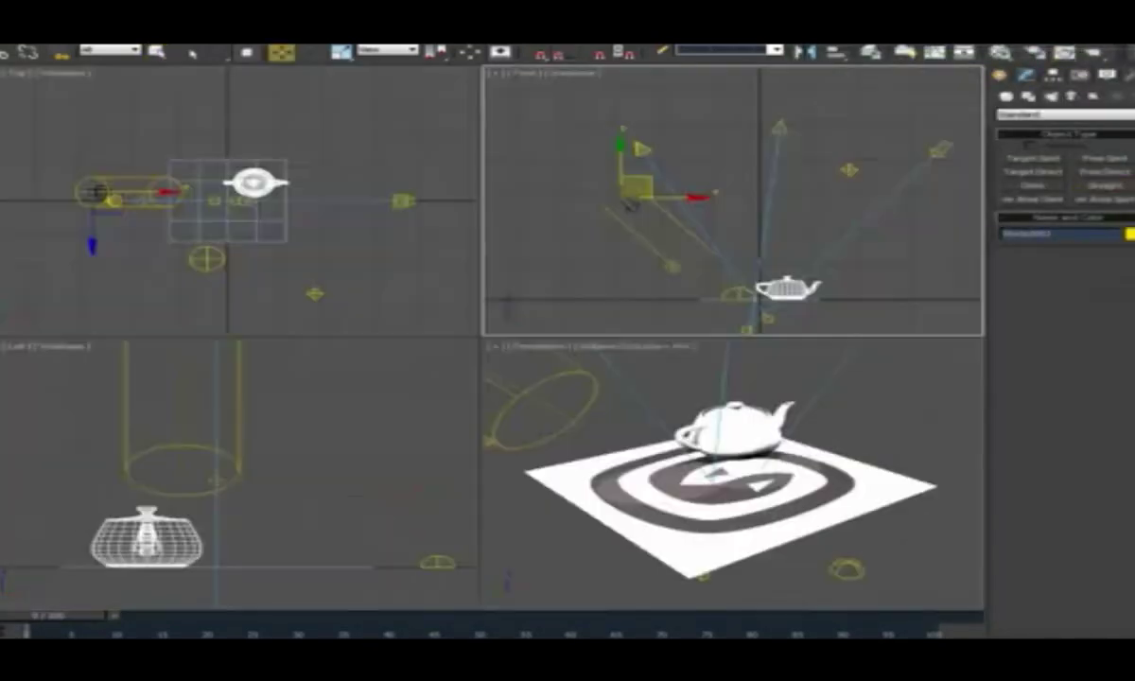
- Add a photometric target light and a photometric free light to the teapot scene
click(1030, 162)
click(512, 386)
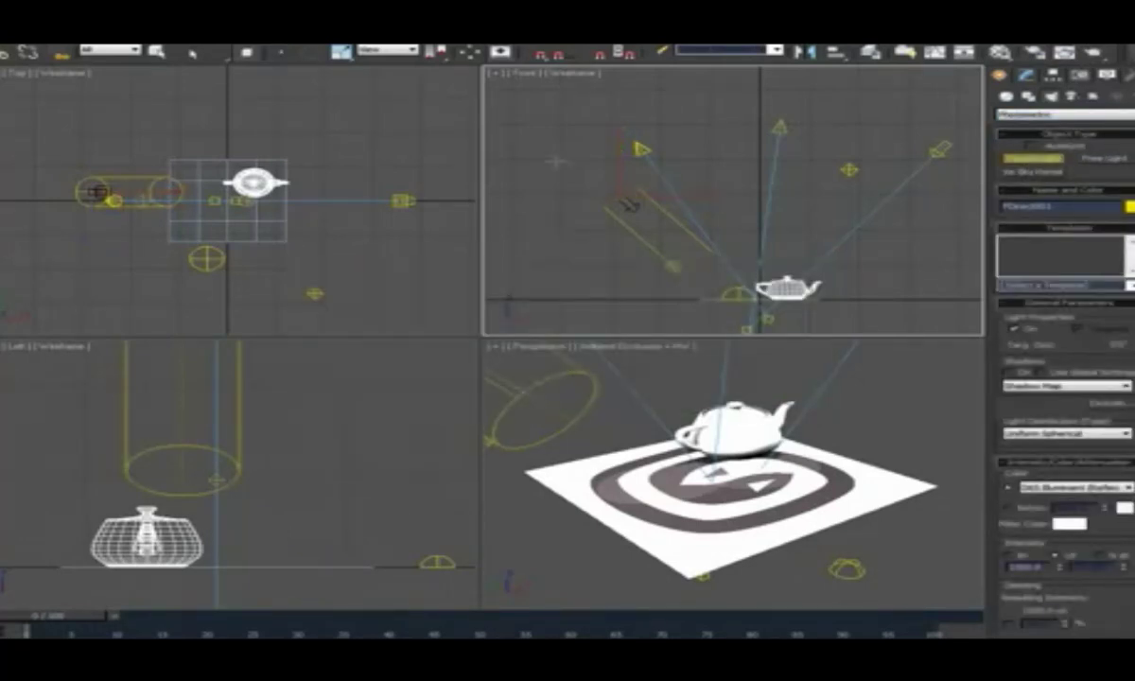
click(1105, 163)
click(775, 265)
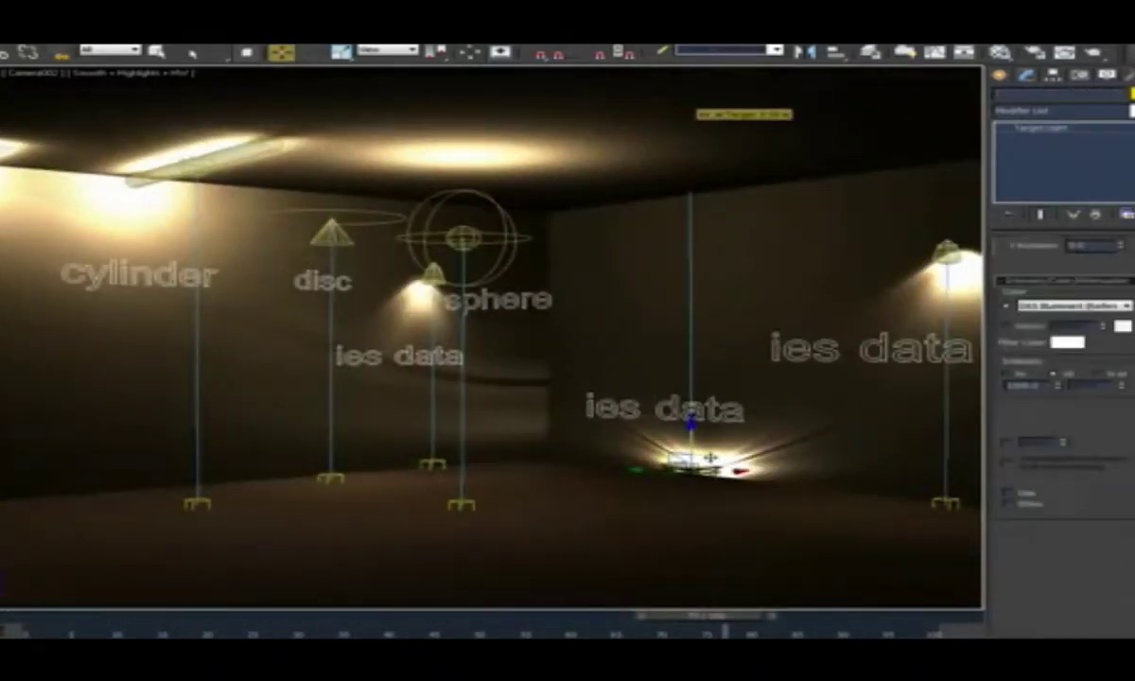
- Reposition the floor-level IES light and the wall IES light in the dark room scene
drag(709, 459, 665, 440)
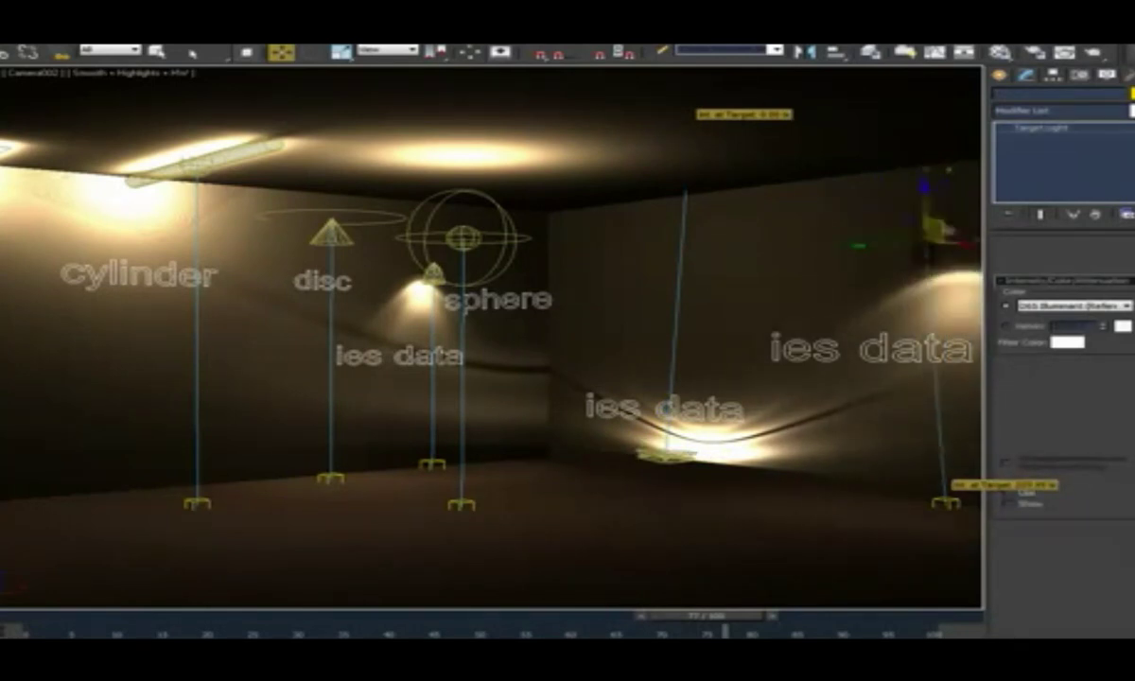
drag(917, 244, 811, 276)
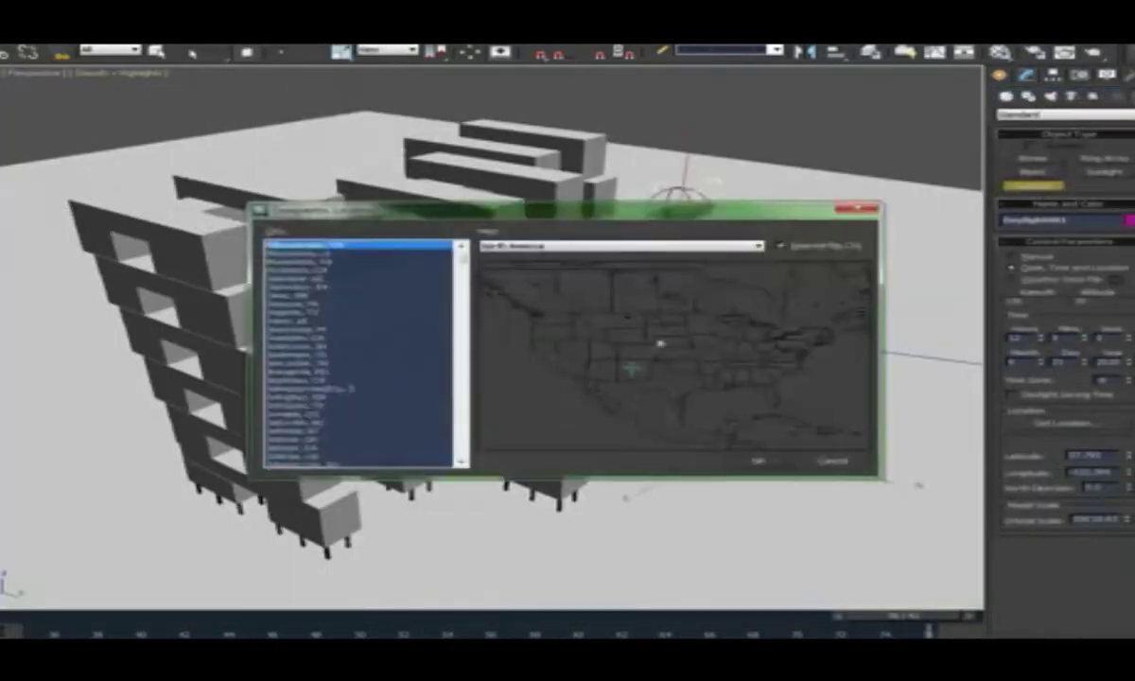
- Accept the North America city selection as the daylight system's geographic location
click(757, 461)
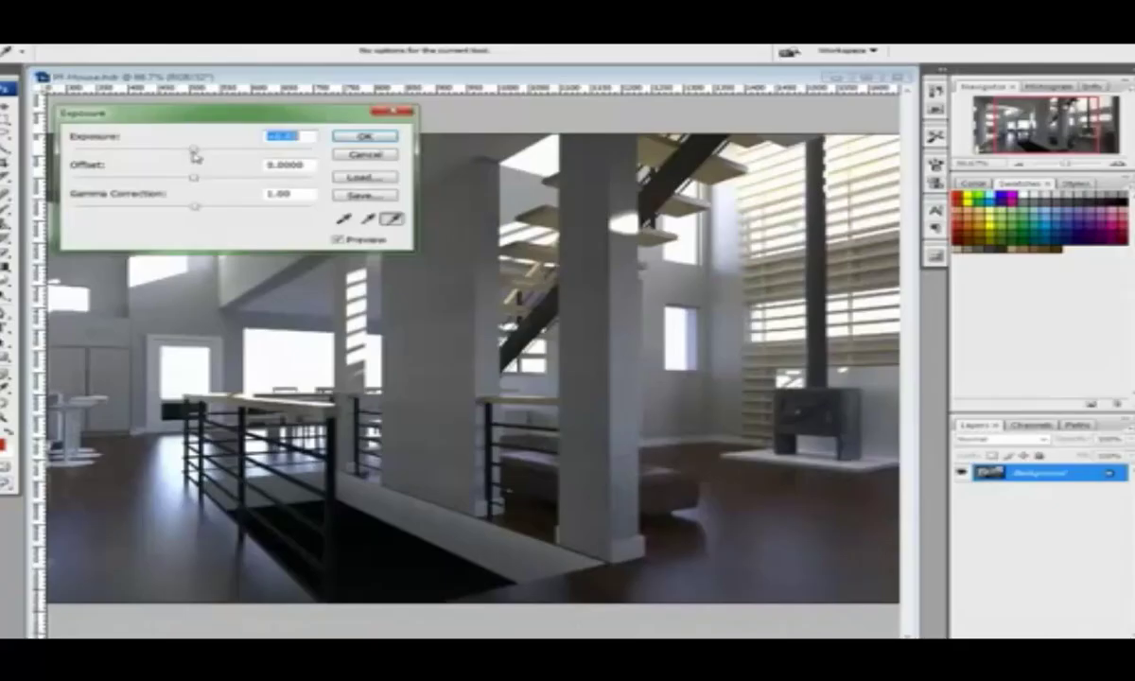
- In Photoshop, adjust the exposure of the HDR house interior image and apply it
drag(195, 152, 204, 175)
key(Return)
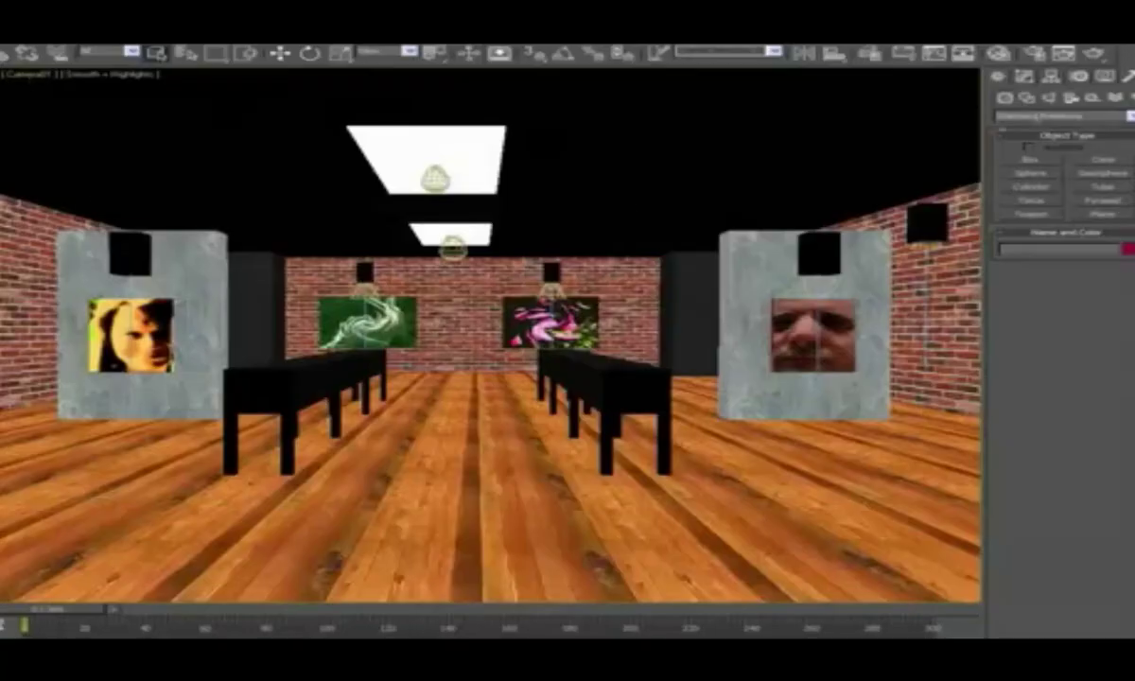
- In 3ds Max, render the gallery scene with the brick walls and wooden floor
key(shift+q)
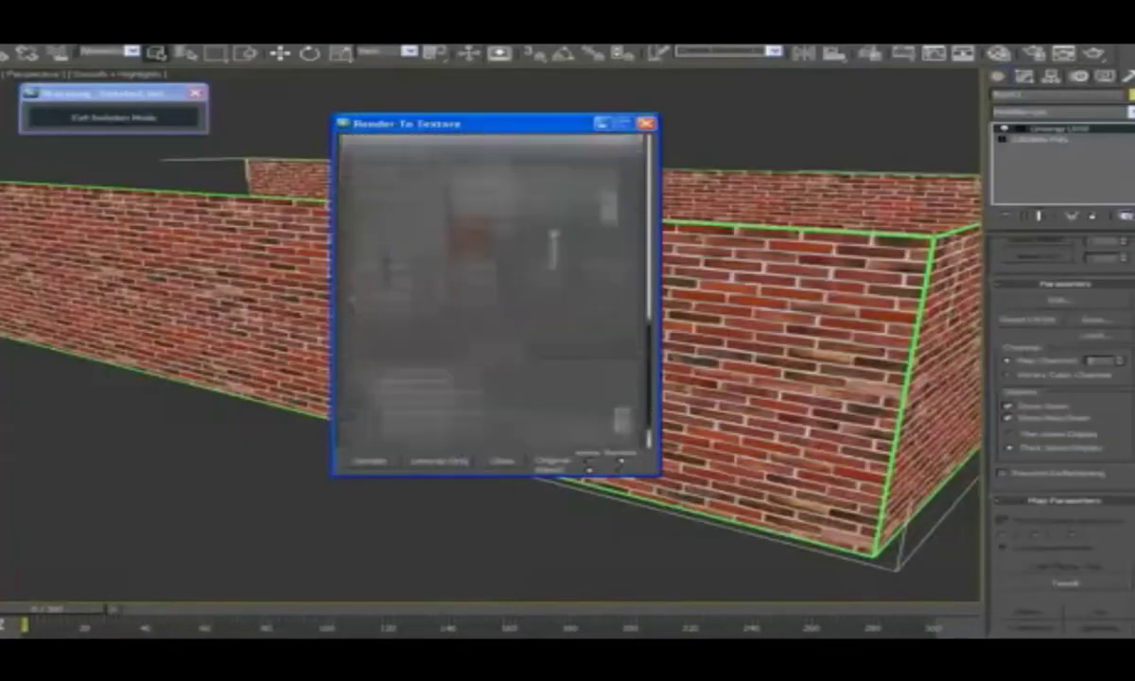
- Render the gallery's lit camera view with the Default Scanline Renderer
scroll(390, 362, up, 3)
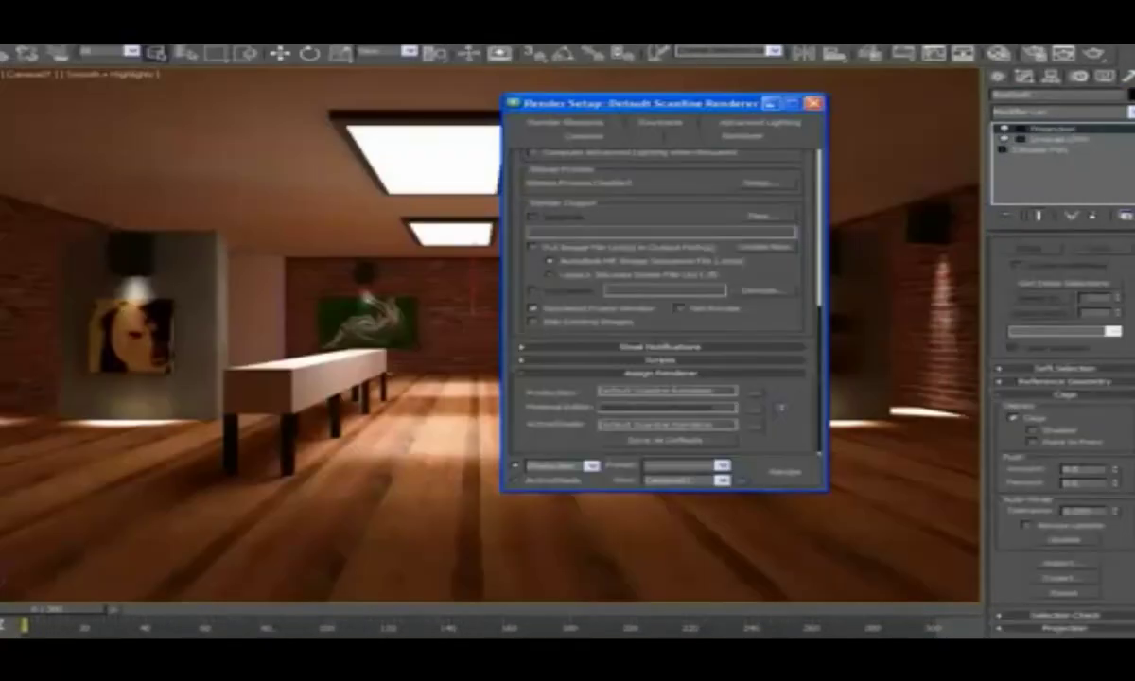
click(784, 472)
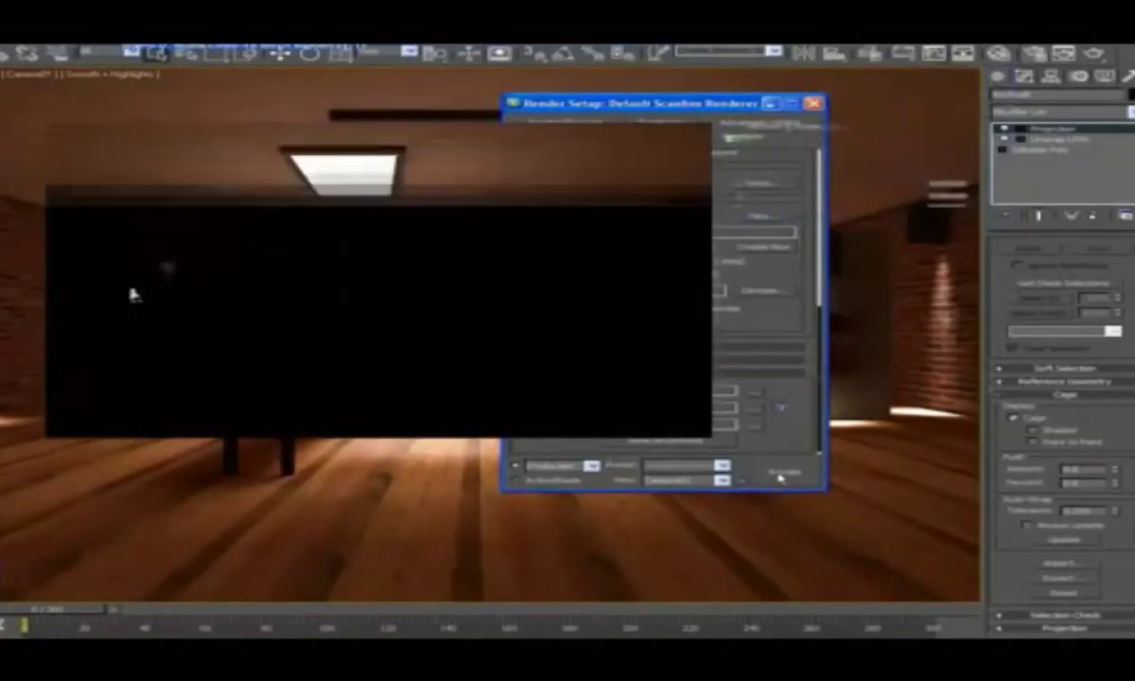
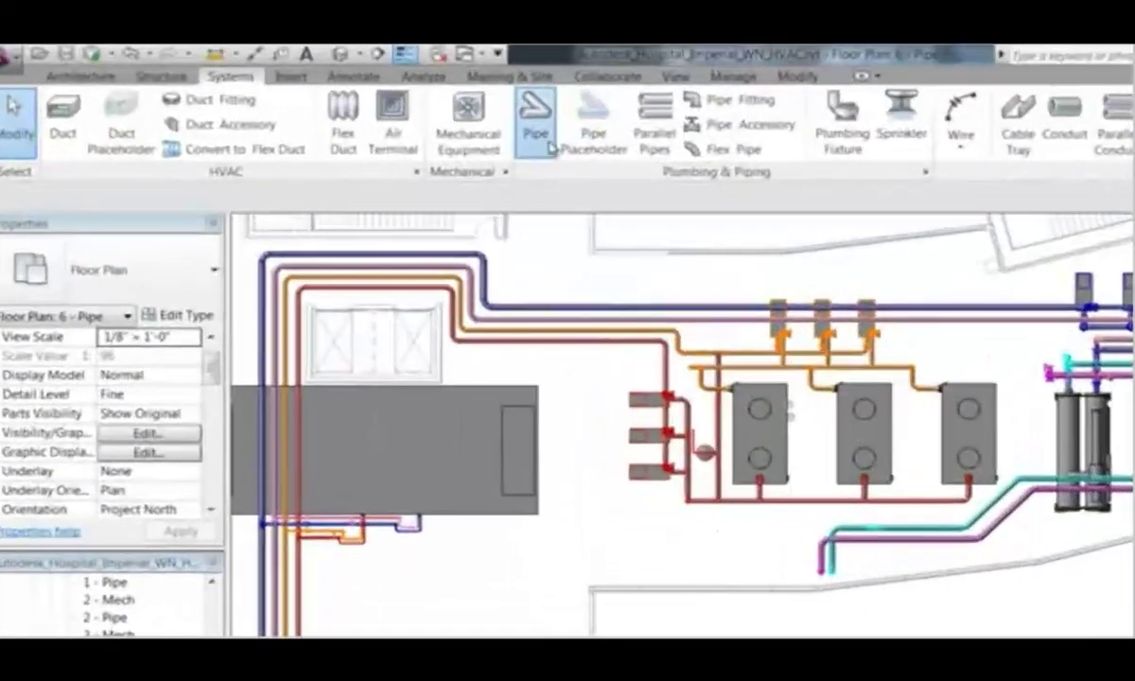
- In Revit, start a new pipe using the Chilled Water pipe type with a 2 1/2" diameter
click(536, 123)
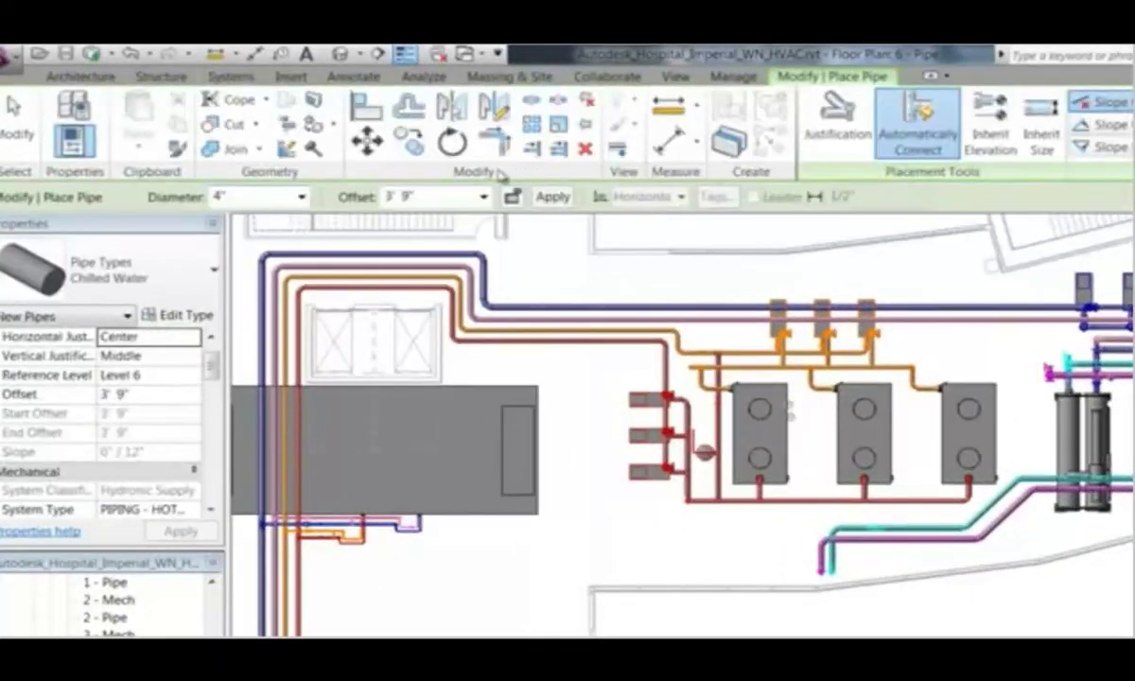
click(214, 269)
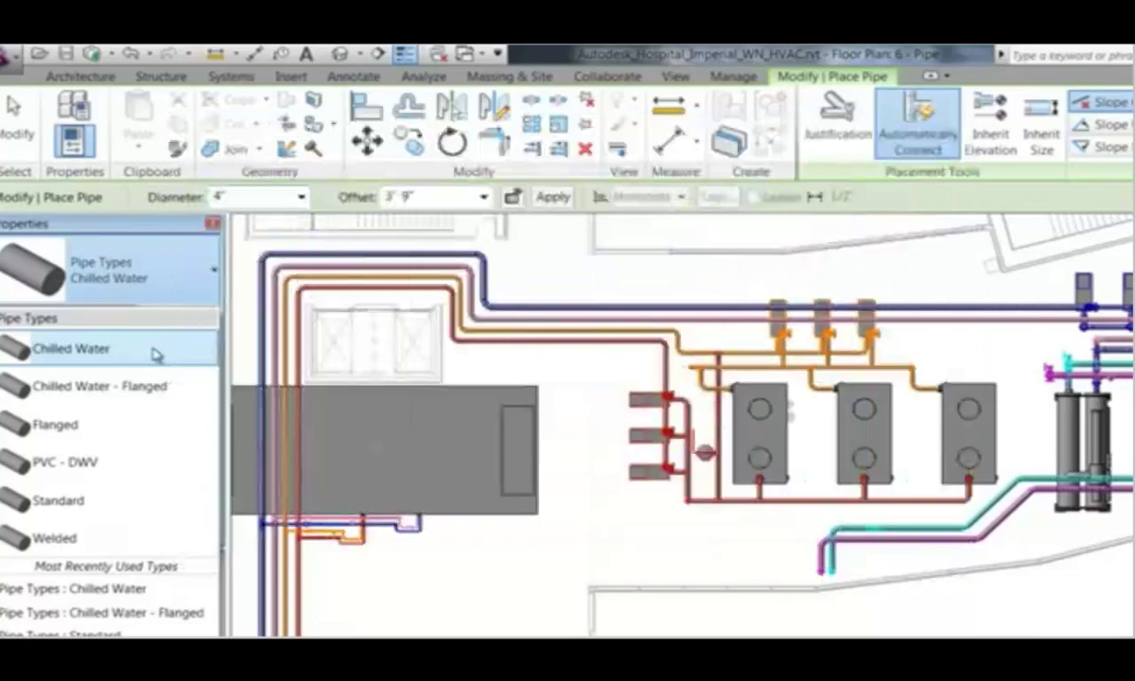
click(154, 353)
click(301, 196)
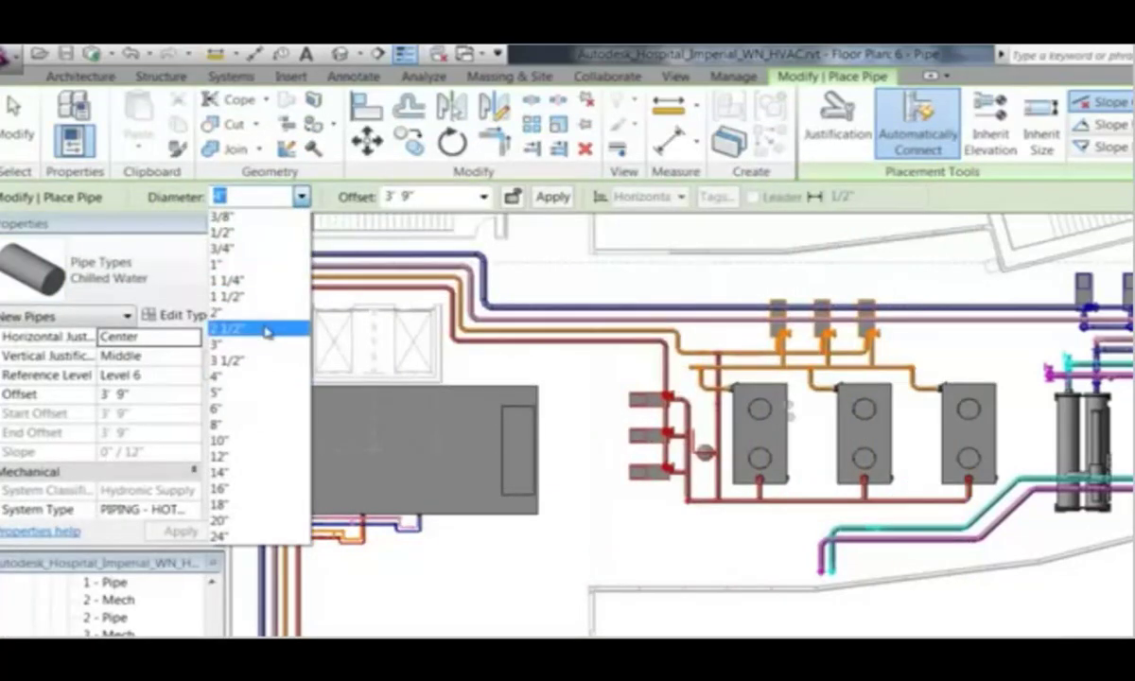
click(254, 329)
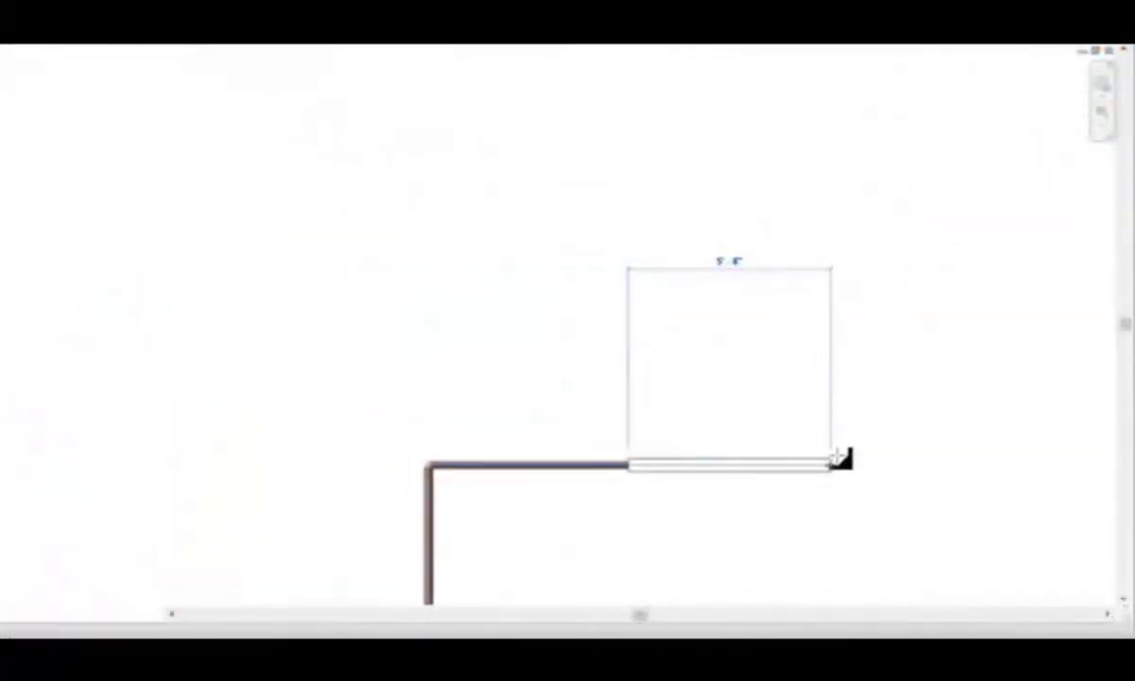
- Extend the thin pipe run with a larger pipe about 5'-6" long, step it up at right angles and continue it horizontally
click(830, 464)
click(834, 348)
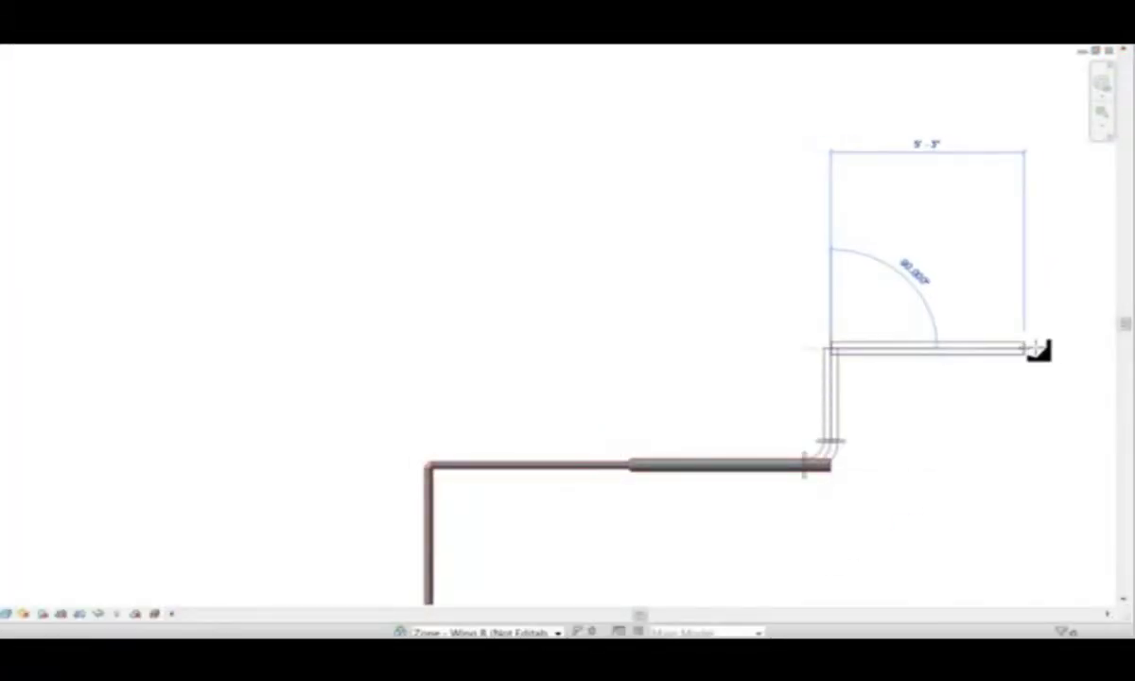
click(1064, 348)
key(Escape)
- Draw a vertical branch pipe upward from the middle of the upper horizontal run
click(957, 348)
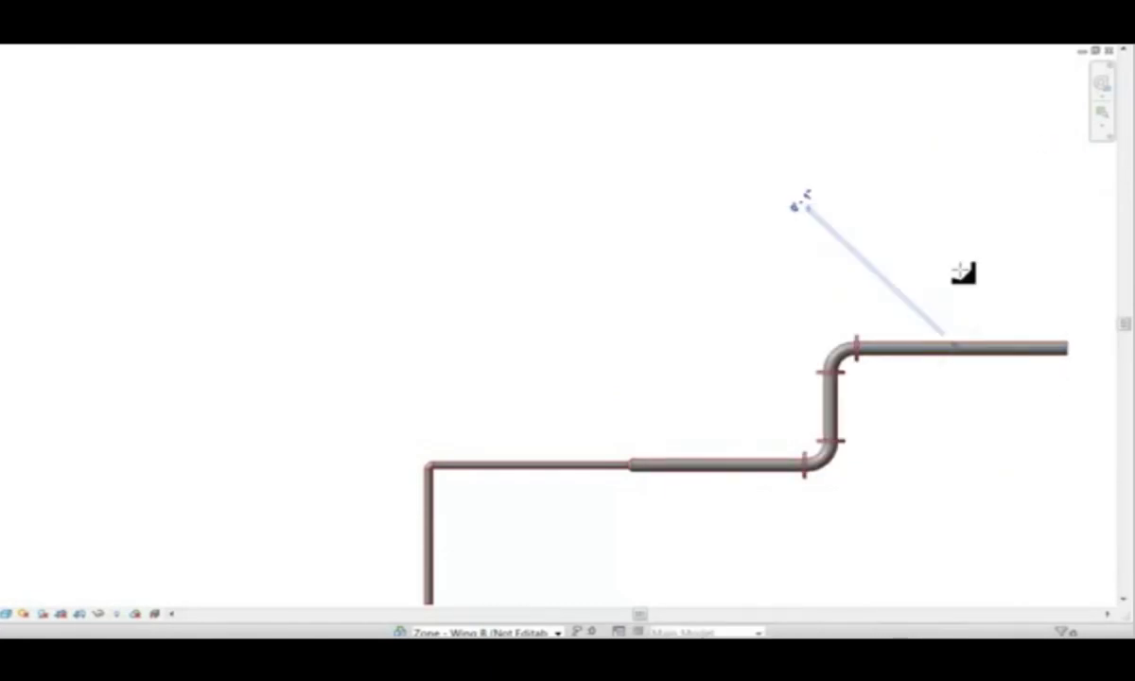
click(956, 244)
key(Escape)
- In the Chilled Water pipe type's routing preferences, assign the slip-on steel flange with a minimum size and accept the type changes
middle_drag(776, 433, 601, 388)
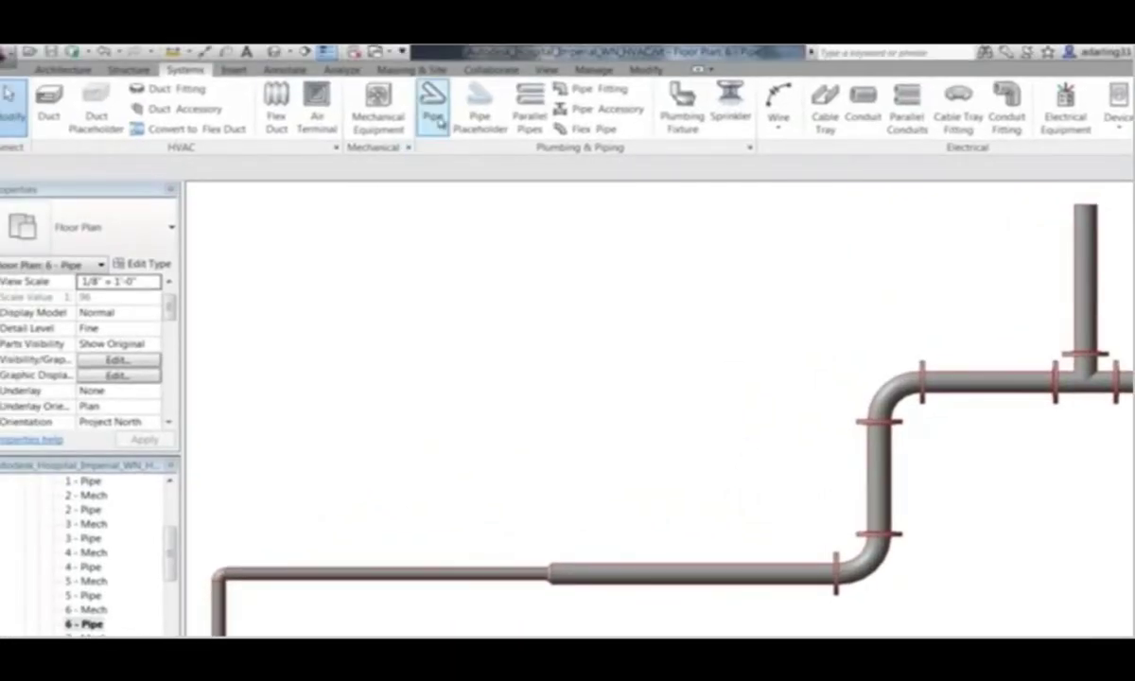
click(437, 119)
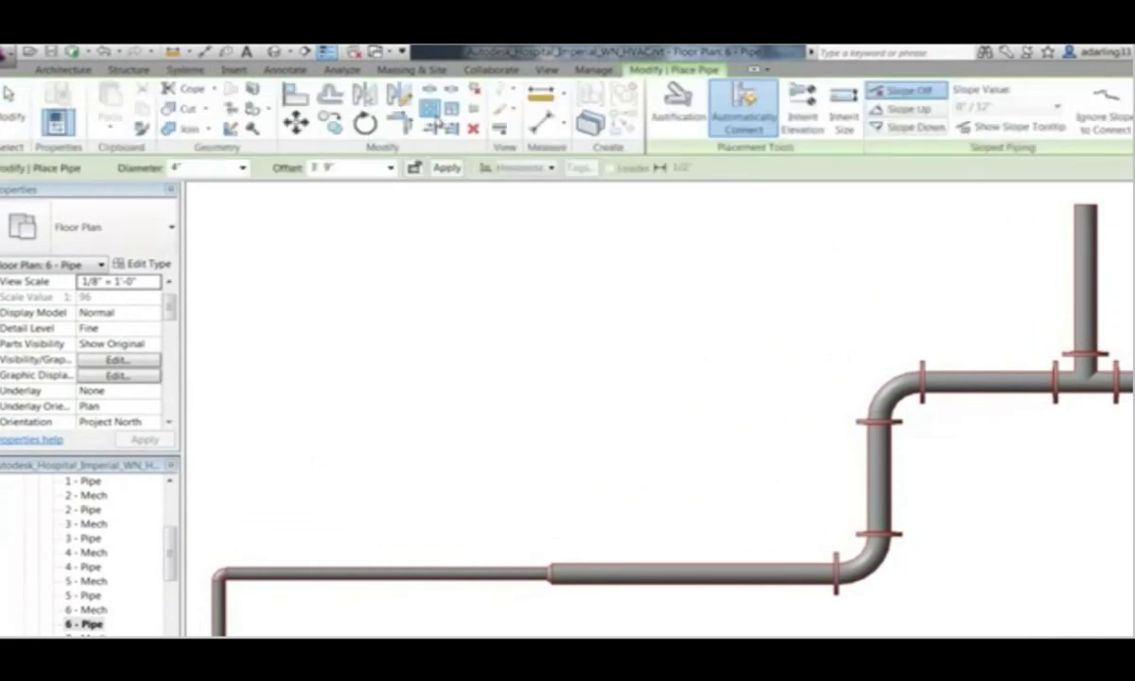
click(143, 264)
click(615, 342)
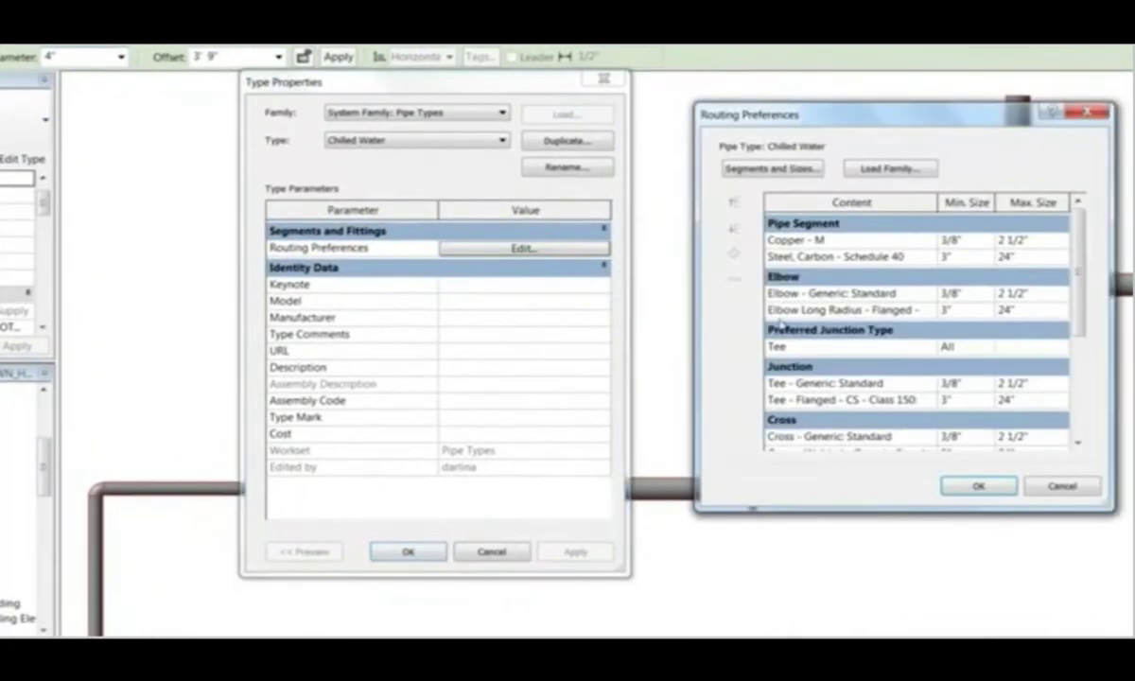
scroll(983, 397, down, 5)
click(960, 499)
click(930, 416)
click(936, 446)
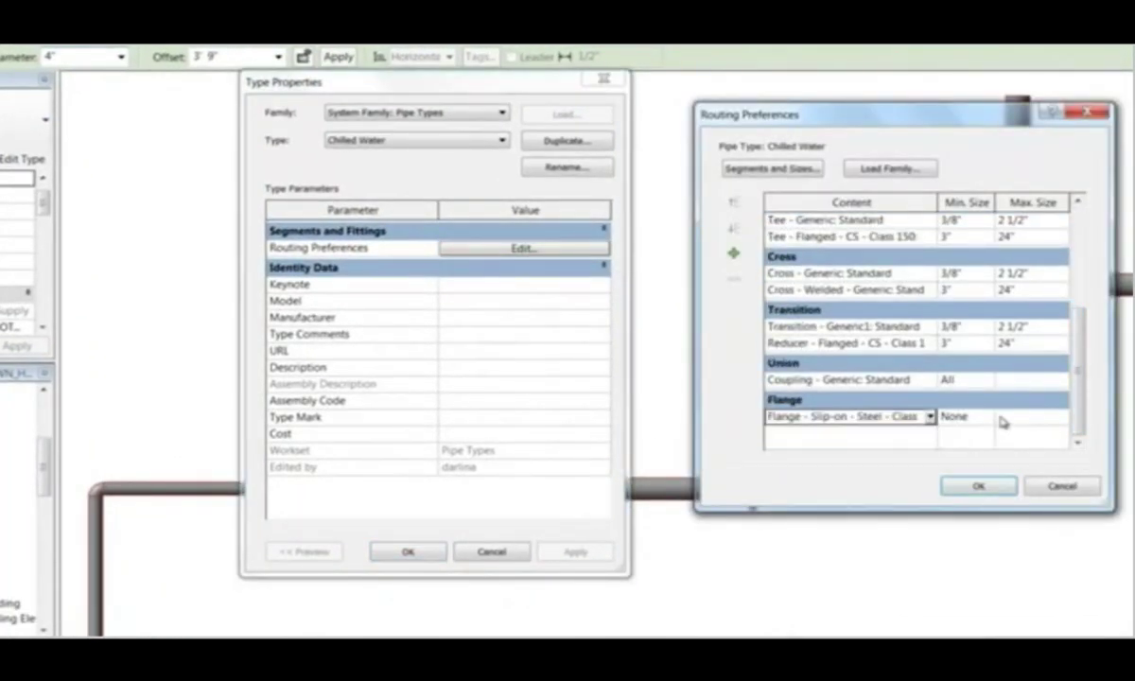
click(987, 417)
click(955, 474)
click(983, 485)
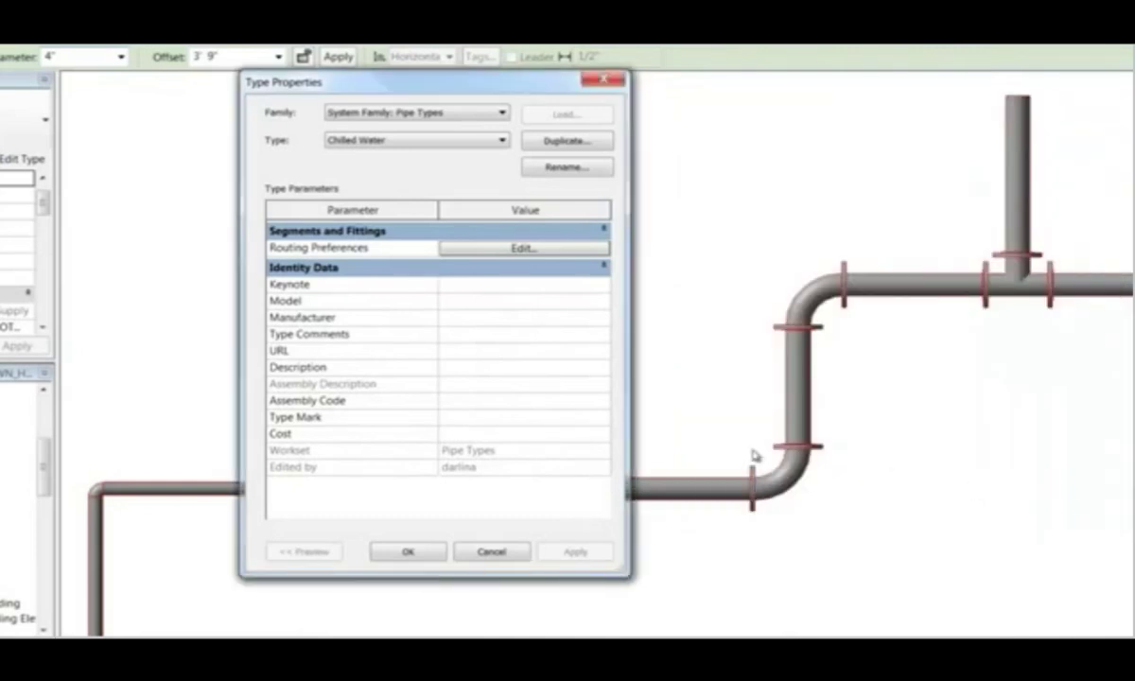
click(408, 551)
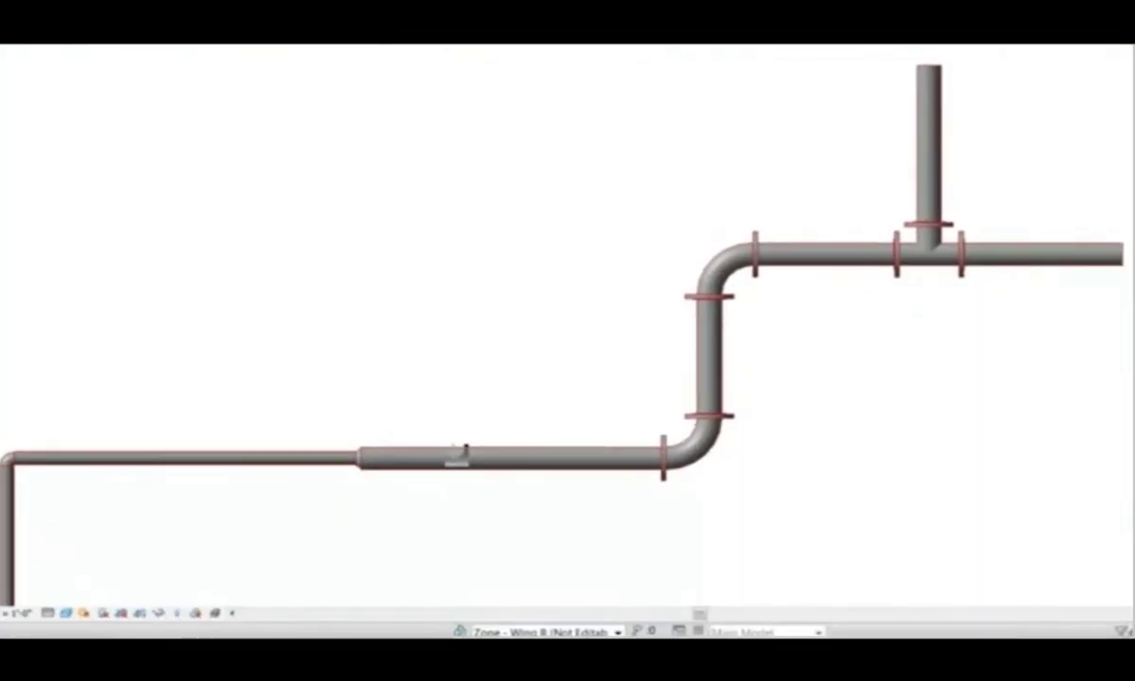
- Select the entire connected pipe run and reapply its pipe type
key(Tab)
click(527, 458)
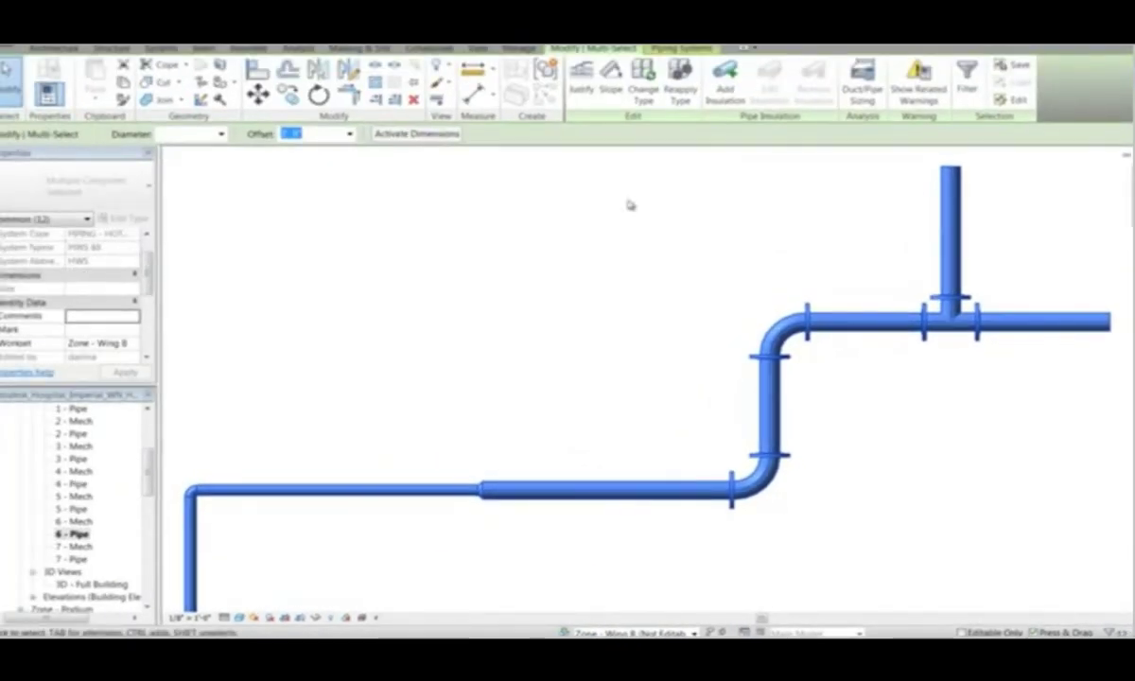
click(679, 81)
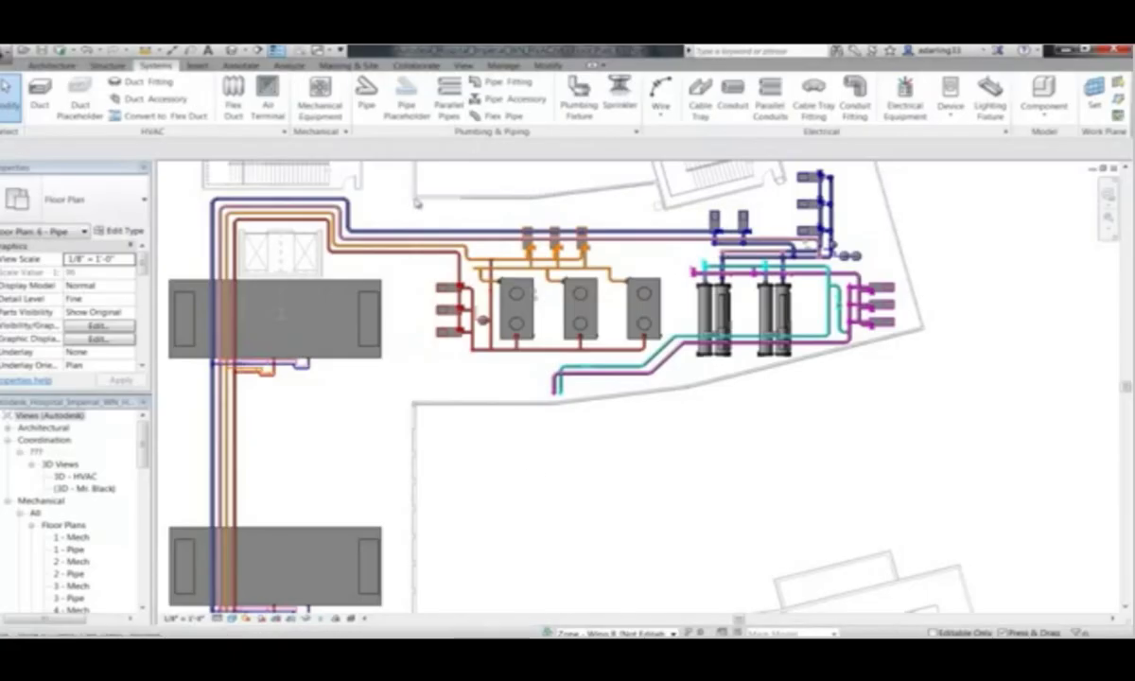
- Duplicate the Chilled Water pipe type under the name "Chilled Water - Flanged"
click(184, 160)
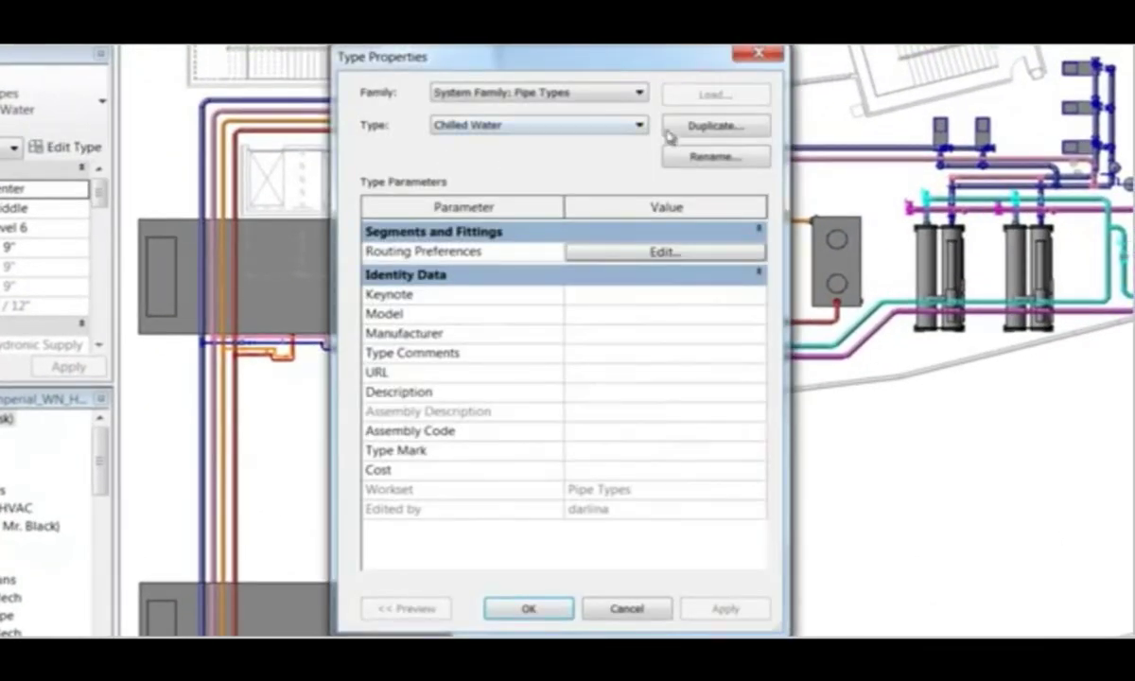
click(710, 126)
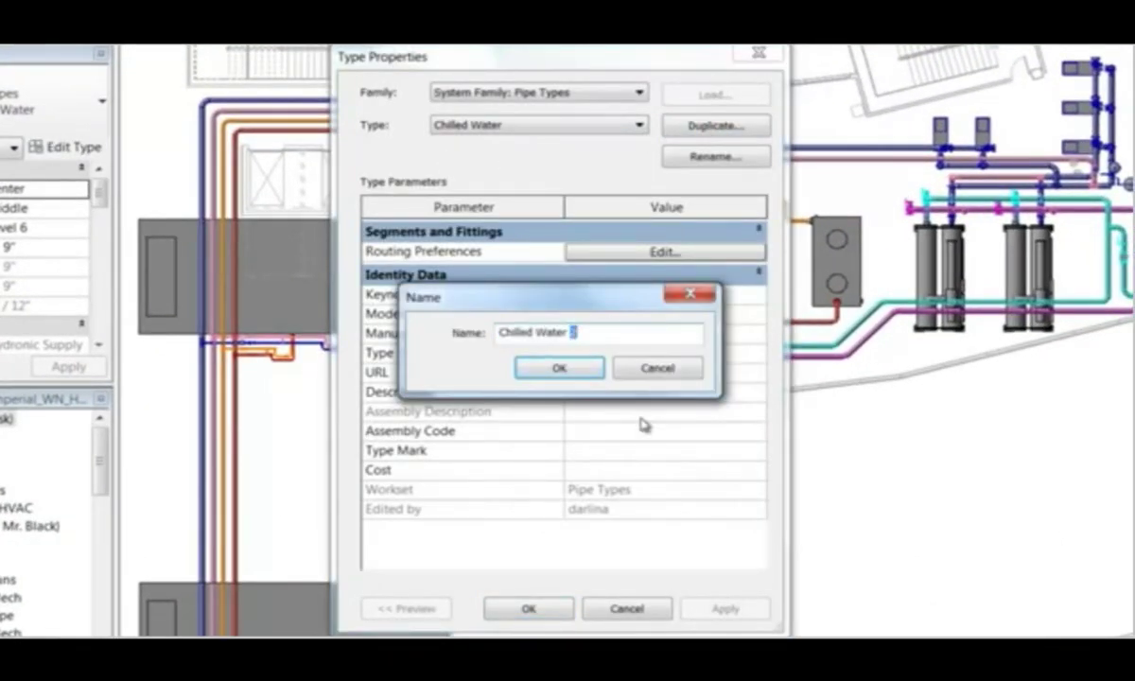
key(Return)
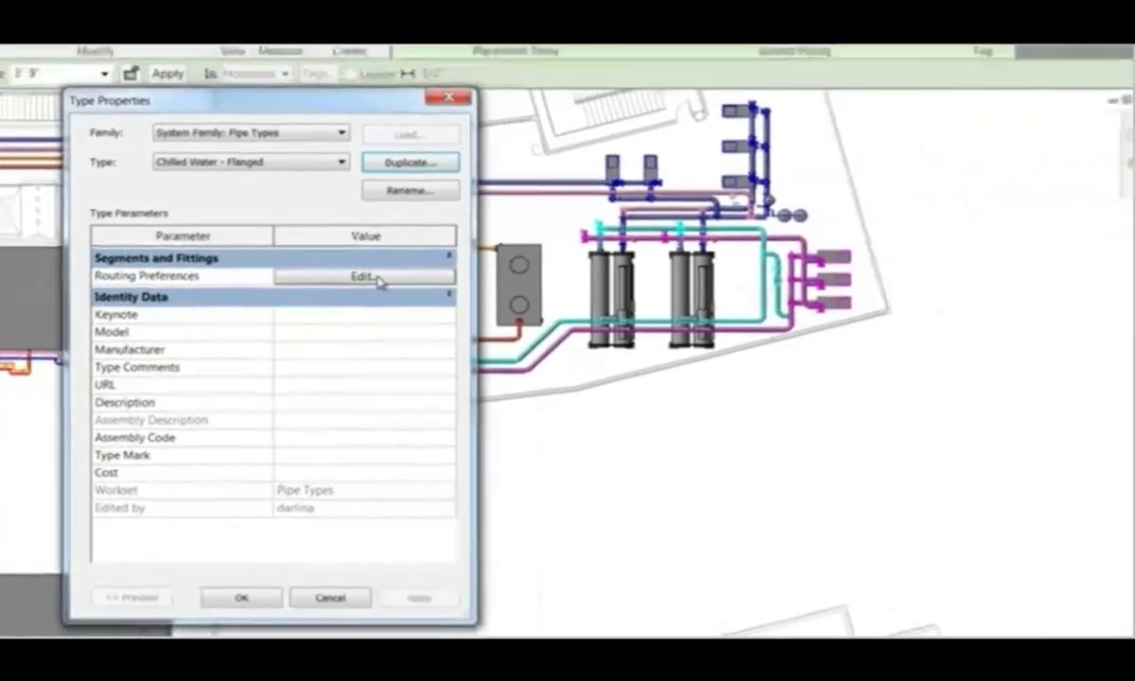
- Examine the available pipe segment materials and the Copper - M minimum size in the routing preferences of Chilled Water - Flanged
click(679, 254)
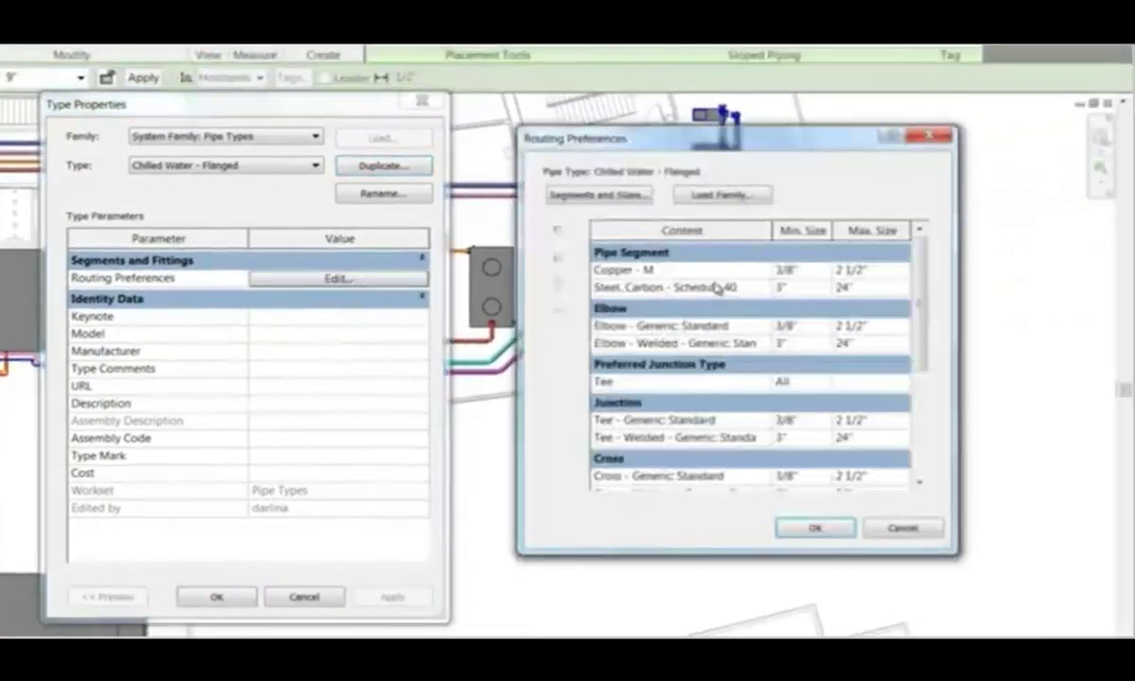
click(719, 270)
click(764, 271)
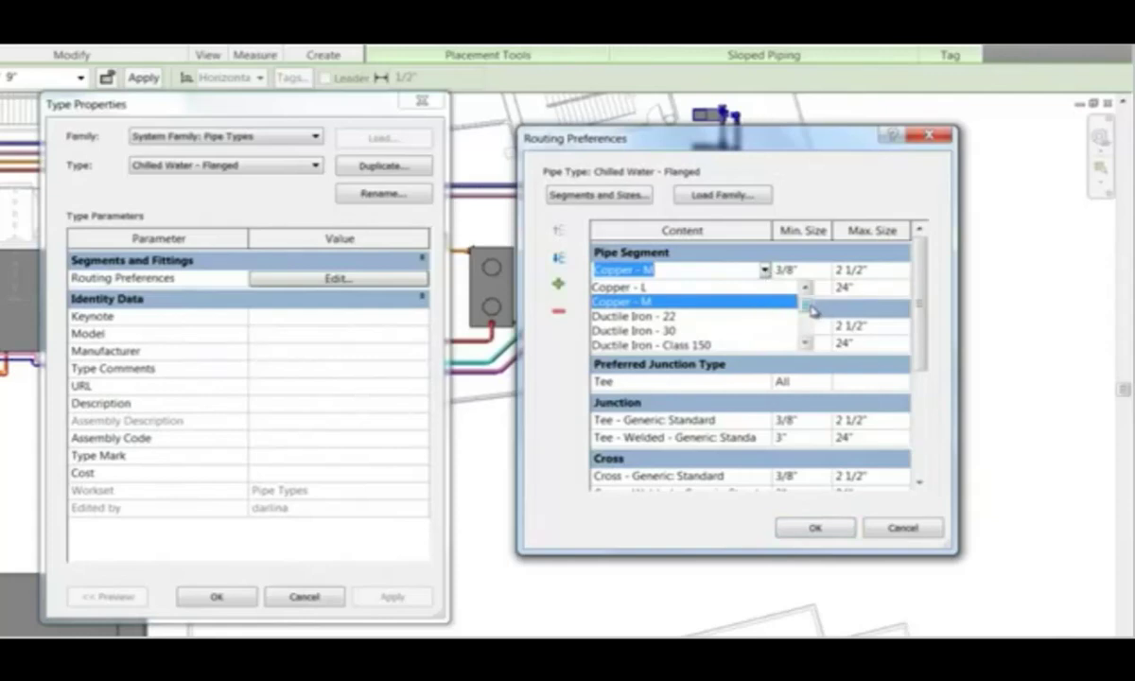
scroll(809, 308, down, 2)
scroll(806, 288, up, 3)
click(815, 275)
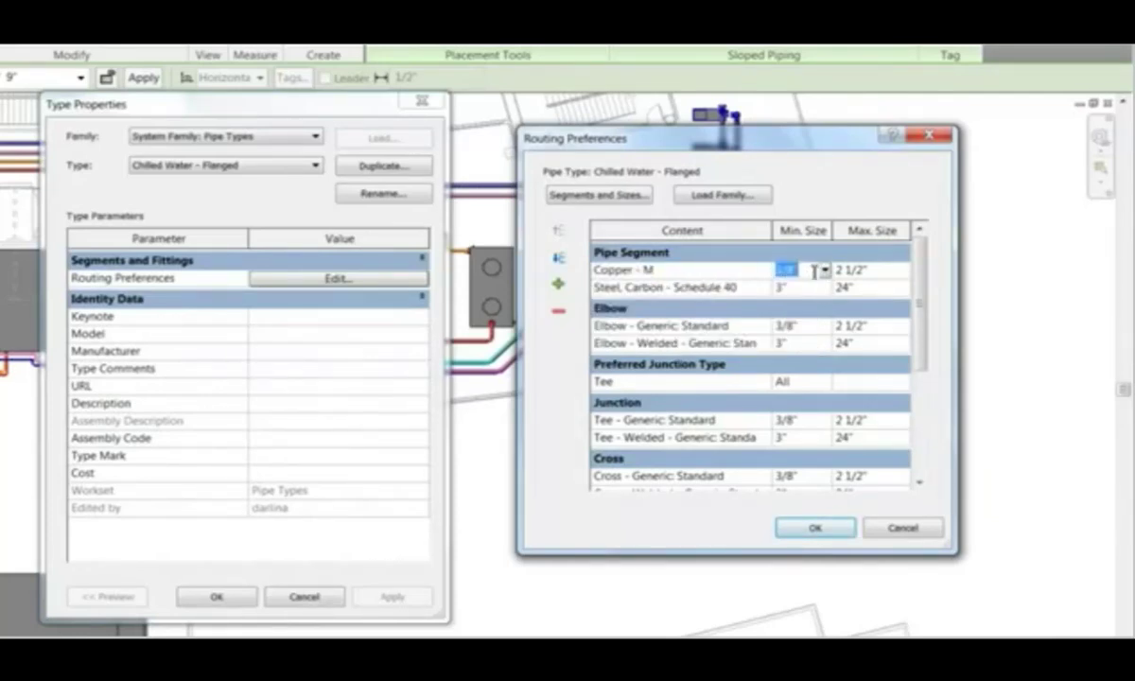
- Review the size catalogs of the Copper - L, Ductile Iron - Class 250 and Plastic - Schedule 80 pipe segments
click(598, 193)
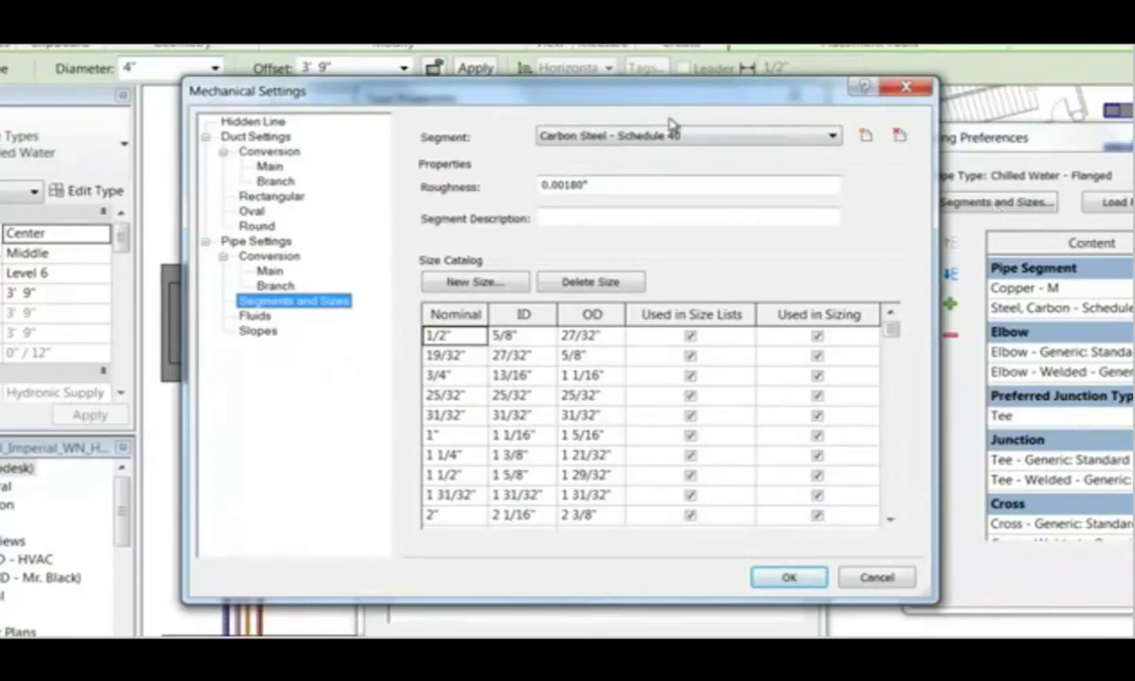
click(823, 136)
click(712, 193)
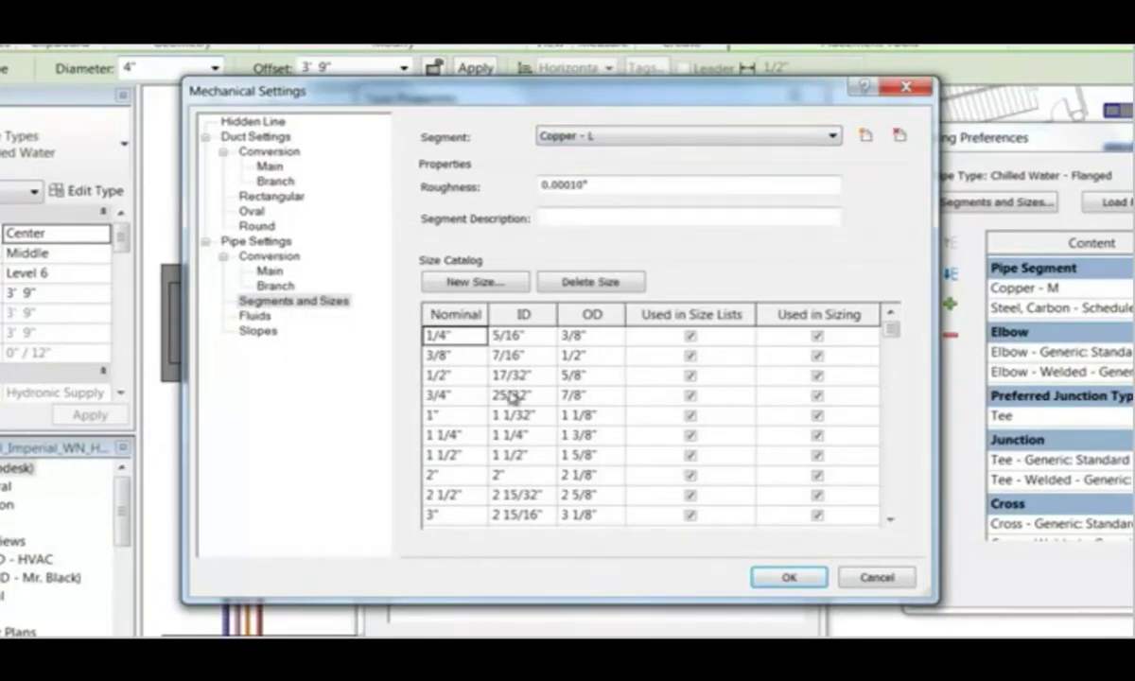
click(751, 137)
click(710, 272)
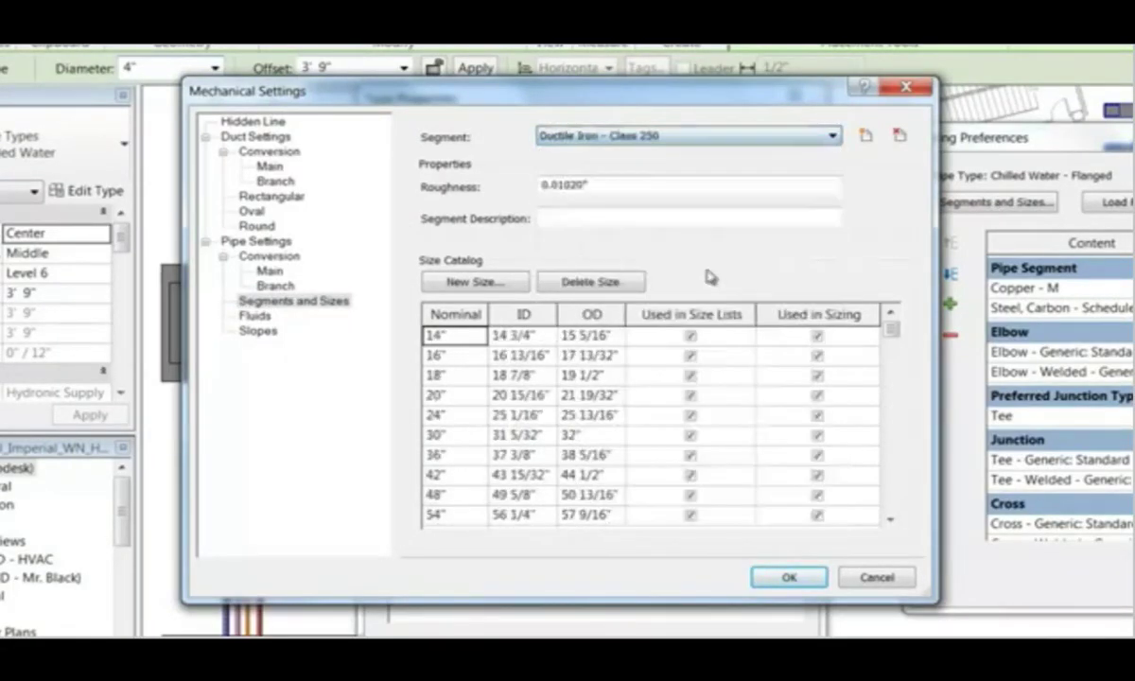
click(642, 136)
click(615, 431)
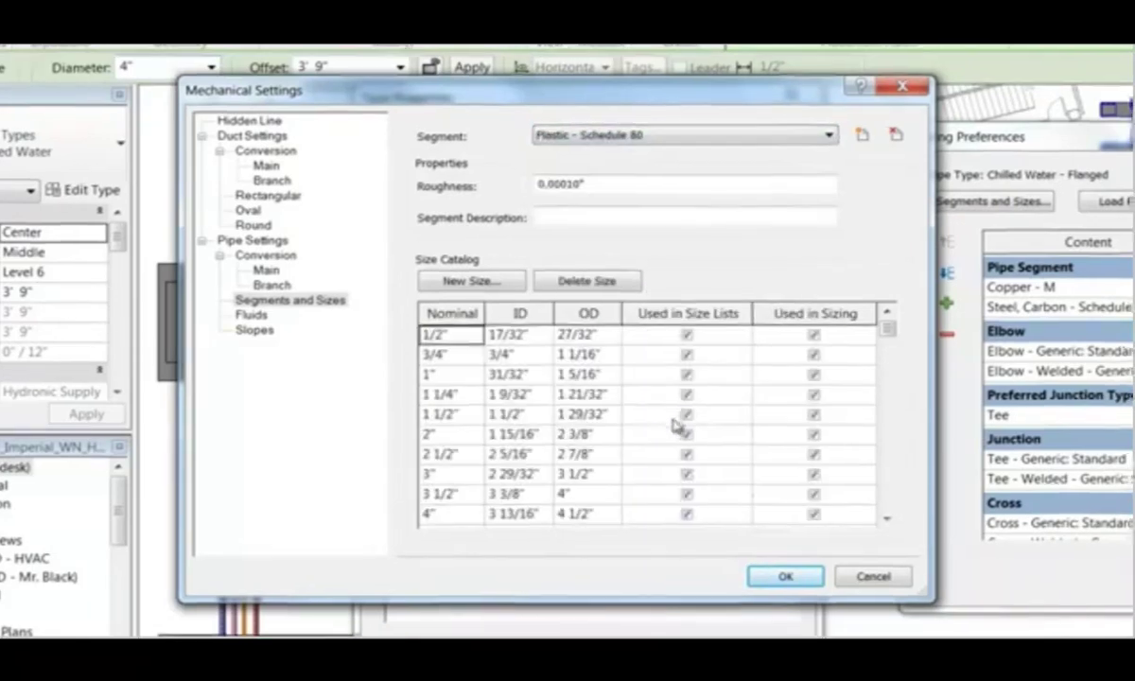
click(788, 577)
- Replace the welded elbow and set the 3" to 24" junction to Tee - Flanged - CS - Class 150
click(681, 344)
click(690, 378)
click(697, 446)
click(711, 453)
click(629, 486)
- Assign the slip-on steel flange for sizes from 3" to 24" and accept the Chilled Water - Flanged type settings
drag(892, 323, 874, 471)
click(704, 471)
click(711, 471)
click(700, 508)
click(778, 472)
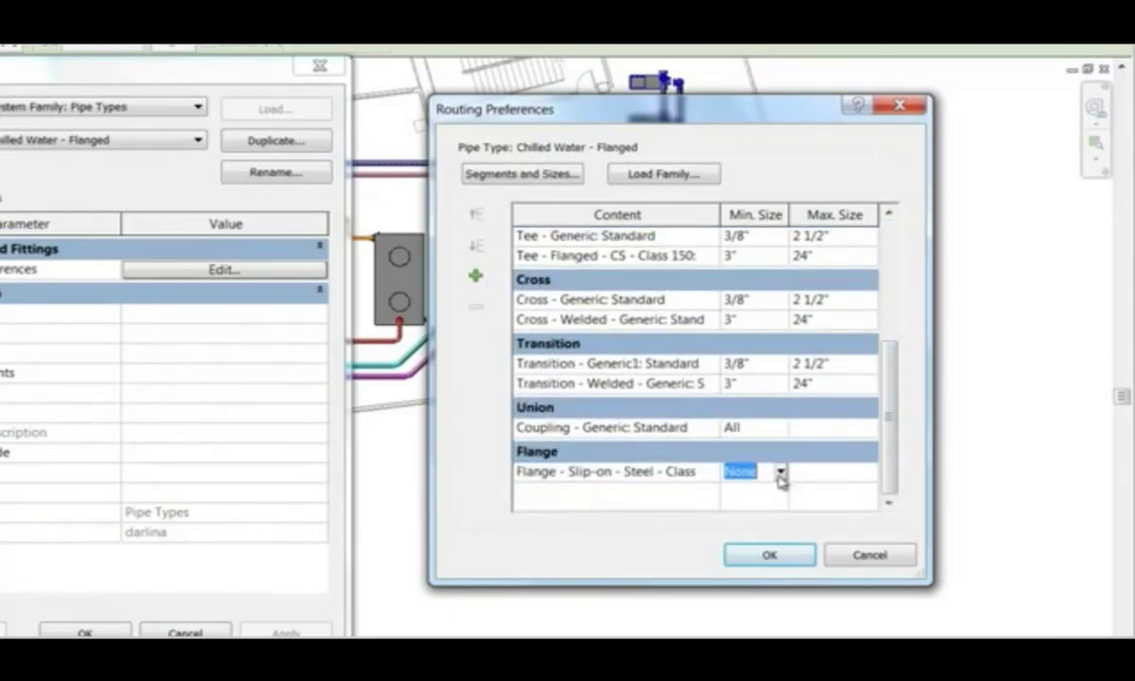
click(780, 471)
scroll(782, 524, down, 3)
click(731, 511)
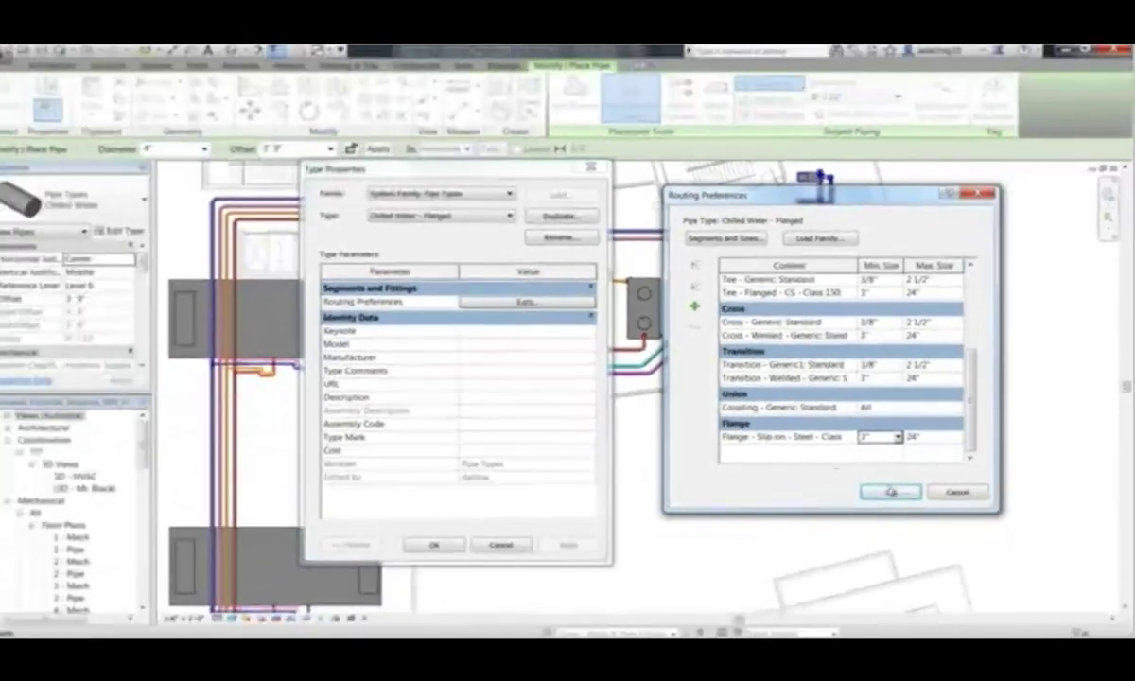
click(768, 554)
click(434, 545)
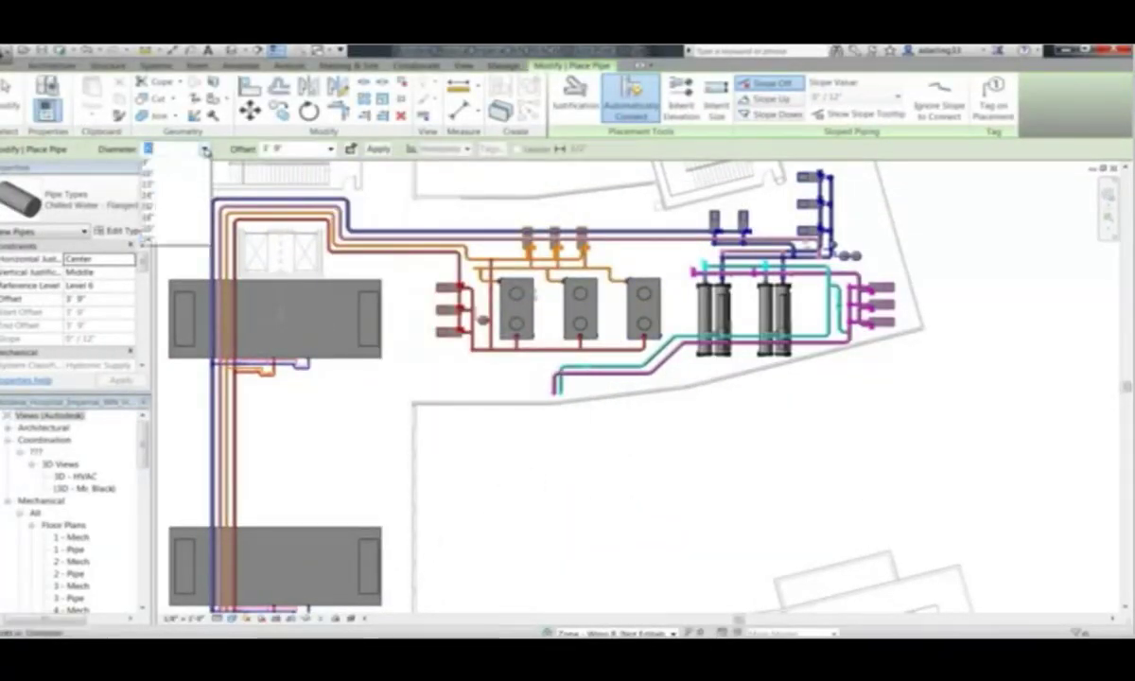
- Draw a 2" Chilled Water - Flanged pipe below the building outline: up, about 6'-7" across, diagonally up, across, and up again
click(165, 227)
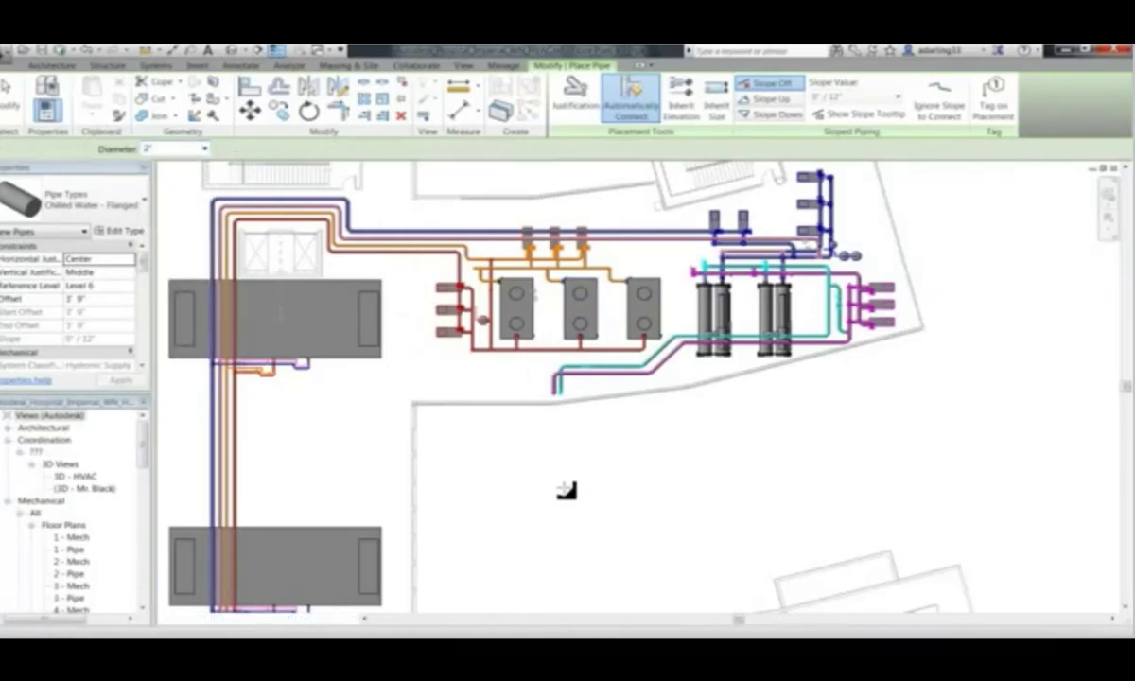
scroll(565, 487, up, 4)
click(565, 478)
scroll(572, 450, up, 3)
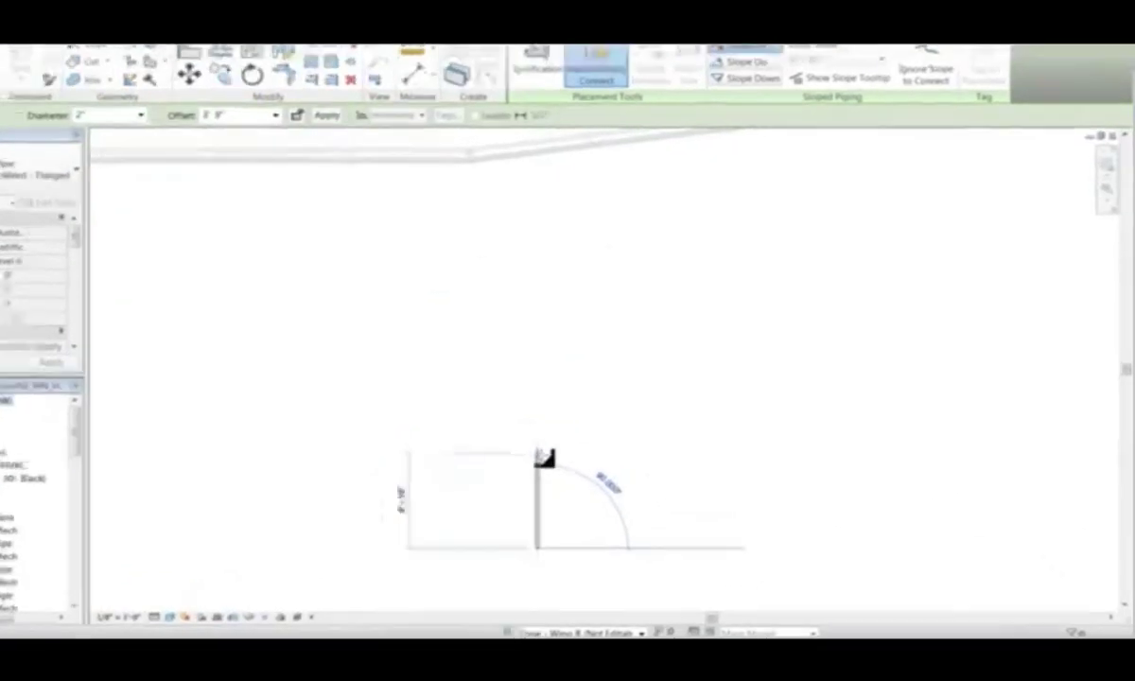
scroll(557, 461, up, 2)
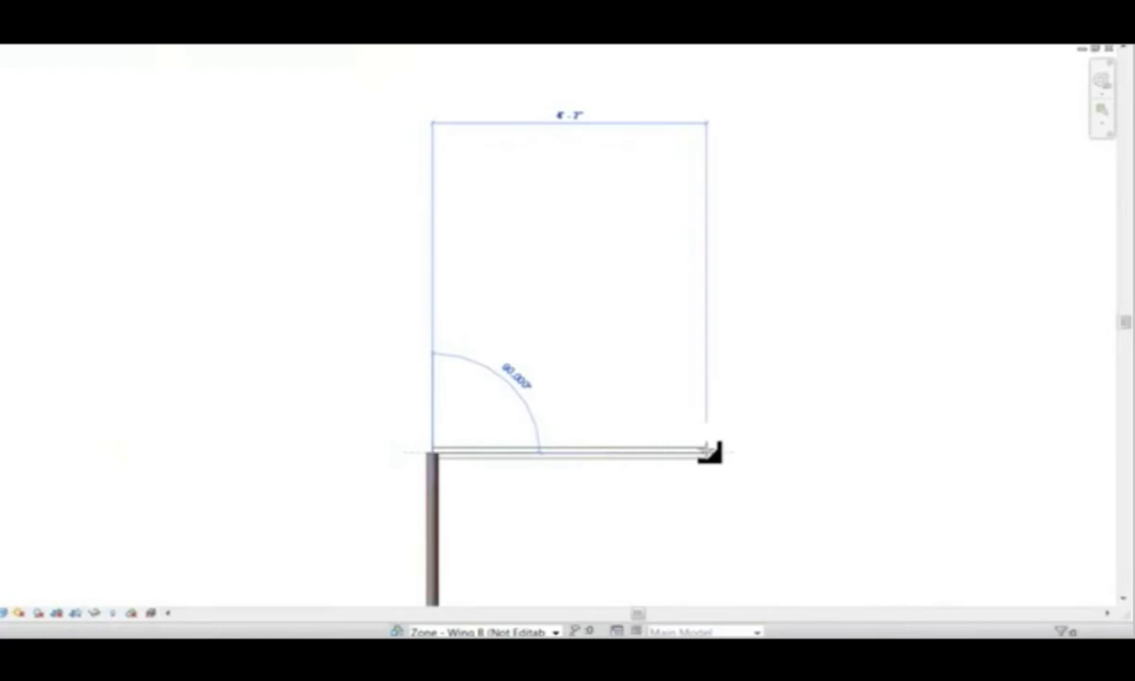
click(707, 452)
click(808, 375)
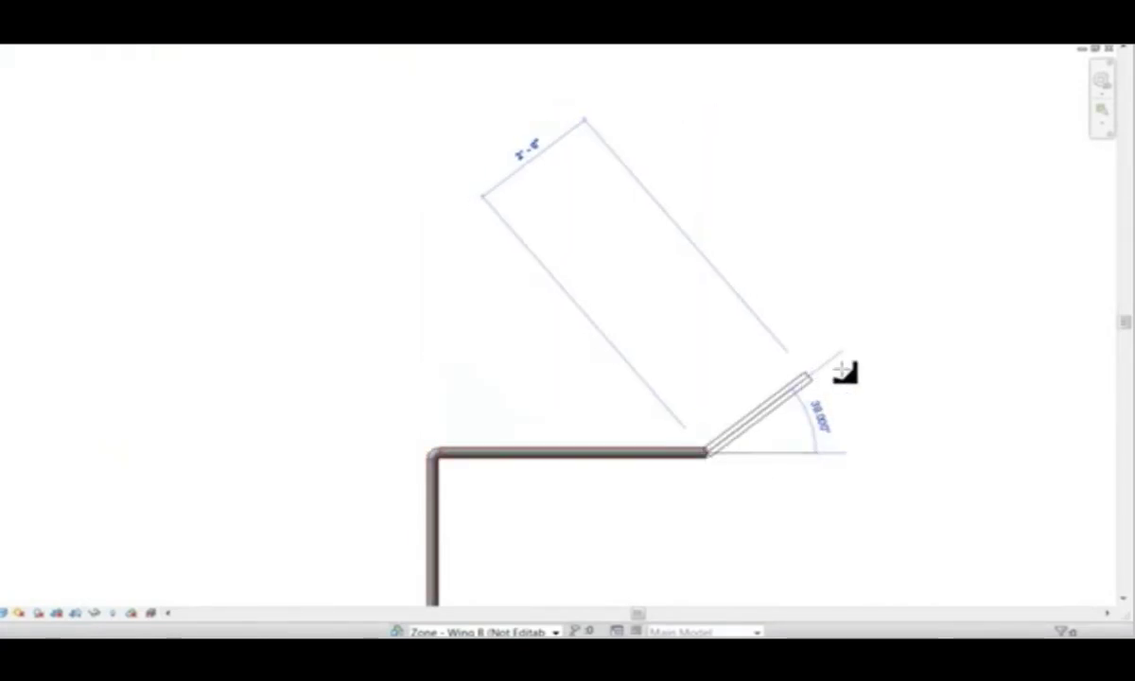
click(941, 370)
click(943, 287)
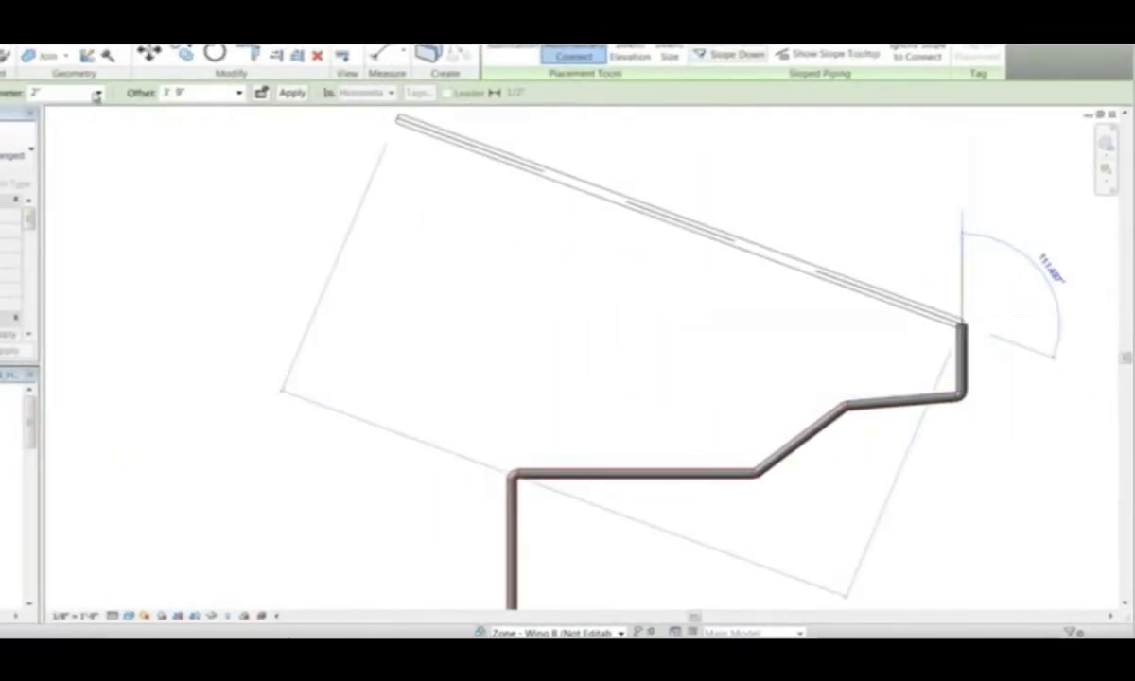
- Set the pipe diameter to 4" and continue the run straight upward from its end
click(96, 96)
click(57, 227)
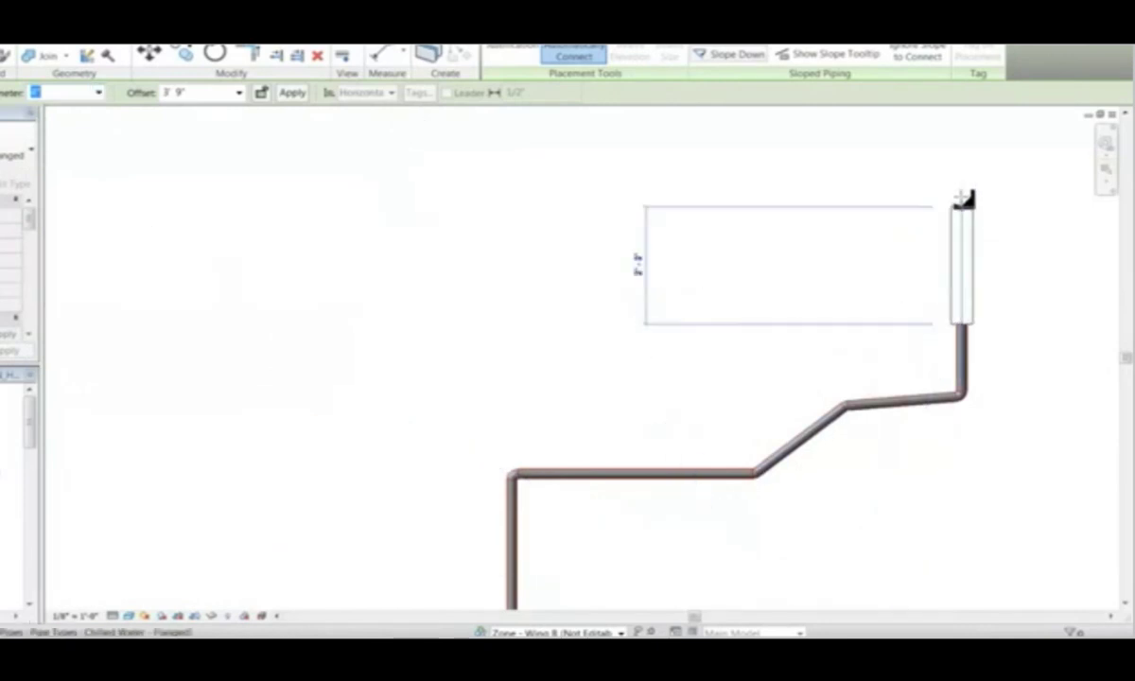
click(1087, 188)
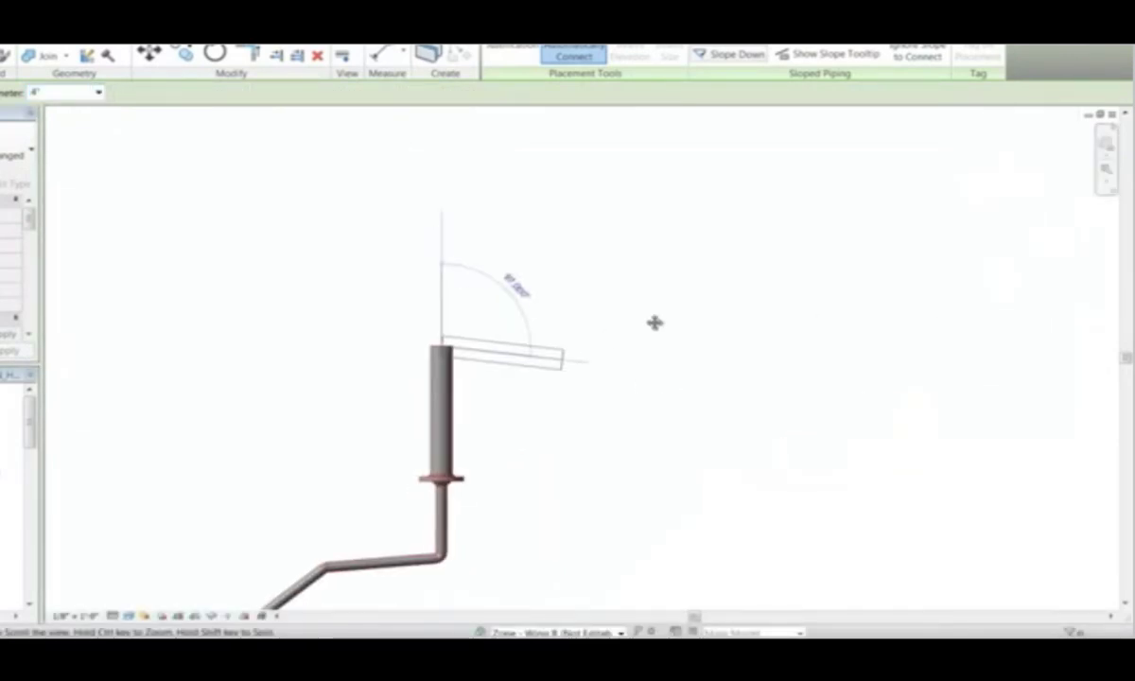
- Continue the 4" flanged pipe horizontally across from the riser and diagonally upward, and end the run
middle_drag(654, 323, 715, 299)
click(823, 311)
click(970, 216)
key(Escape)
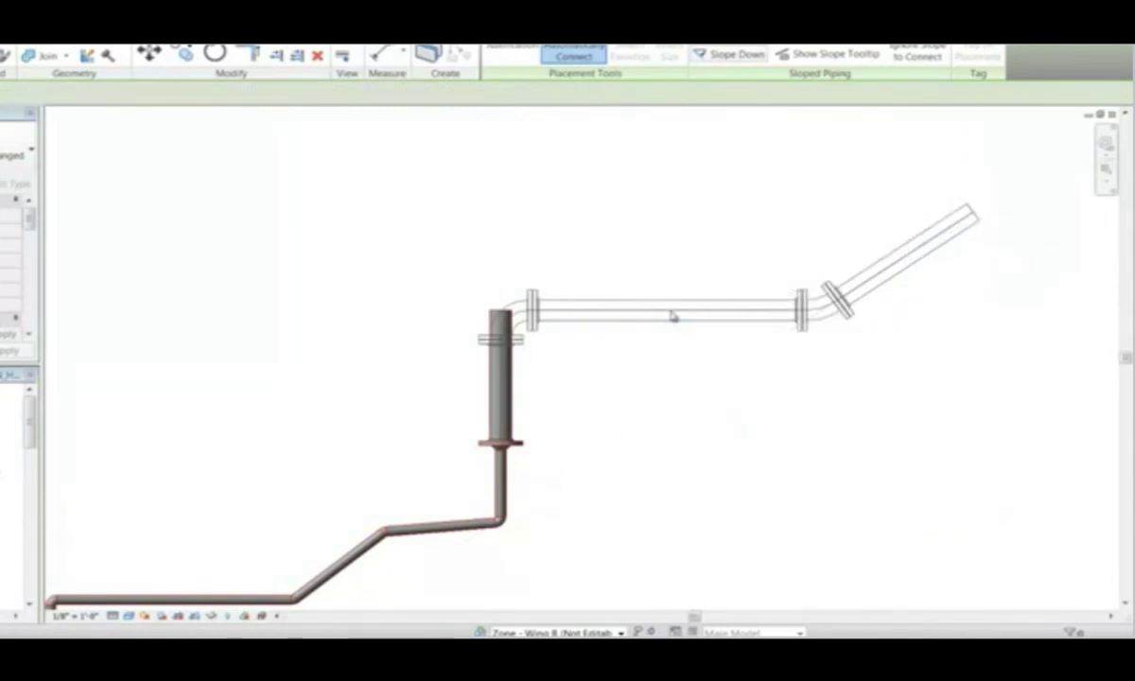
- Draw a 4" branch pipe straight up from the middle of the horizontal flanged pipe and finish the pipe command
click(672, 315)
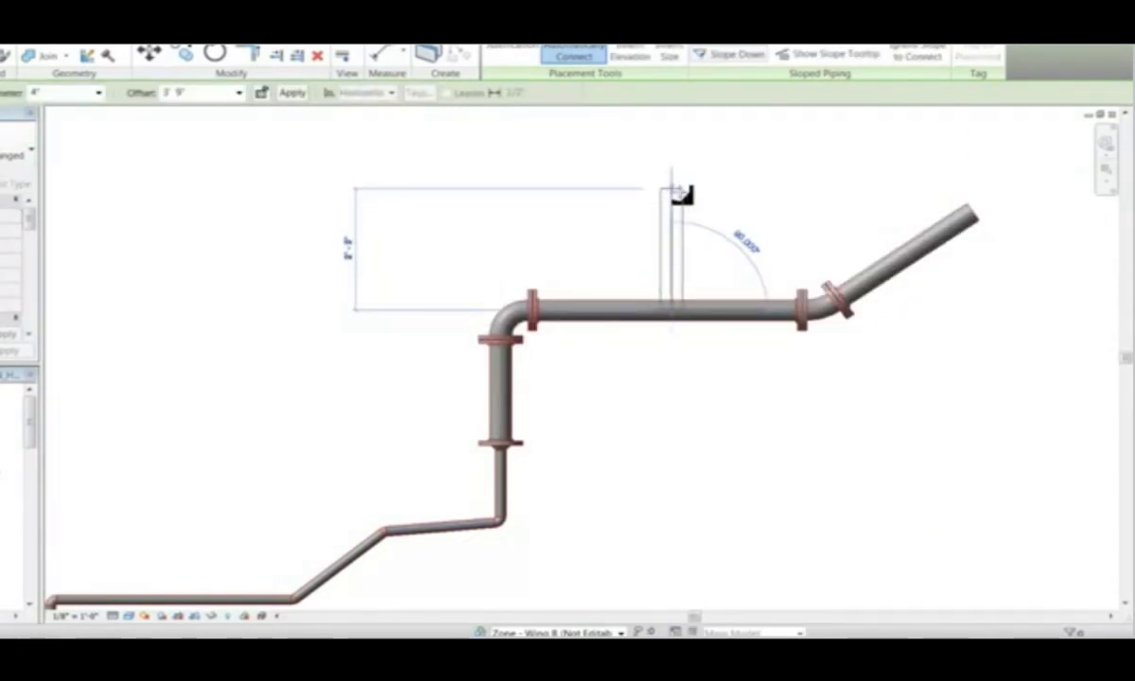
click(672, 191)
key(Escape)
key(Escape)
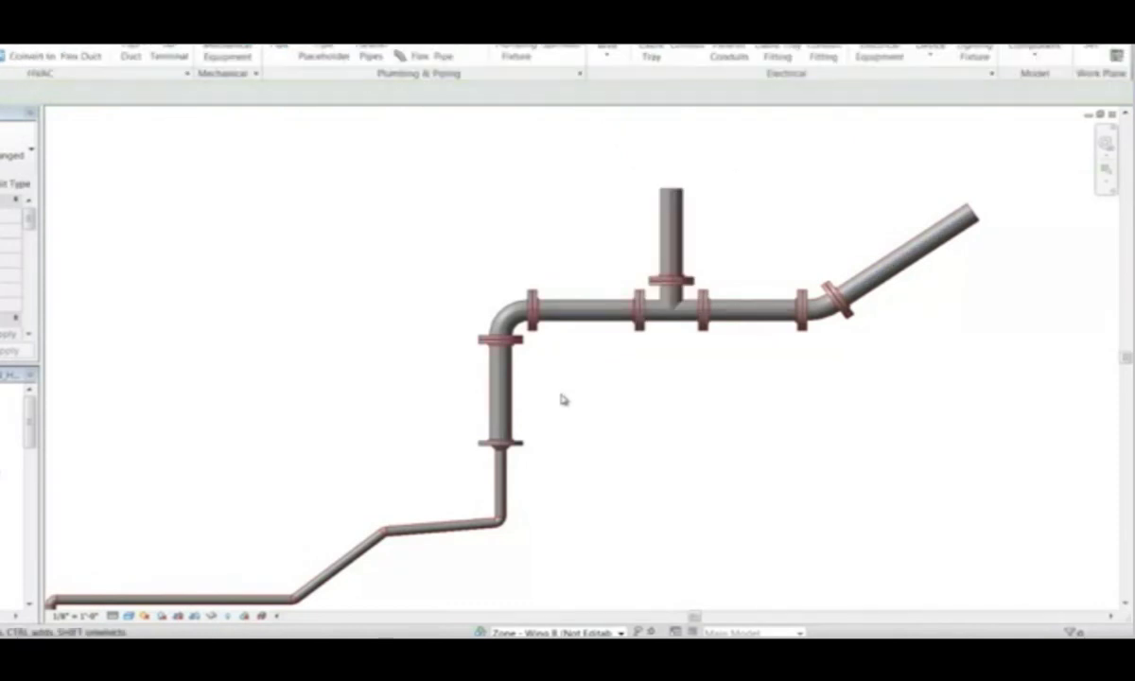
- Examine the replacement types for the 2" elbow at the run's lower corner and the option to constrain them to routing preferences
middle_drag(549, 485, 655, 411)
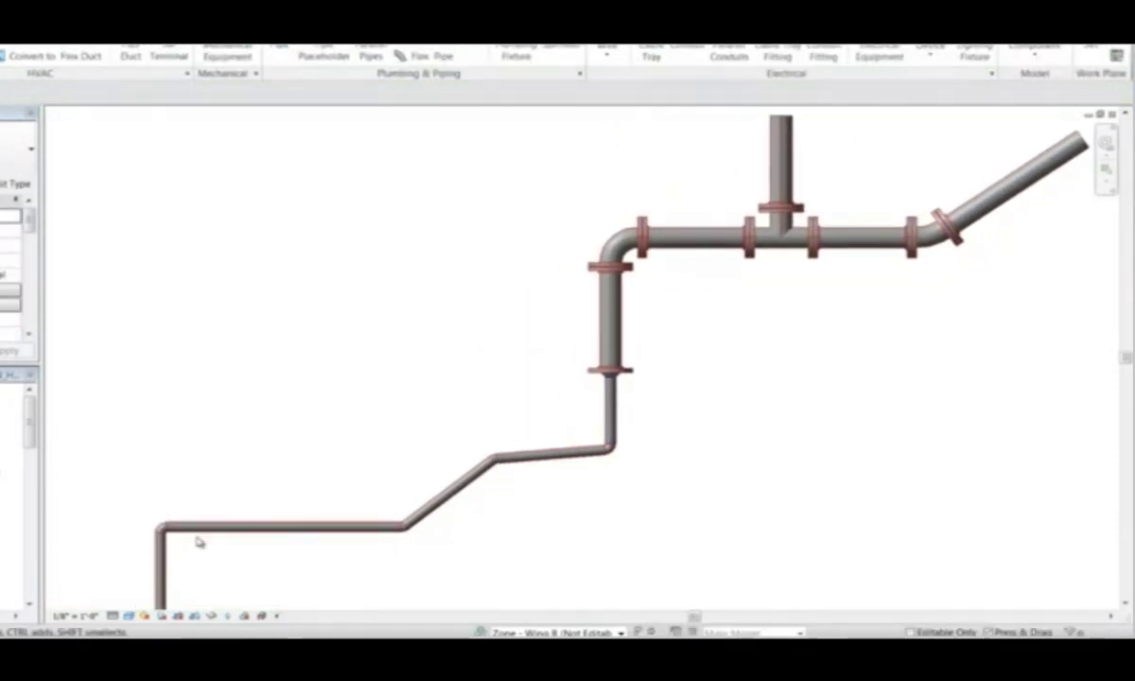
click(210, 553)
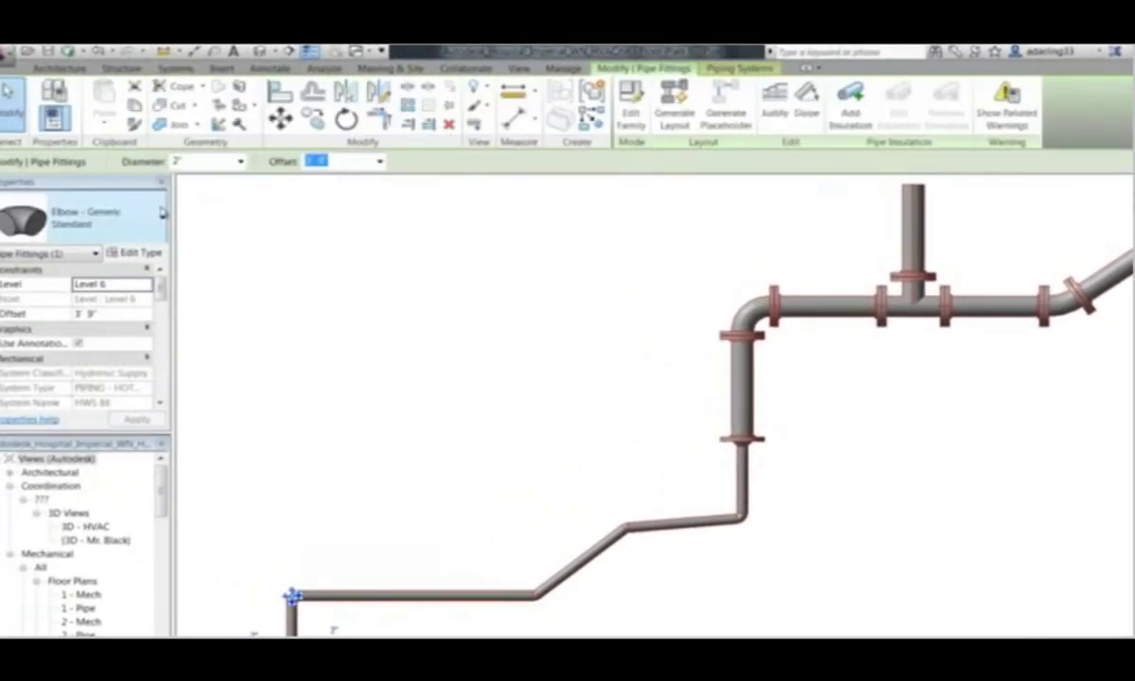
click(81, 177)
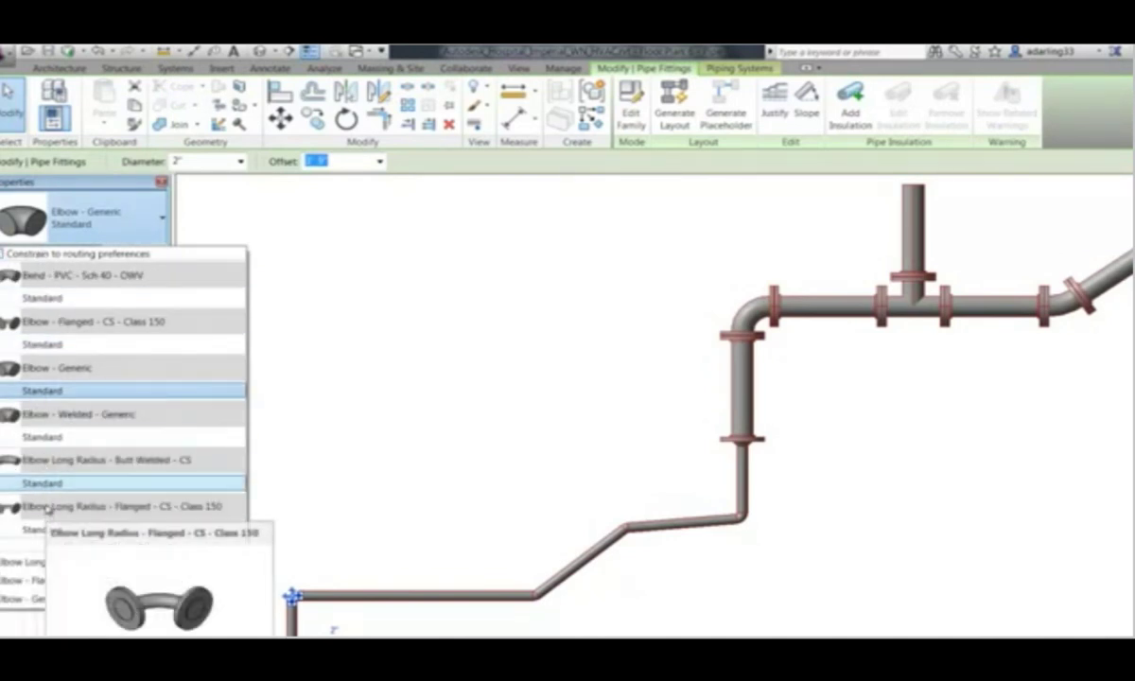
click(3, 252)
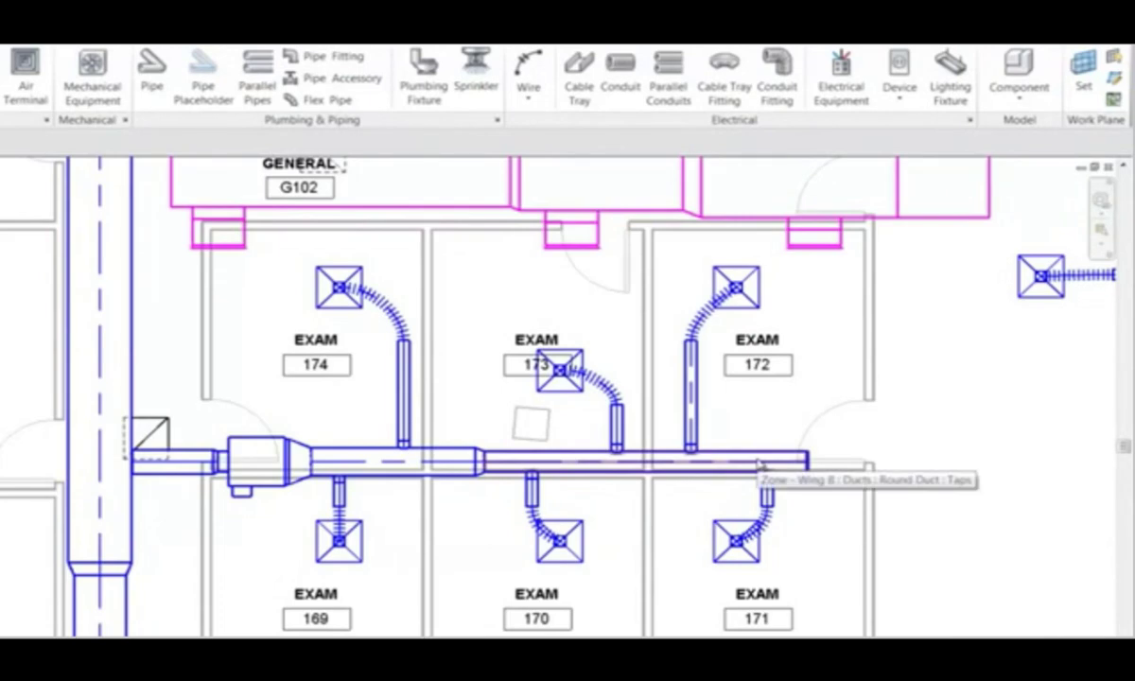
- Inspect the duct system serving the exam rooms 169 to 174 with the System Inspector, starting from the round duct, and finish
click(837, 391)
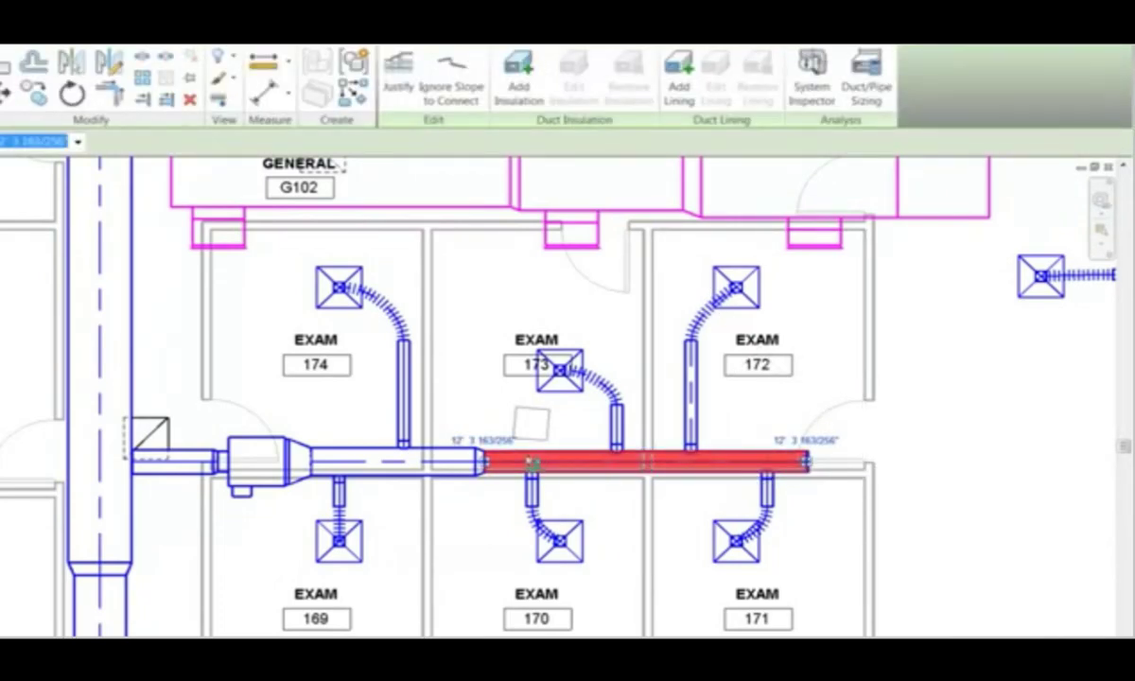
click(812, 81)
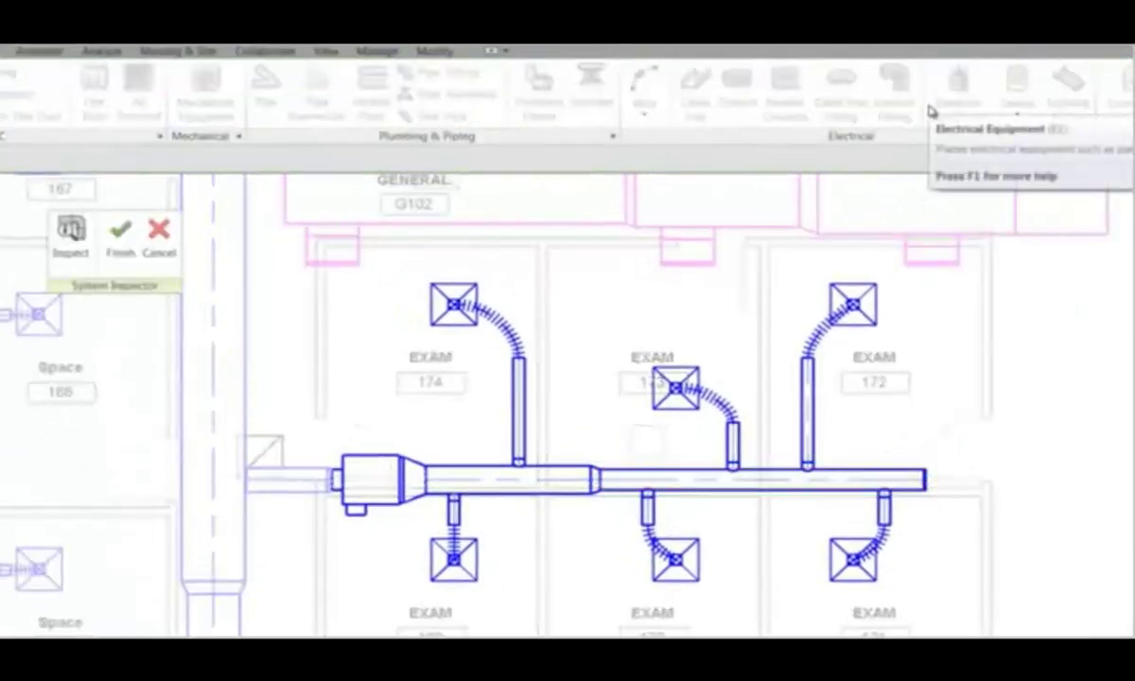
click(68, 236)
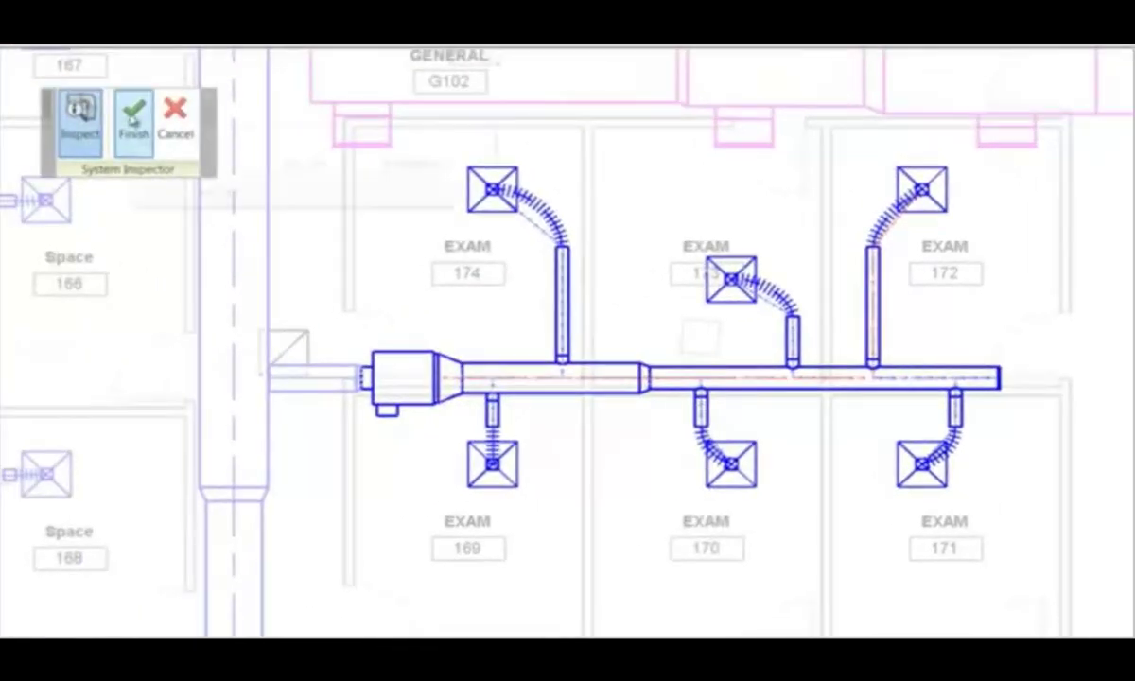
click(133, 113)
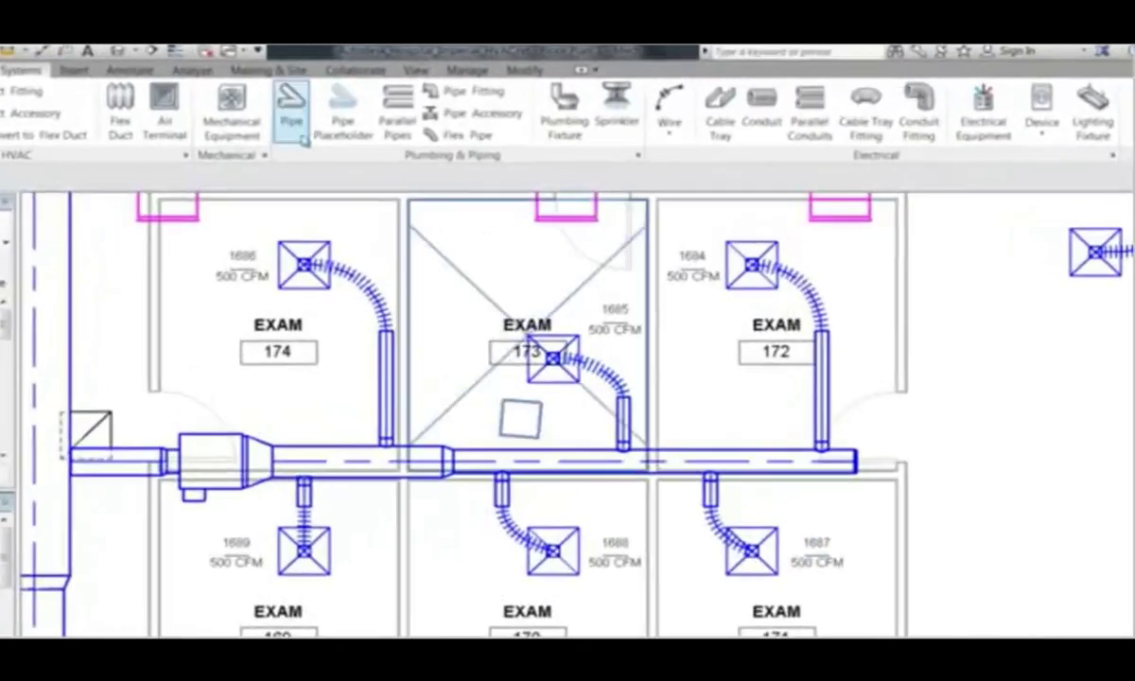
- Place a duct legend beside the exam rooms and apply the Duct Color Fill - Flow color scheme to the view
click(242, 66)
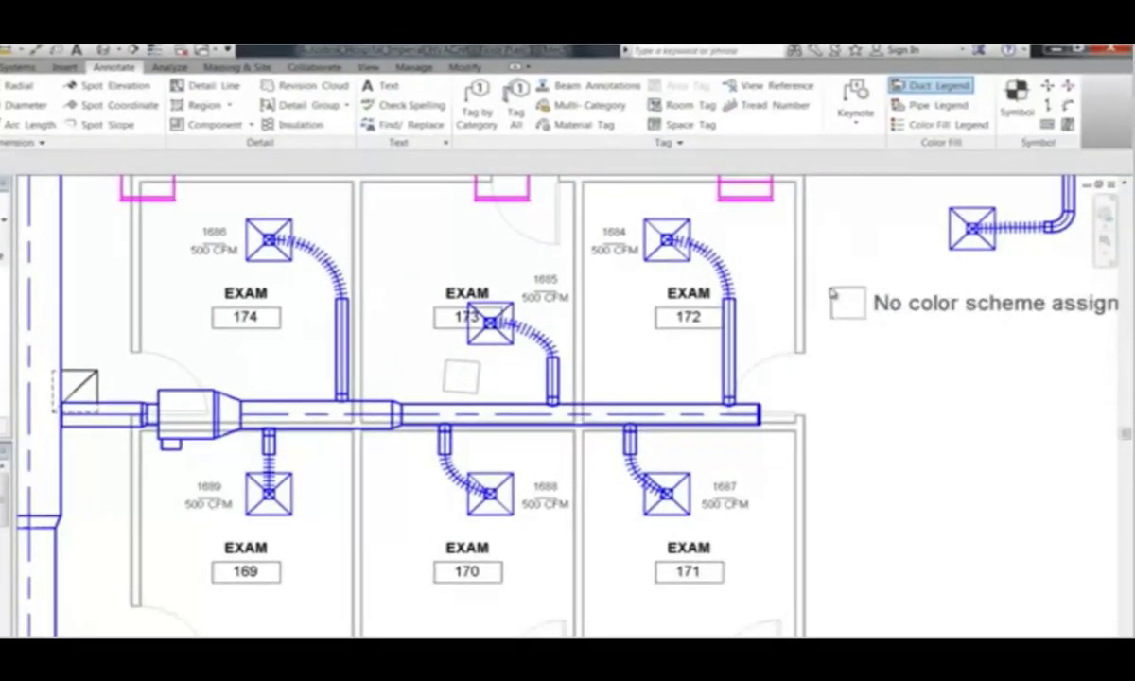
click(824, 286)
click(597, 406)
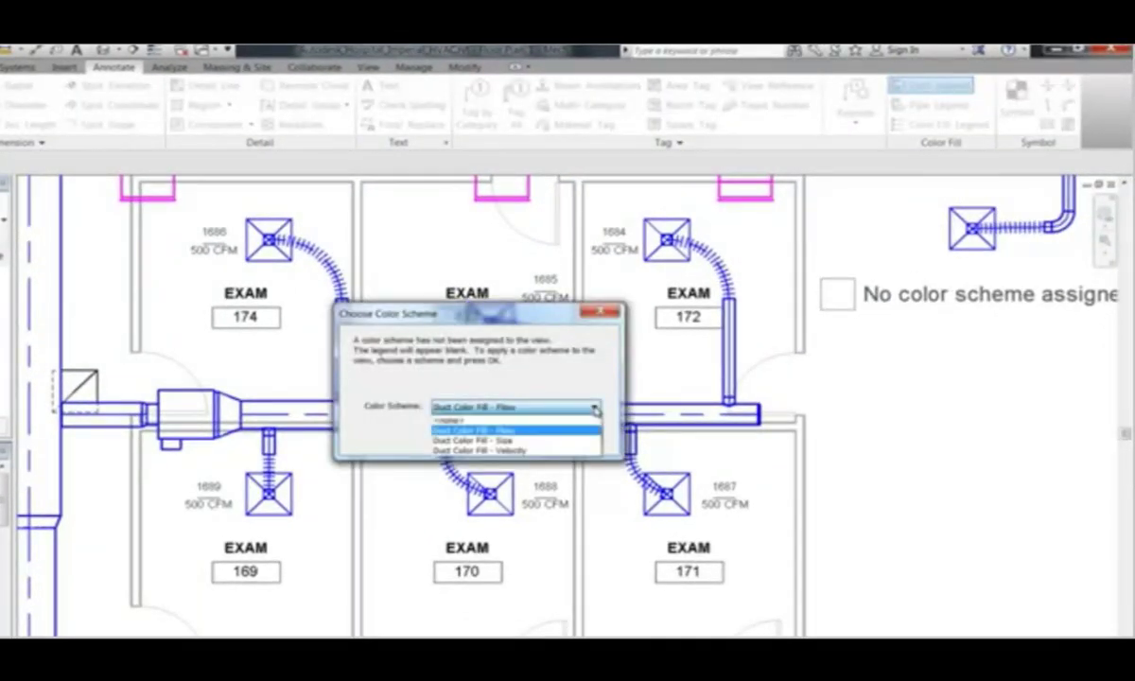
click(592, 431)
click(517, 438)
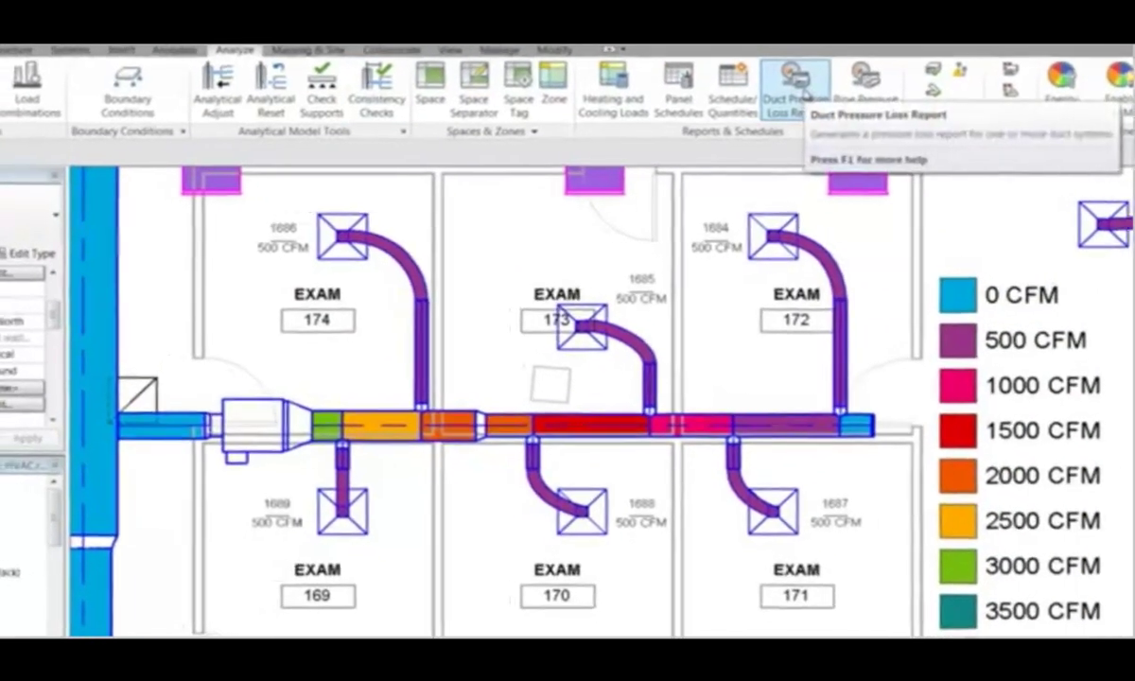
- Start a duct pressure loss report with all system types and all listed systems included
click(761, 91)
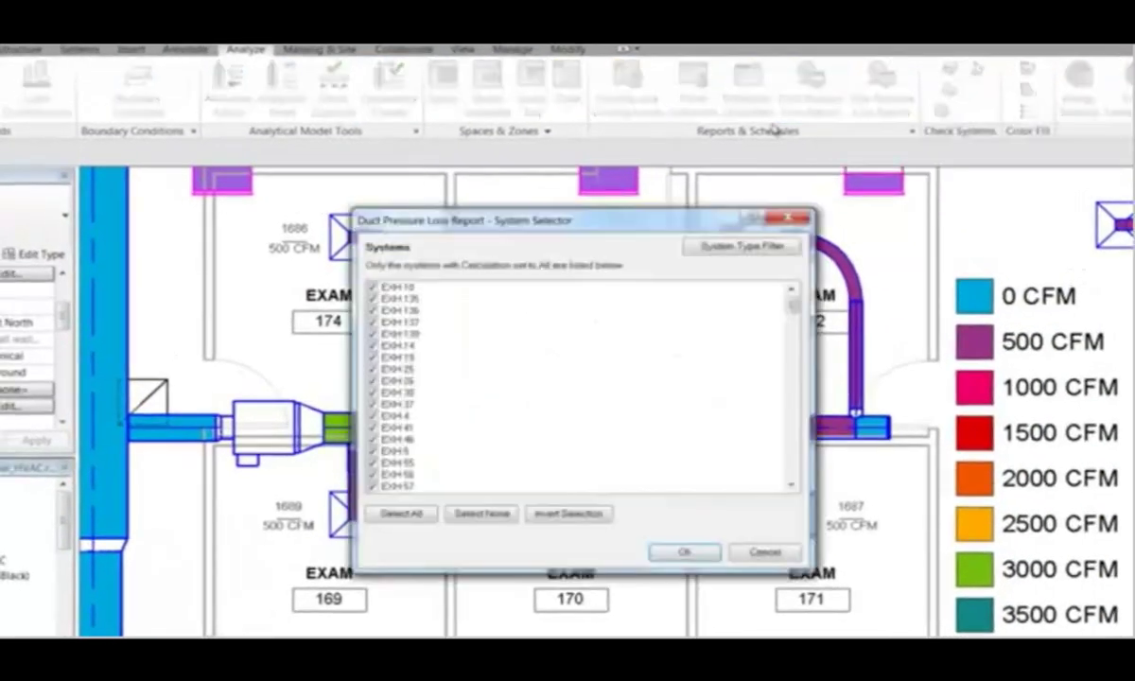
click(730, 247)
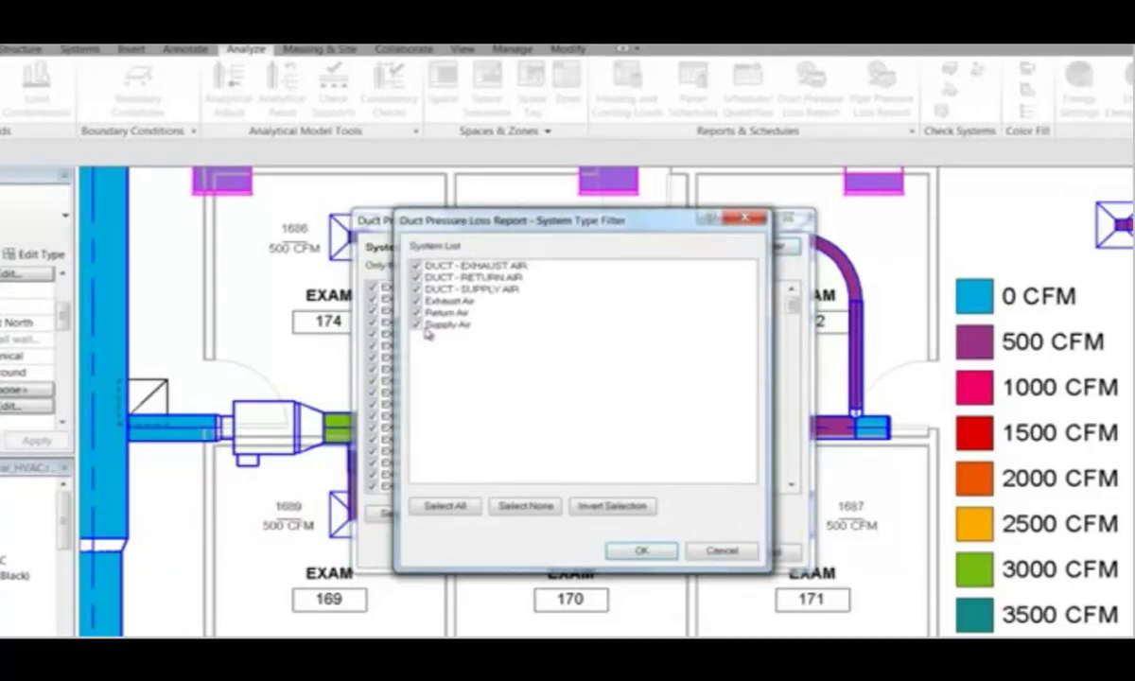
click(643, 552)
scroll(749, 398, down, 15)
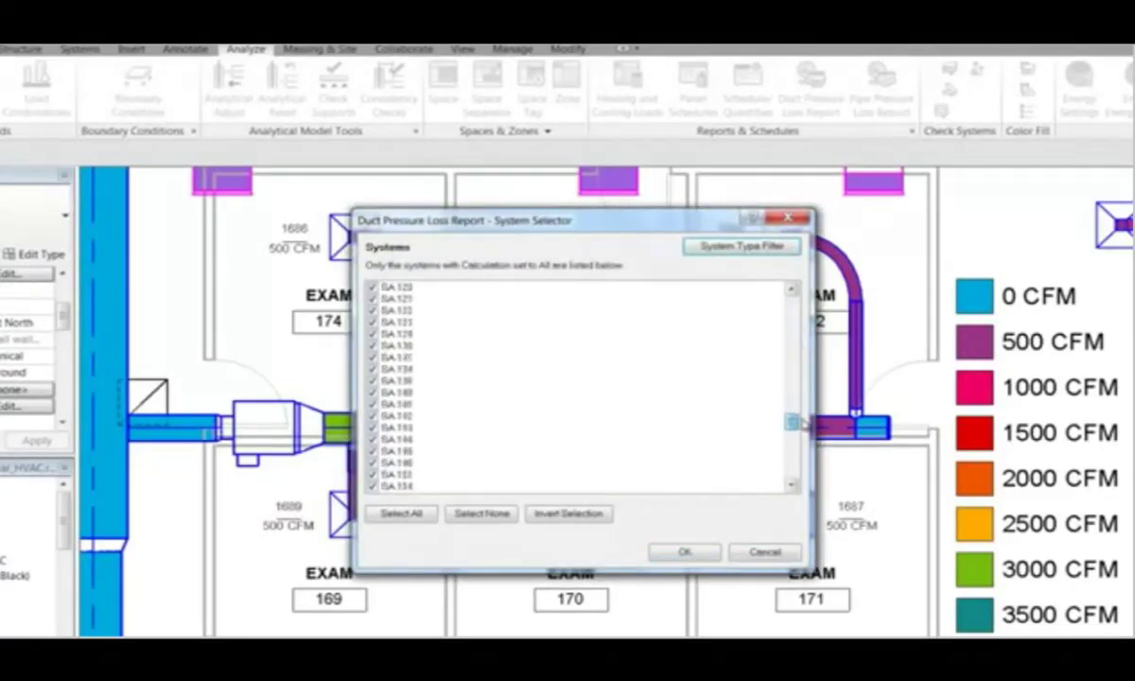
scroll(749, 398, up, 15)
click(689, 548)
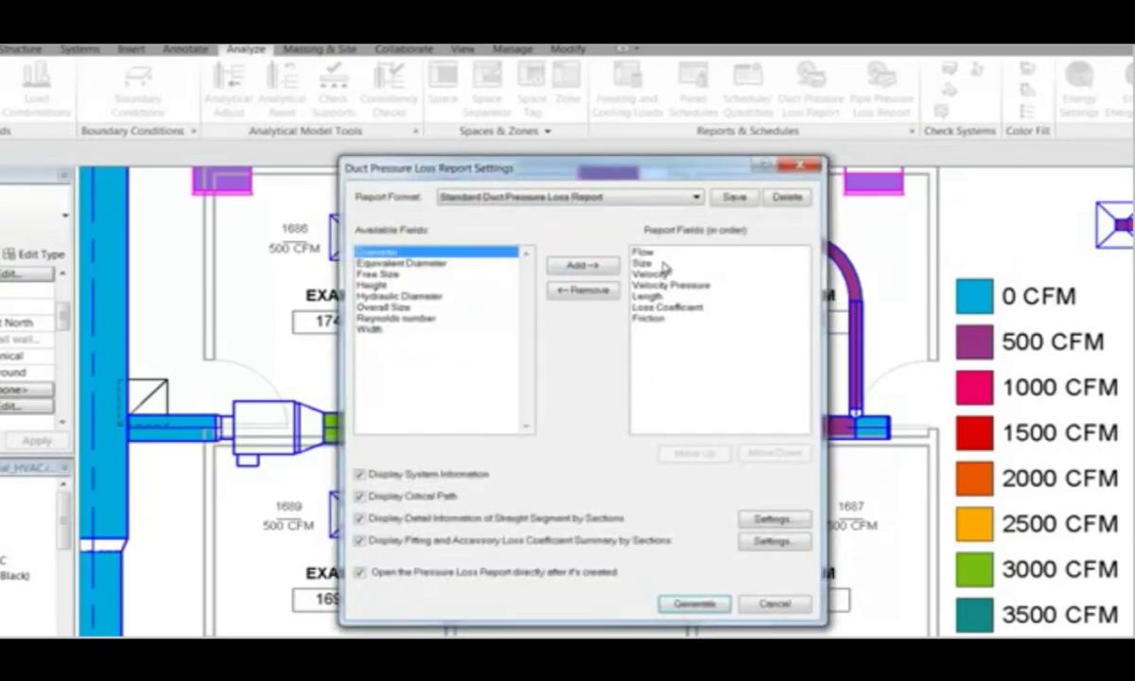
- Move the Friction field up two places in the report field order and return it to the end
click(662, 318)
click(689, 454)
click(689, 454)
click(777, 455)
click(781, 457)
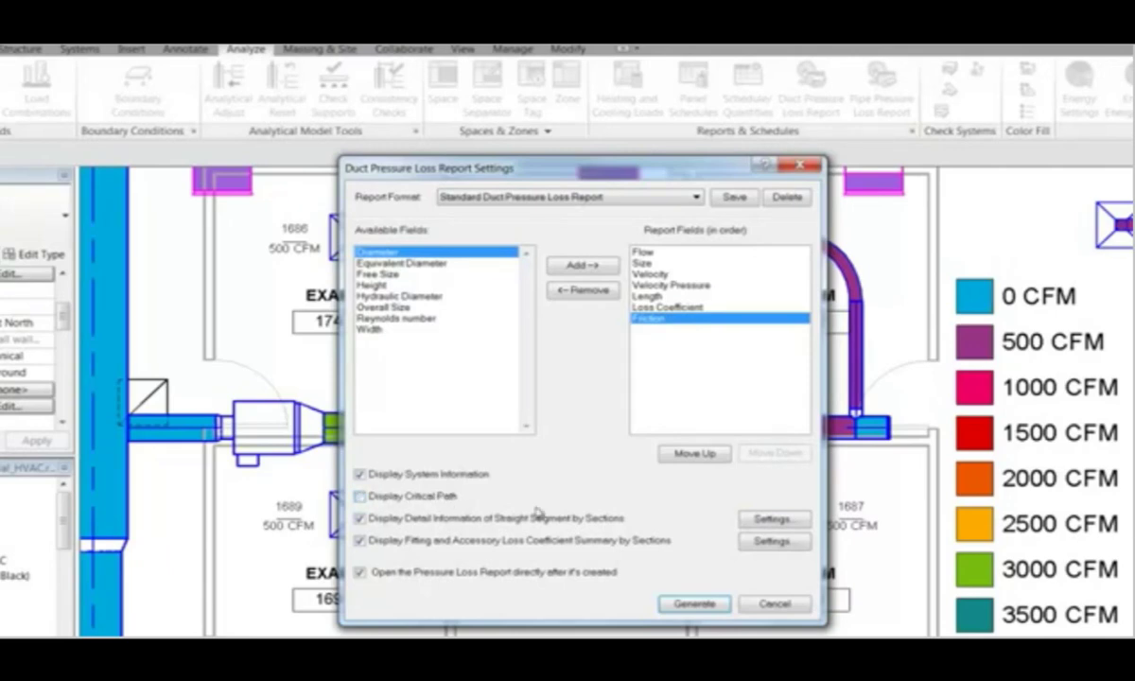
- Generate the report in the Standard Duct Pressure Loss Report format and save it to file
click(694, 604)
double_click(587, 322)
click(636, 403)
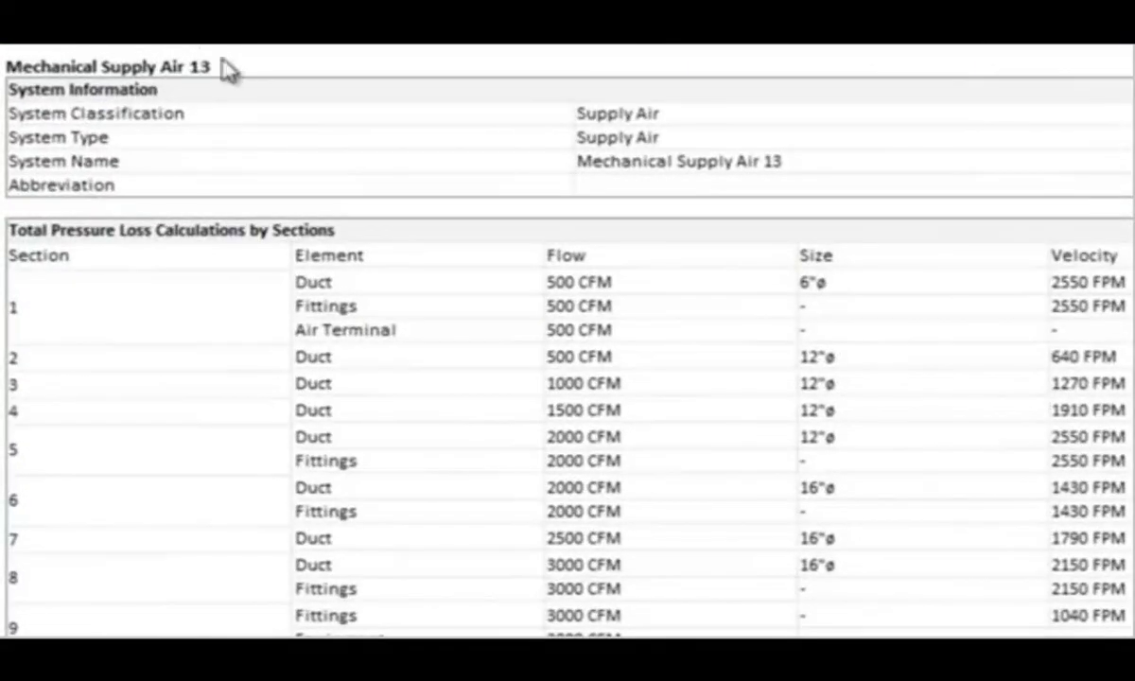
- Examine the Mechanical Supply Air 13 section of the report, including its pressure loss calculations by sections and critical path
drag(223, 66, 42, 66)
drag(19, 413, 712, 413)
click(407, 418)
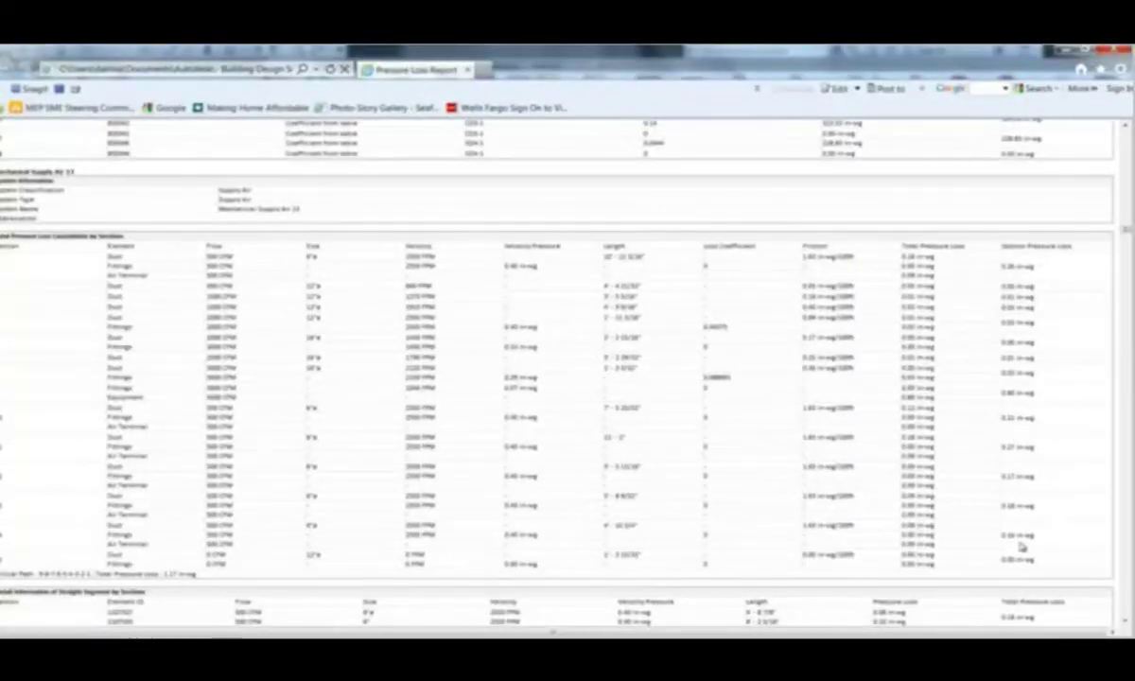
scroll(367, 545, down, 8)
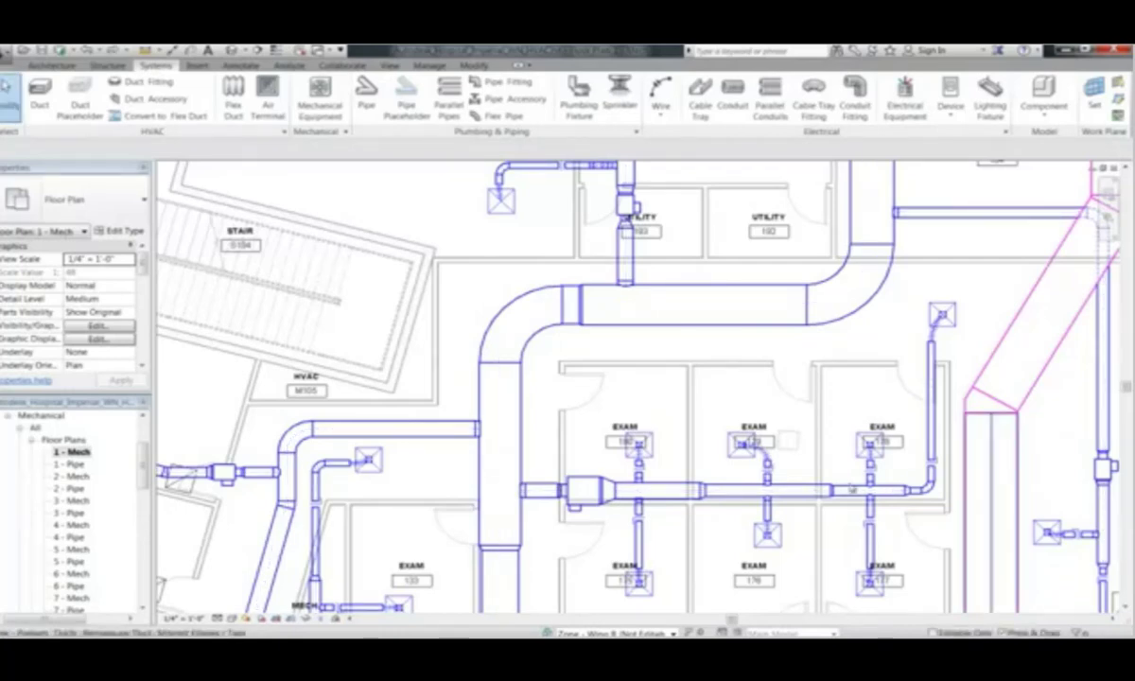
- Turn on the Center line subcategories of Ducts and Duct Fittings in the 1 - Mech floor plan's visibility overrides
click(388, 65)
click(142, 84)
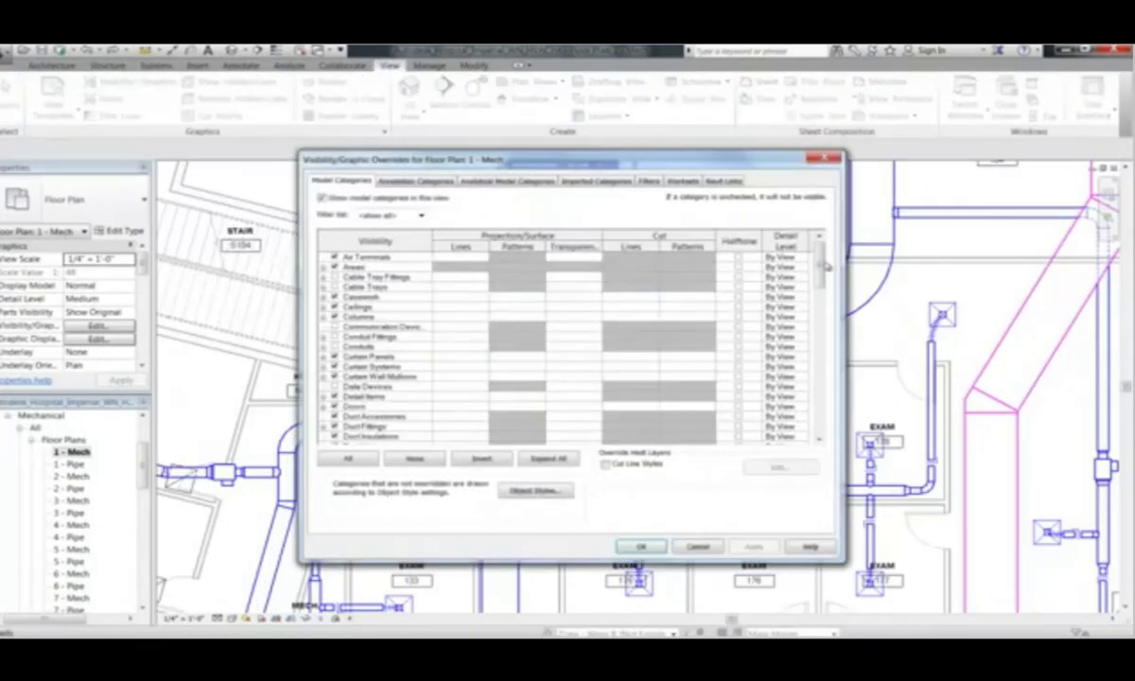
scroll(825, 268, down, 3)
click(324, 354)
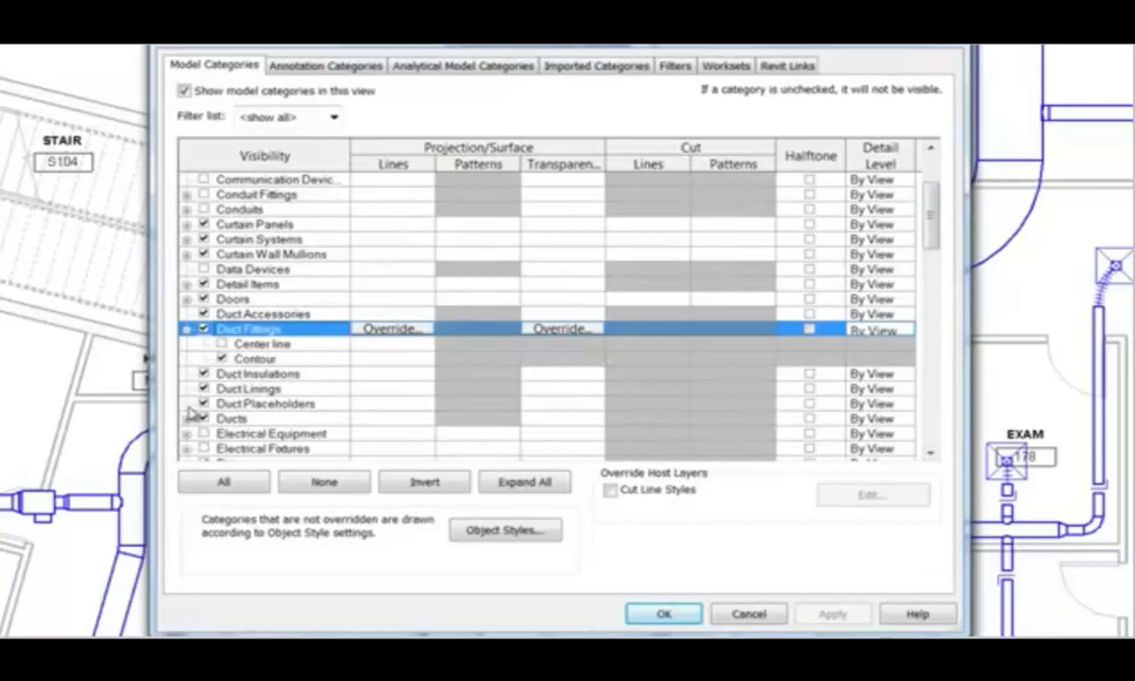
click(186, 418)
click(221, 418)
click(221, 328)
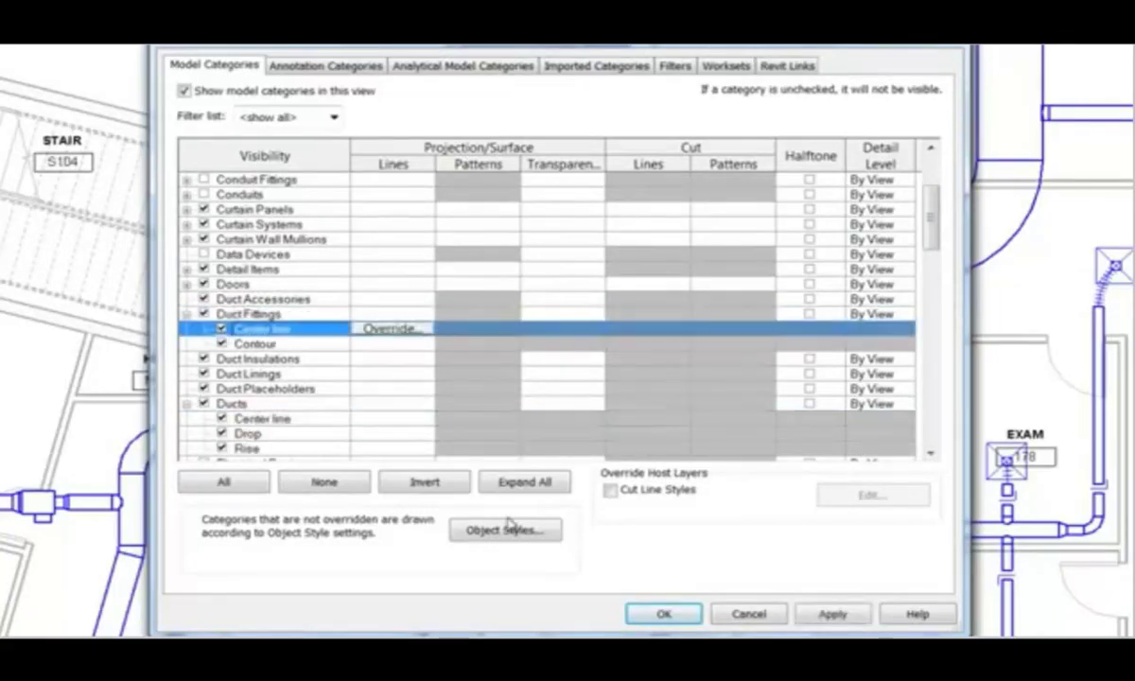
click(856, 615)
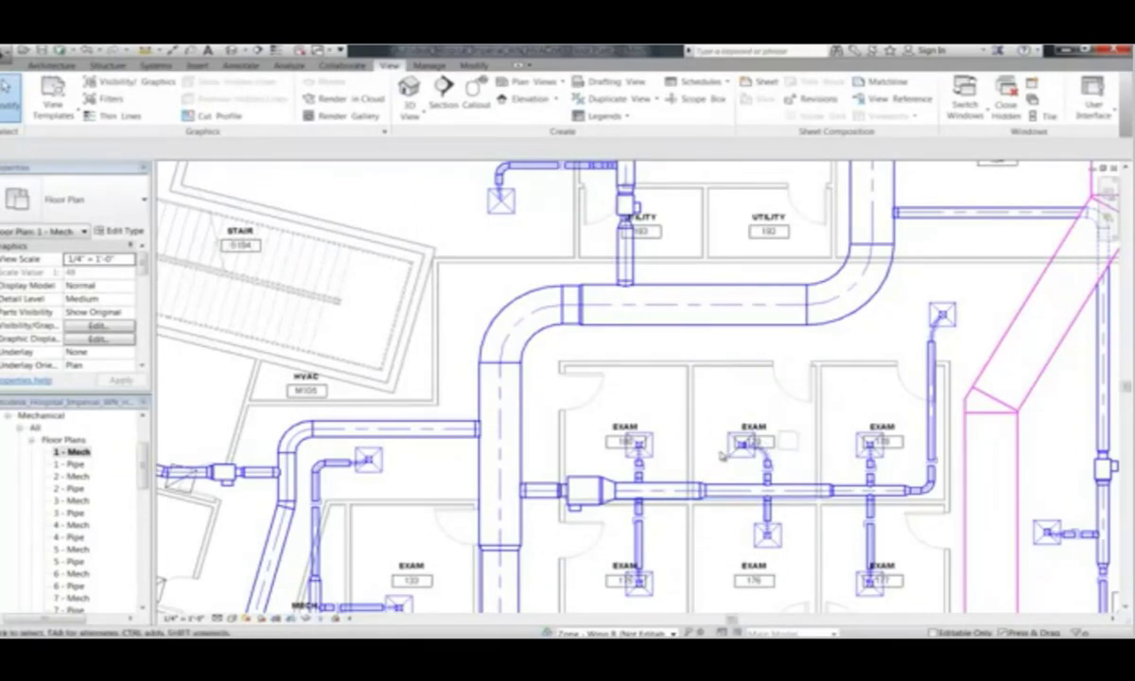
- Review the center line subcategories of Conduits, Pipe Fittings and Pipes in the 1 - Mech plan's visibility overrides and accept the settings
click(137, 81)
click(323, 346)
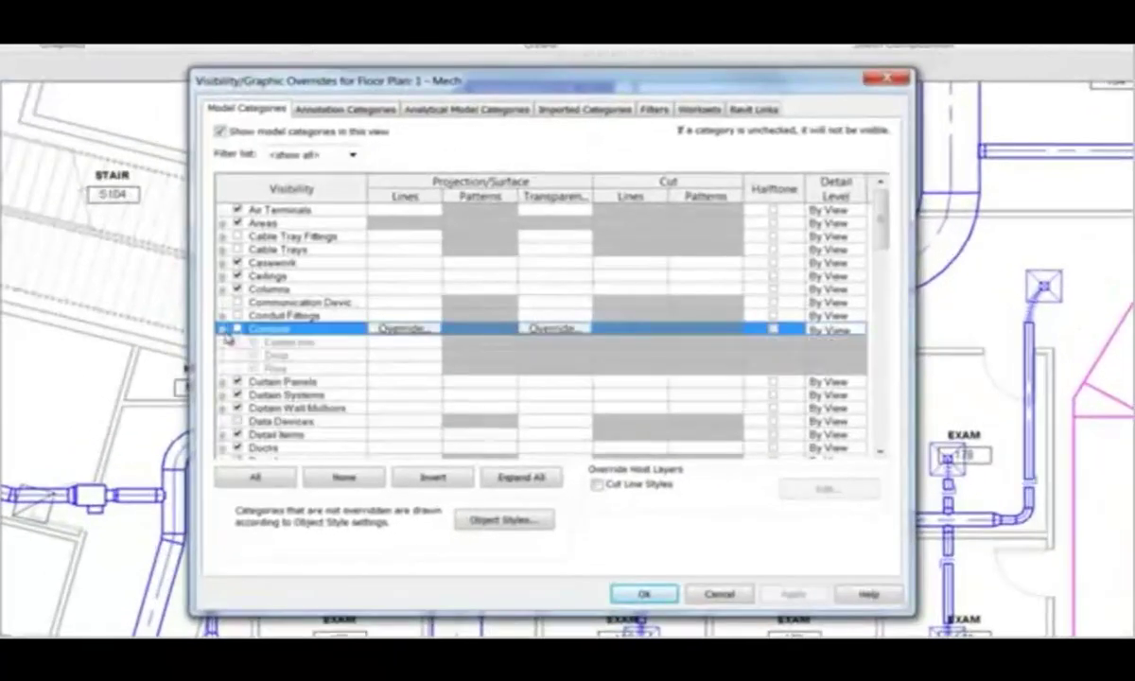
click(237, 329)
drag(881, 220, 889, 360)
click(223, 315)
click(223, 275)
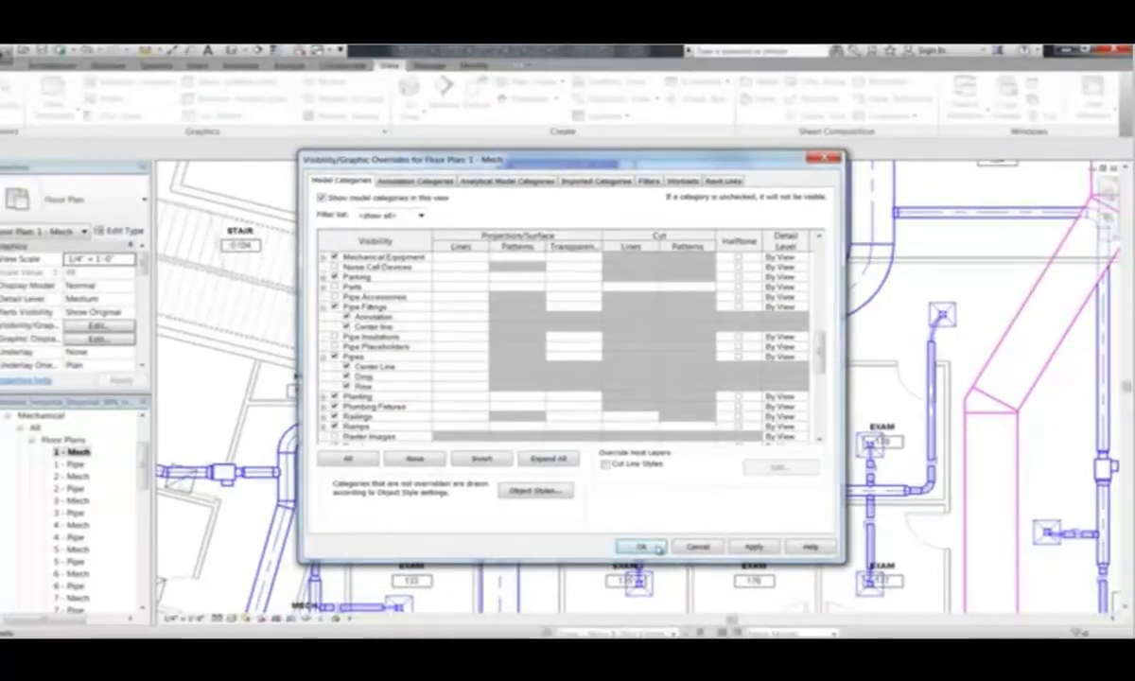
click(644, 594)
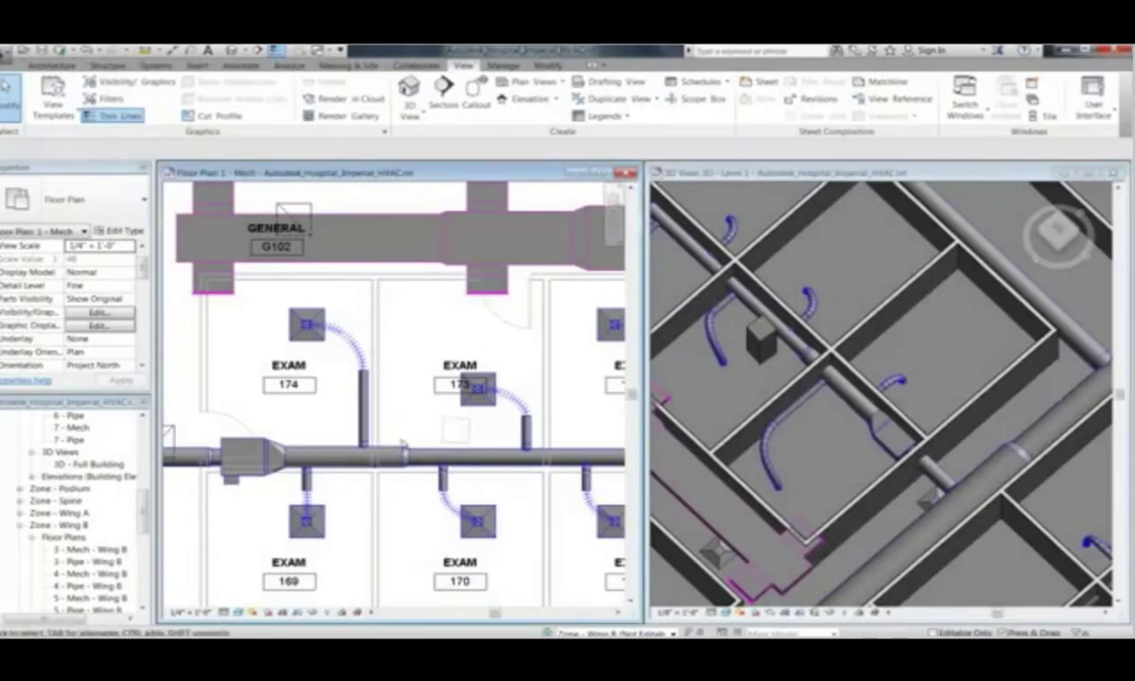
- Examine the ASHRAE table and loss method options of the round transition and of the rectangular to round transition on the supply duct
click(405, 458)
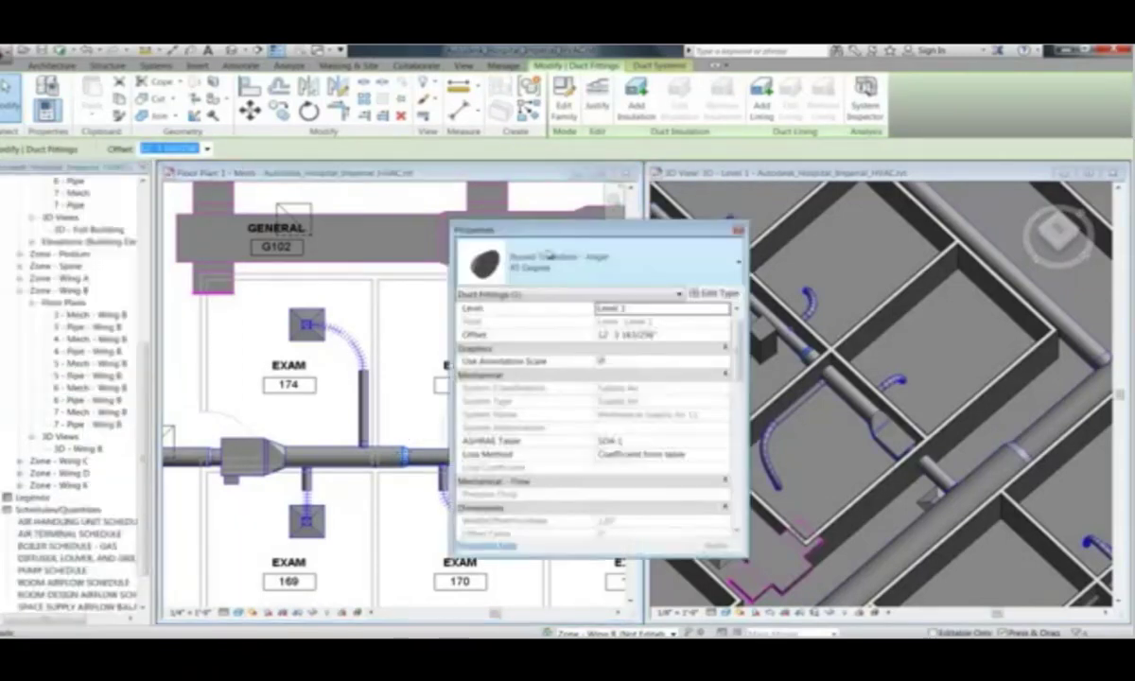
scroll(515, 404, down, 1)
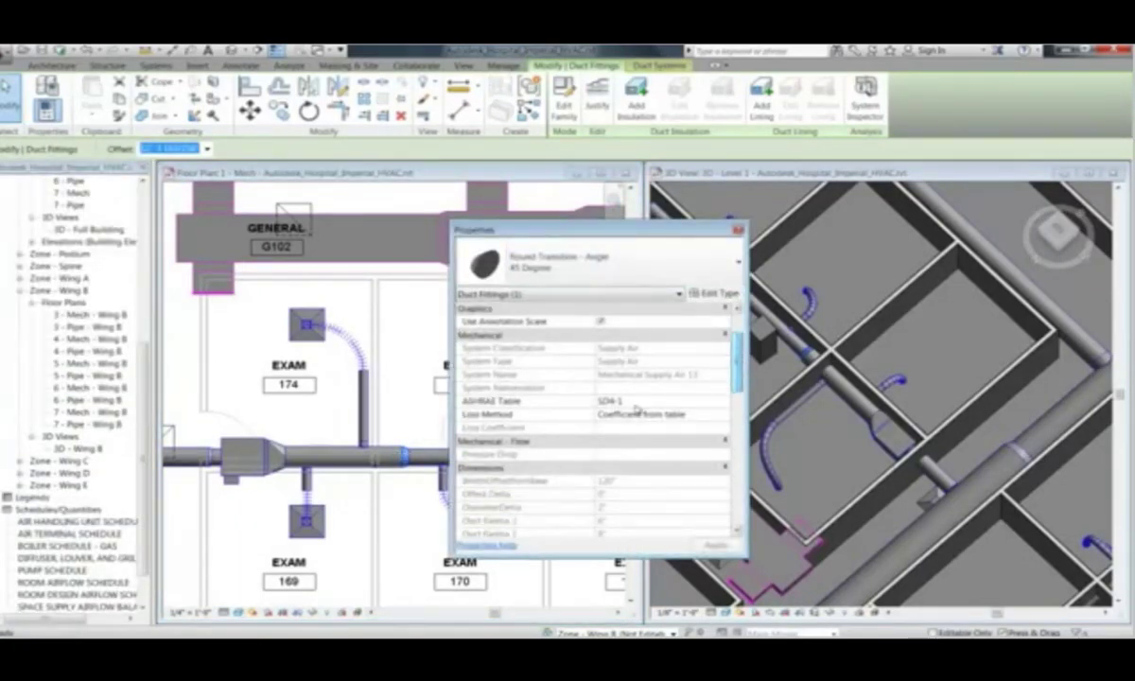
click(698, 416)
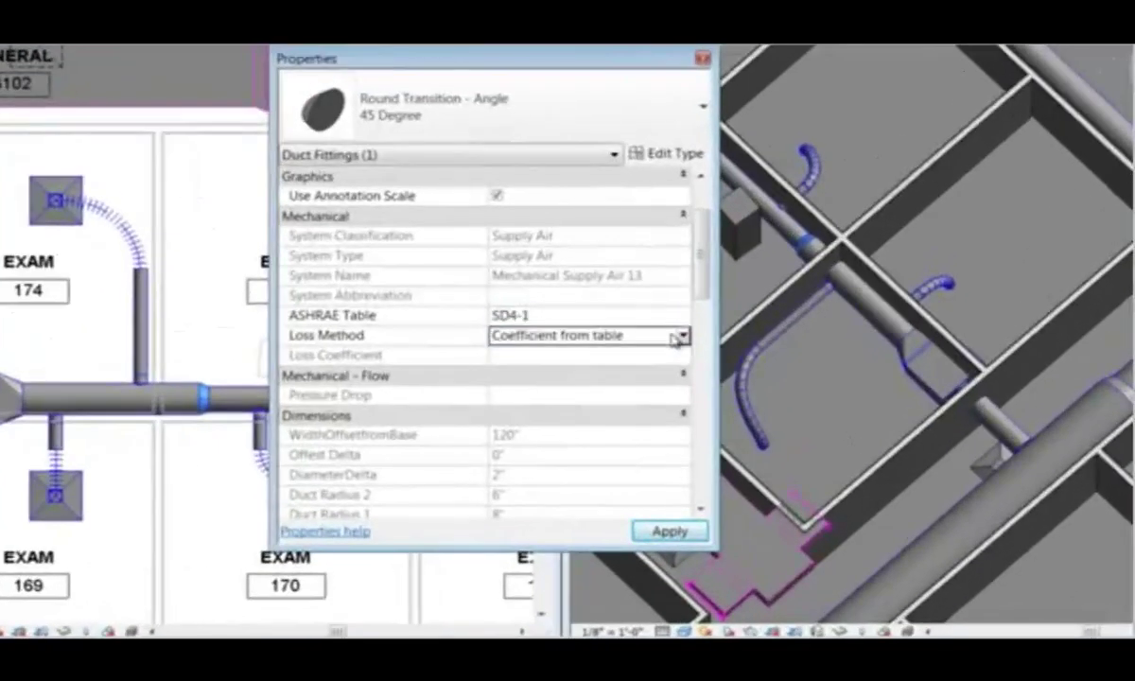
click(722, 417)
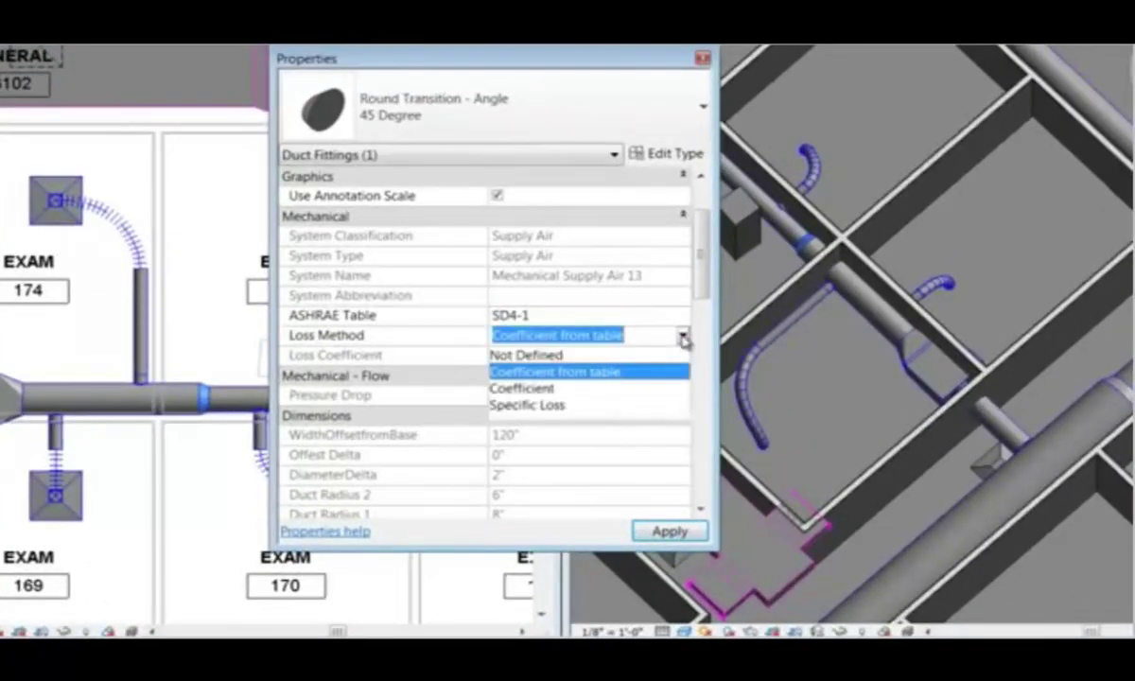
key(Return)
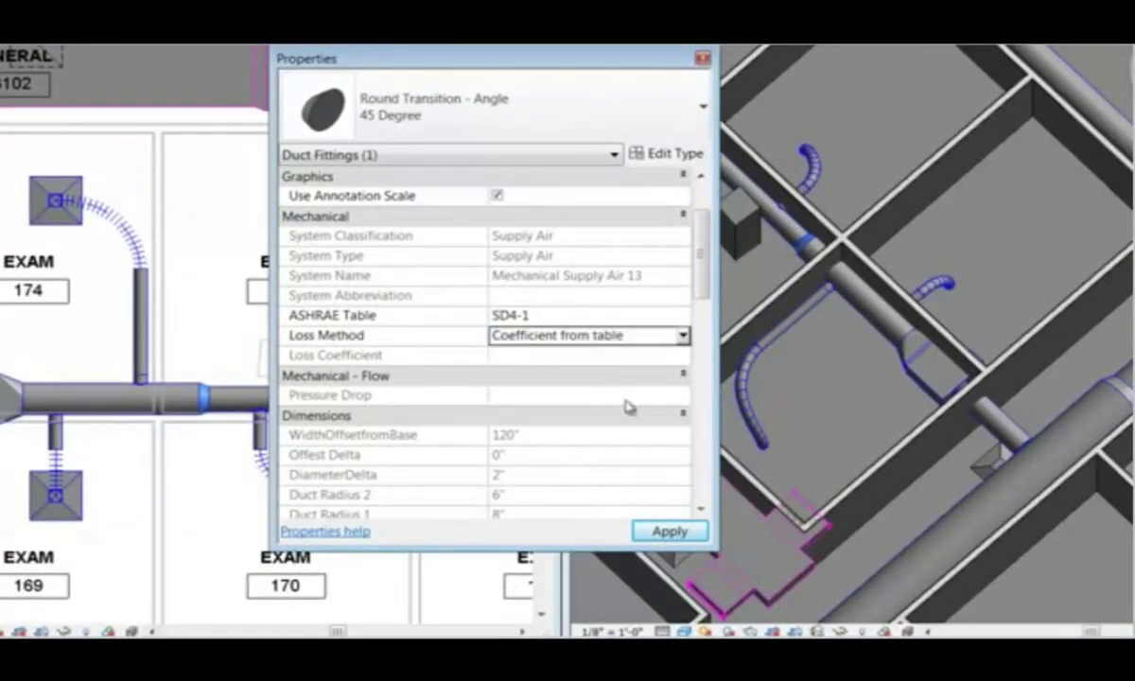
click(912, 358)
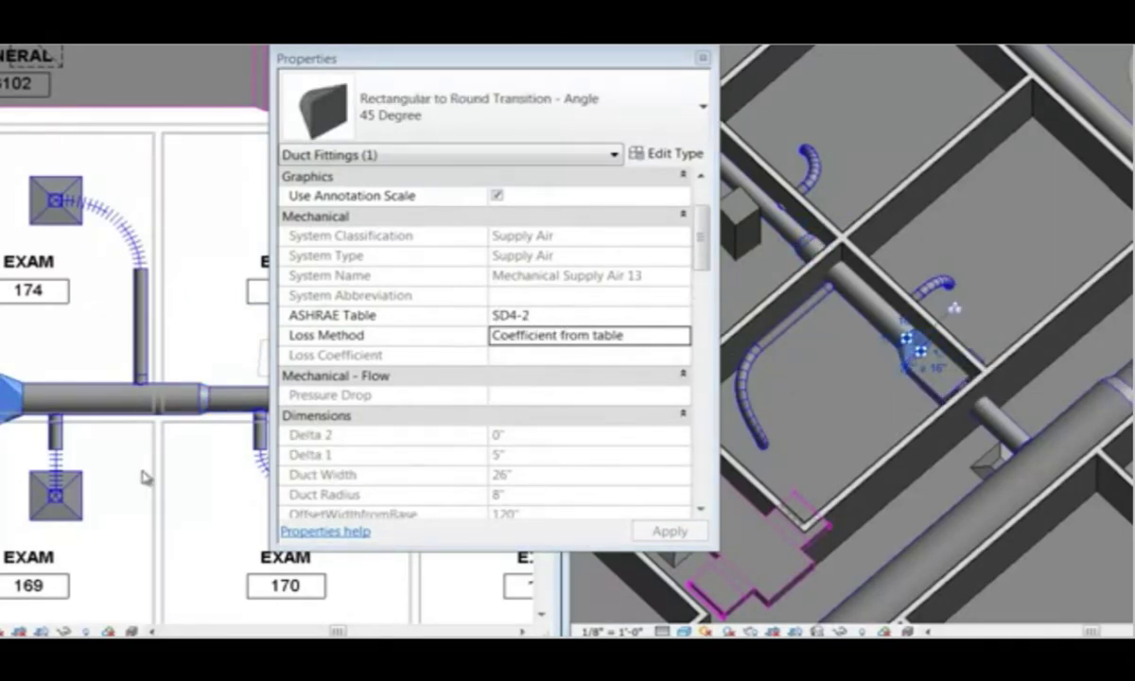
- Inspect the round duct elbow beside space 166 in the mechanical plan
scroll(104, 407, down, 3)
scroll(5, 426, up, 3)
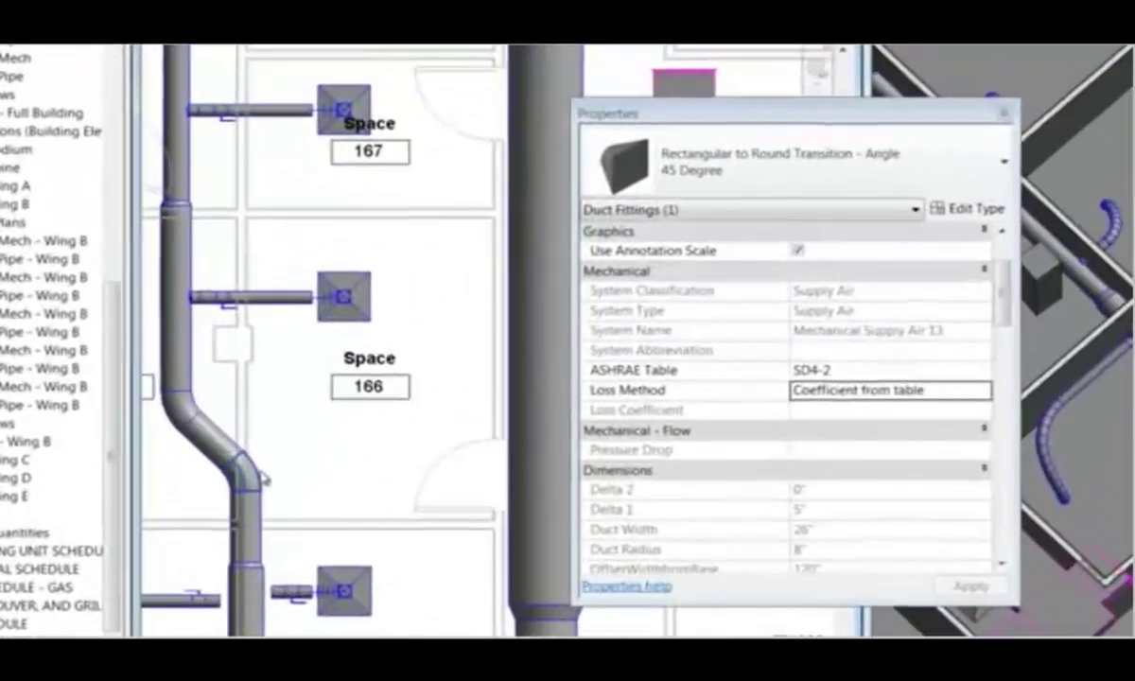
click(252, 470)
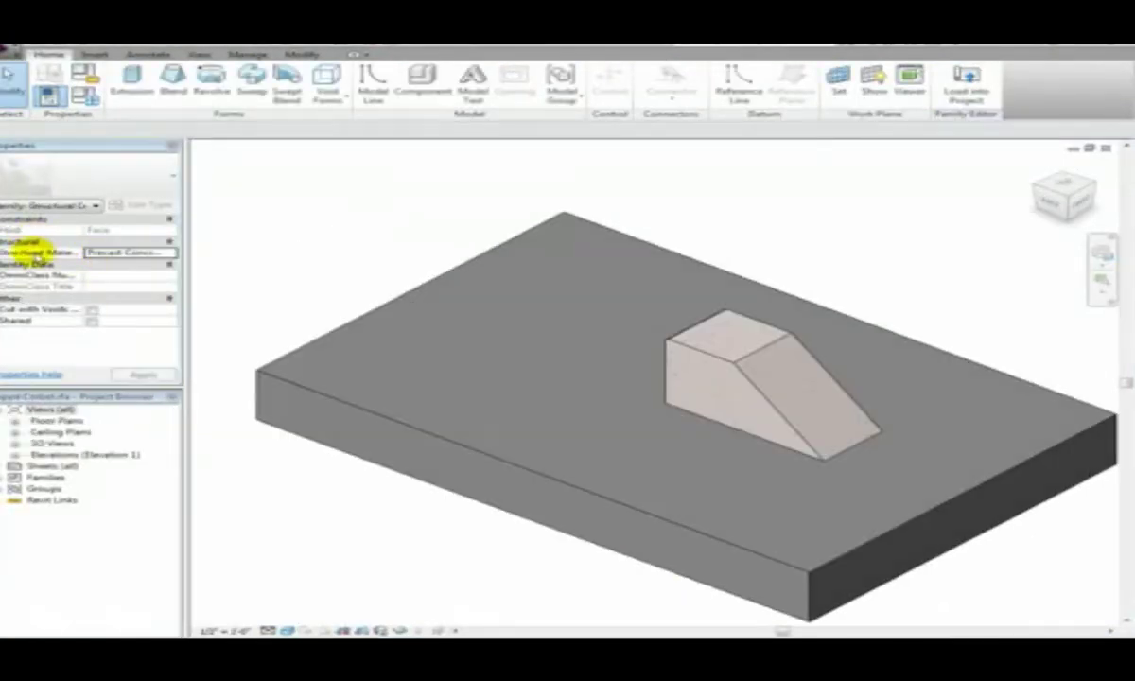
- Examine the family settings of the precast concrete structural connection family
click(71, 92)
click(673, 424)
click(562, 455)
click(579, 485)
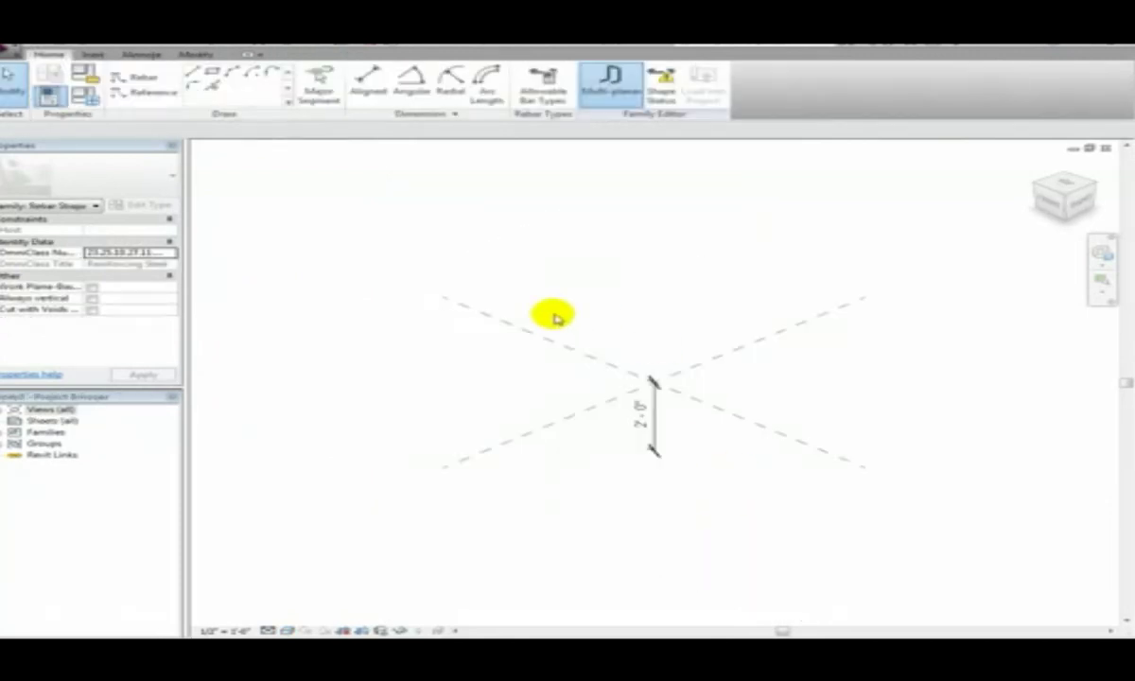
- Make the rebar shape multi-planar and draw connected rebar lines along the reference plane through the origin
click(609, 90)
click(609, 90)
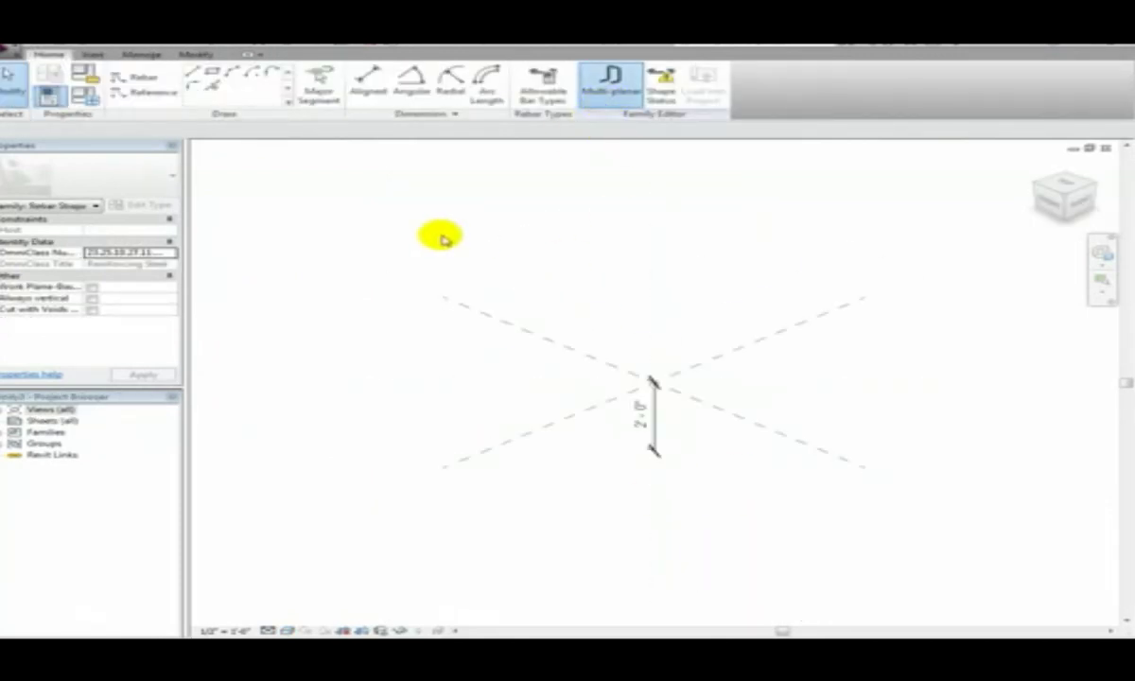
click(554, 338)
click(651, 381)
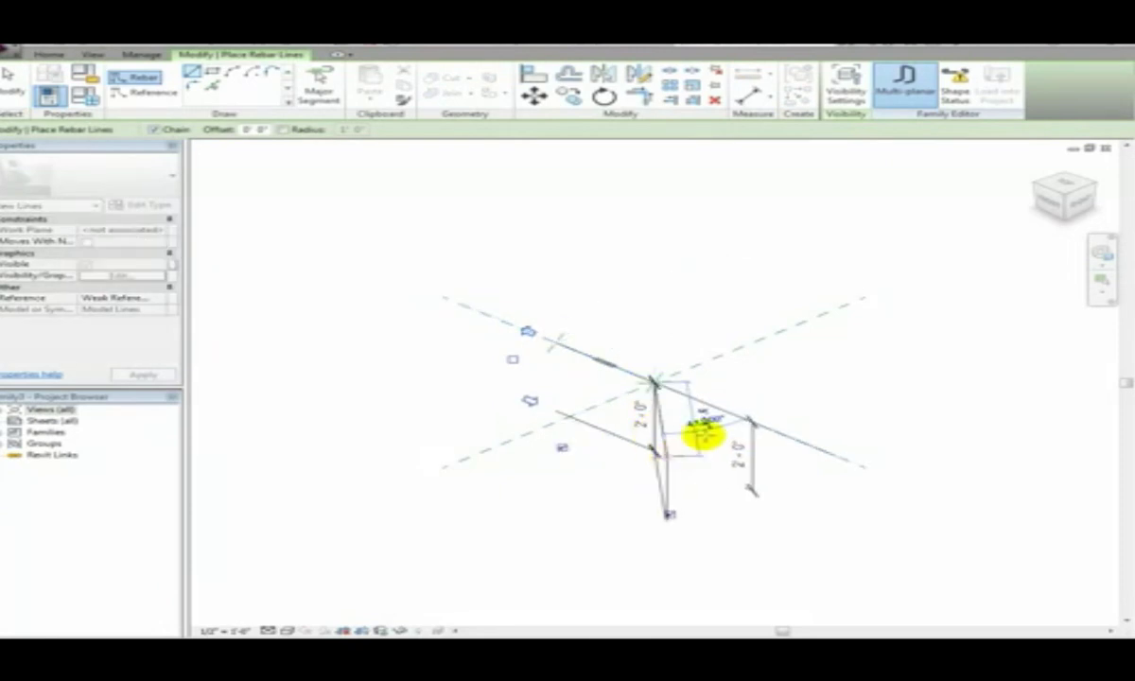
click(743, 344)
click(819, 375)
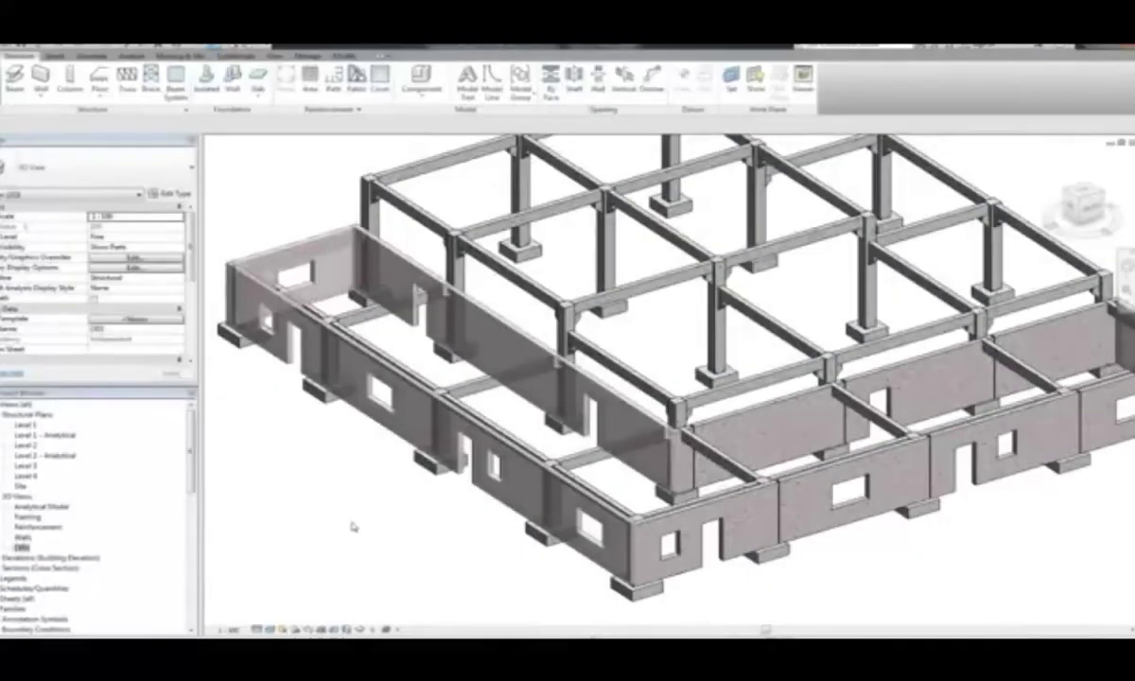
- Create parts from the front exterior wall and the parallel wall behind it
click(395, 438)
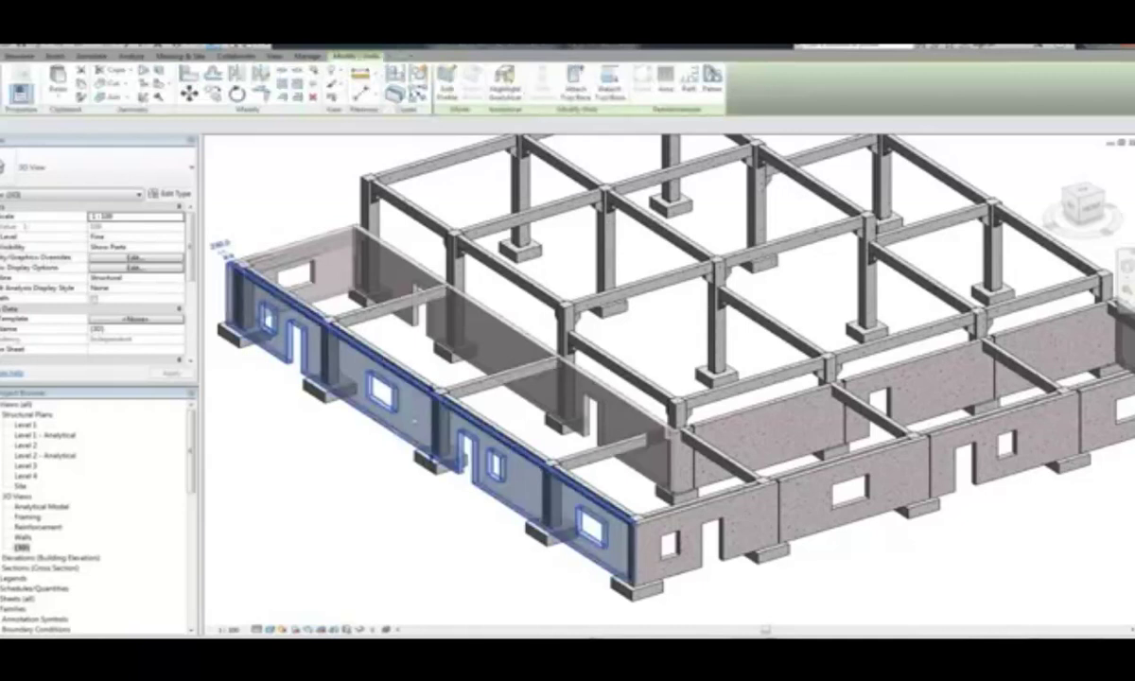
ctrl+click(477, 374)
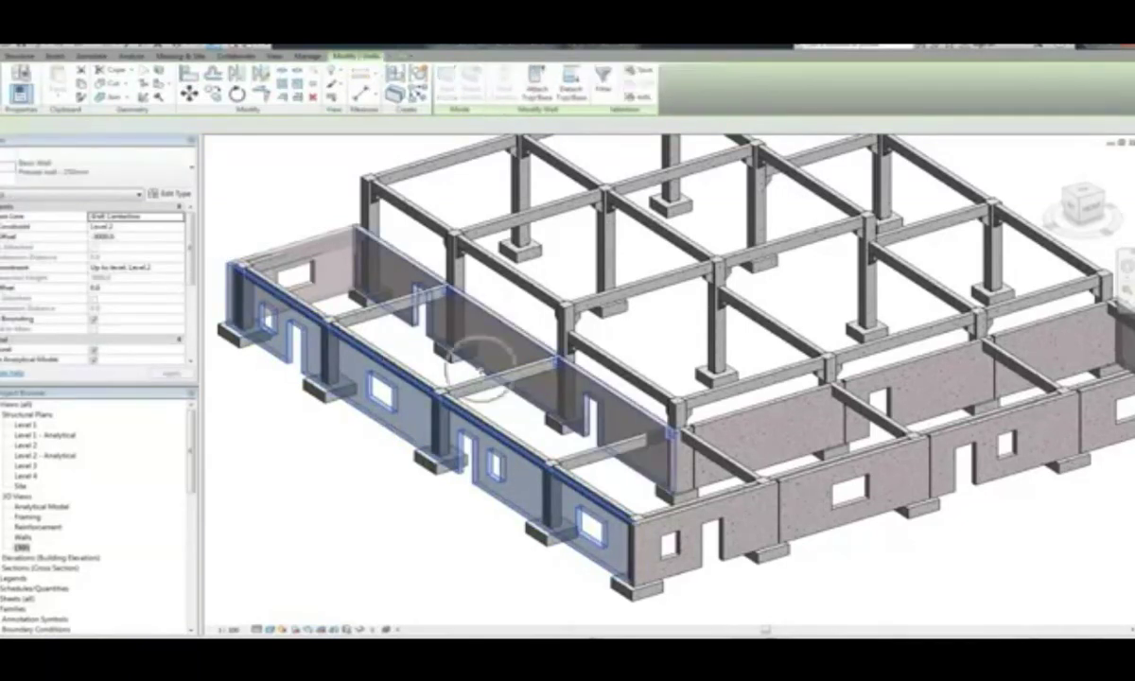
click(408, 106)
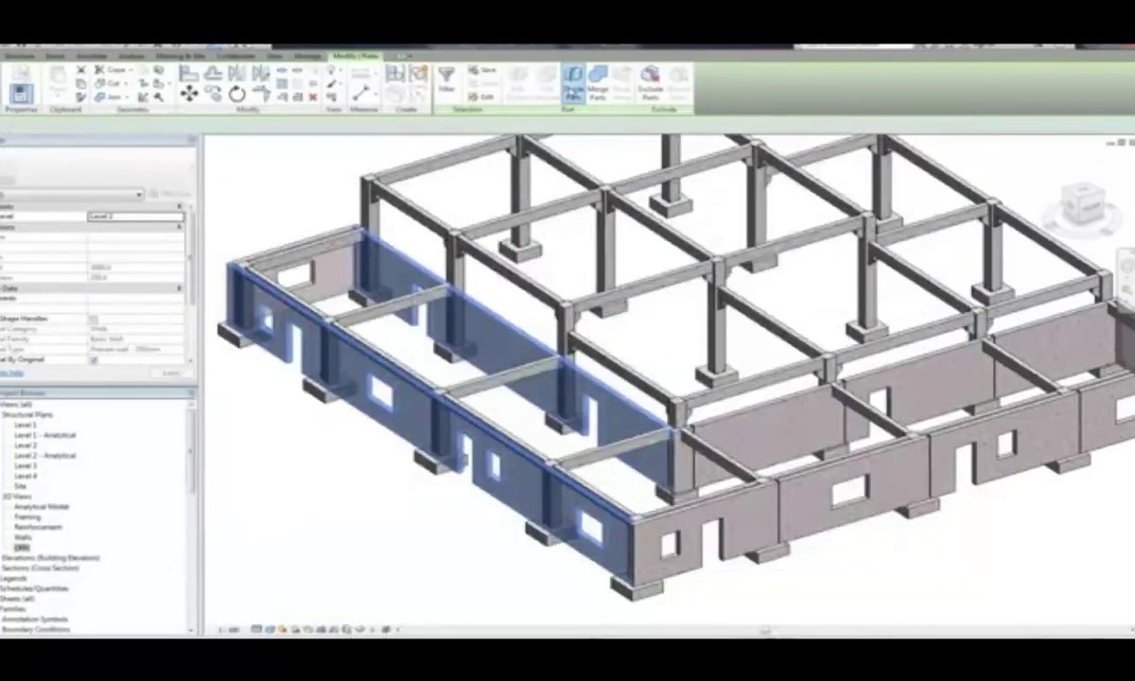
- Divide the wall parts by intersecting grid references, including grids D, B1 and C1
click(574, 85)
click(511, 86)
click(638, 156)
click(605, 172)
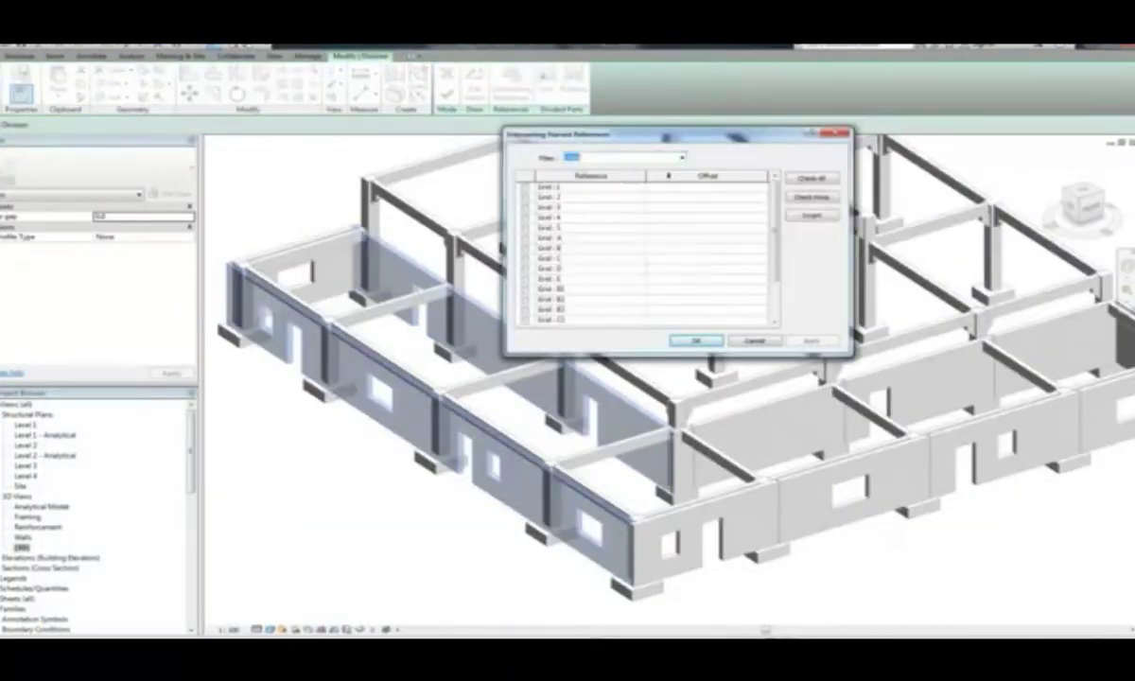
click(526, 267)
scroll(529, 284, down, 1)
click(526, 257)
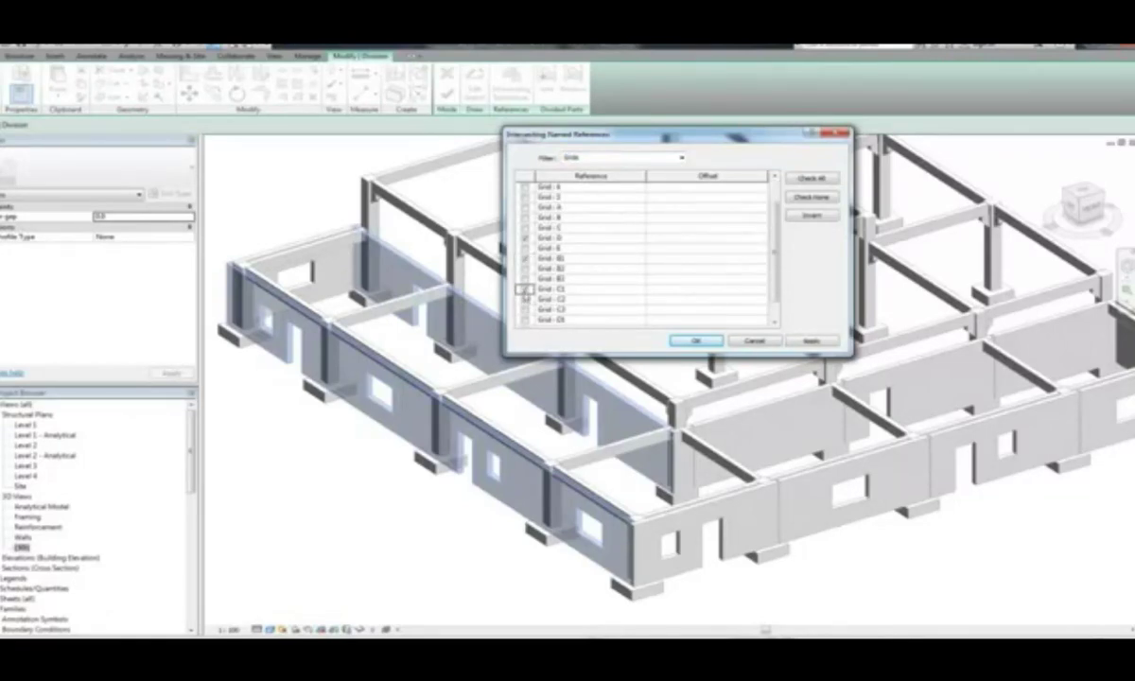
click(805, 343)
click(696, 341)
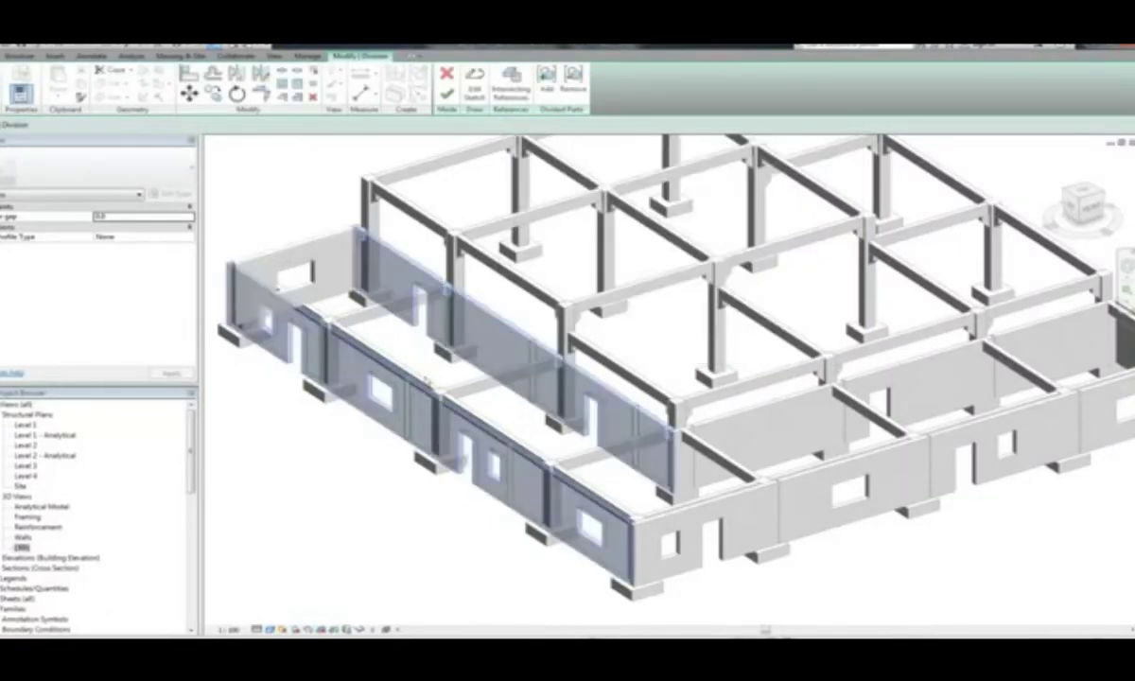
- Set the wall division's gap to 10 and its profile type to Notch - Notch
scroll(447, 361, up, 10)
scroll(446, 362, up, 8)
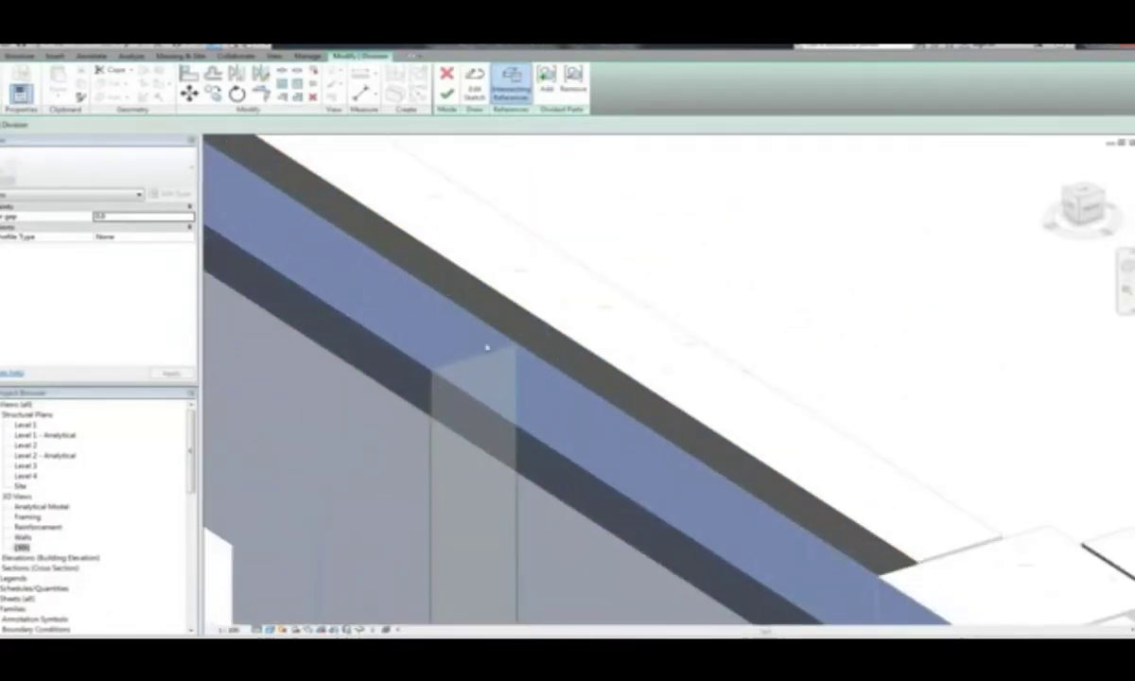
scroll(513, 322, up, 2)
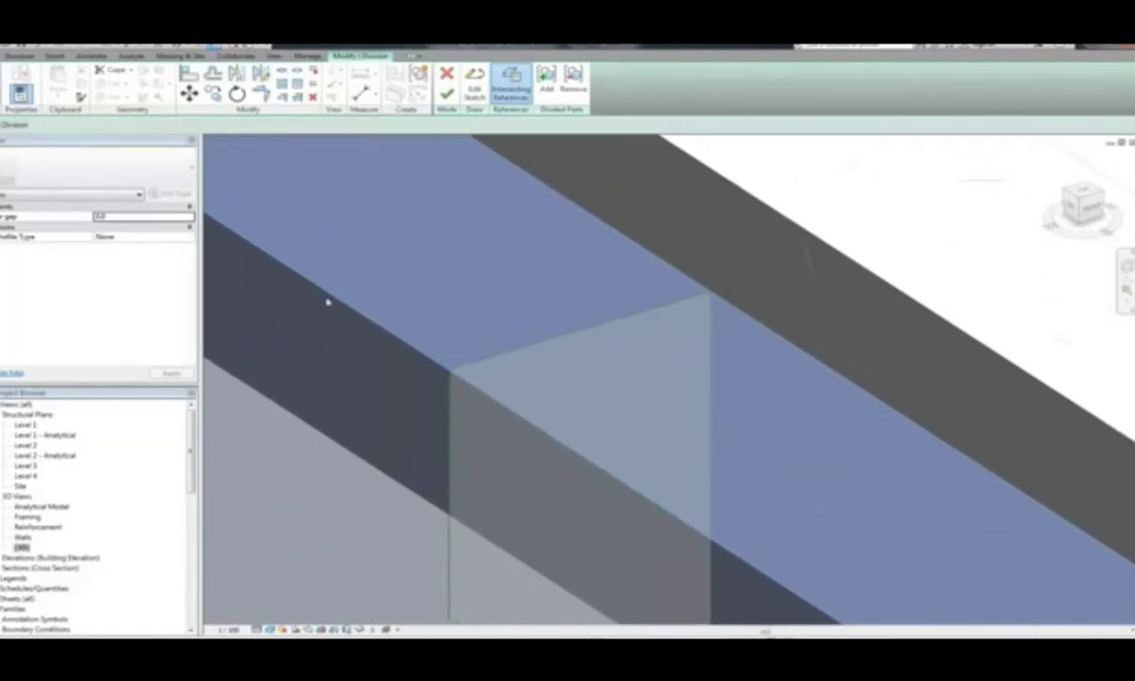
click(124, 216)
click(170, 373)
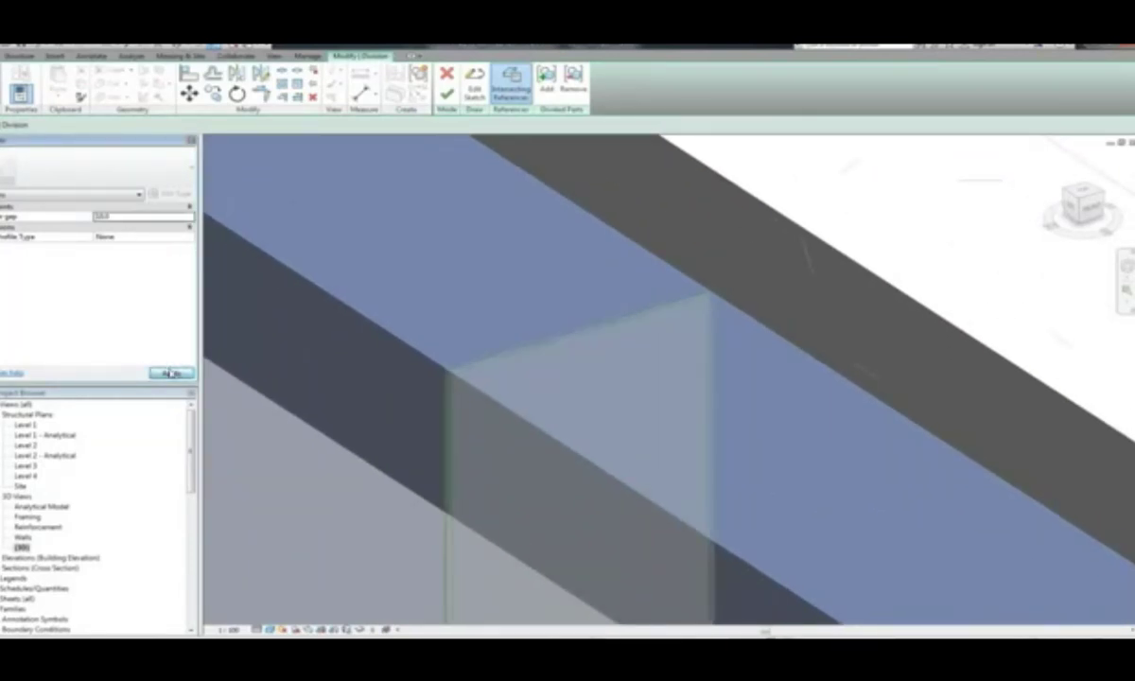
click(189, 241)
click(159, 253)
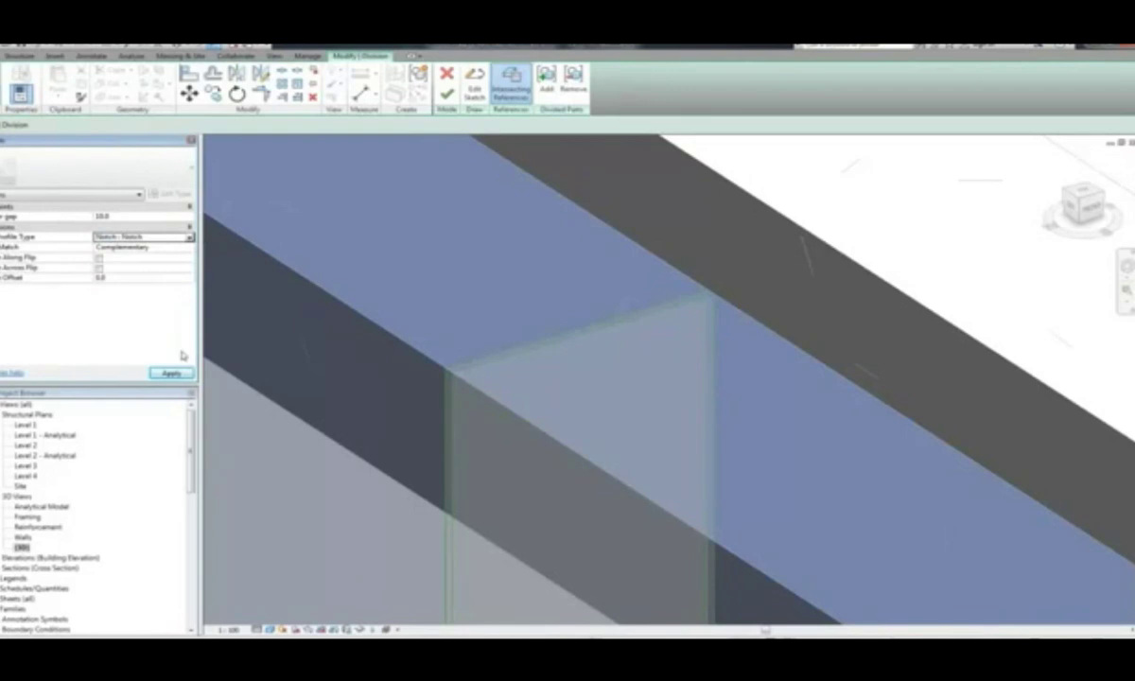
click(174, 373)
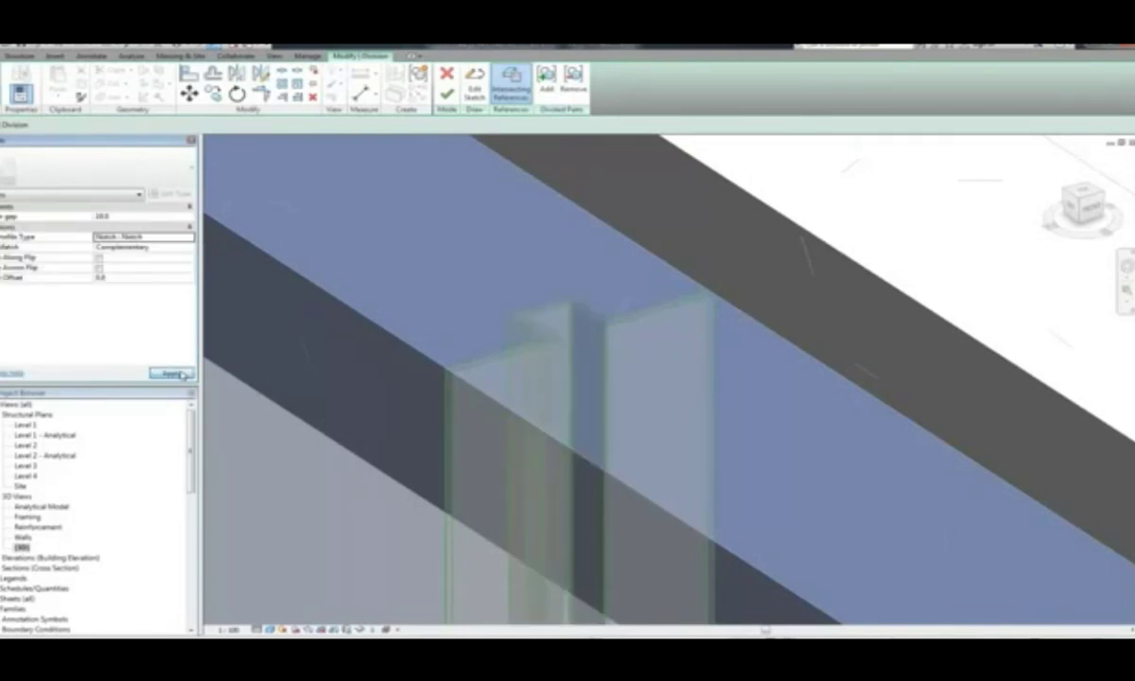
- Set the division profile's match to Mirrored and its offset to 10, and finish the wall division
click(151, 250)
click(165, 257)
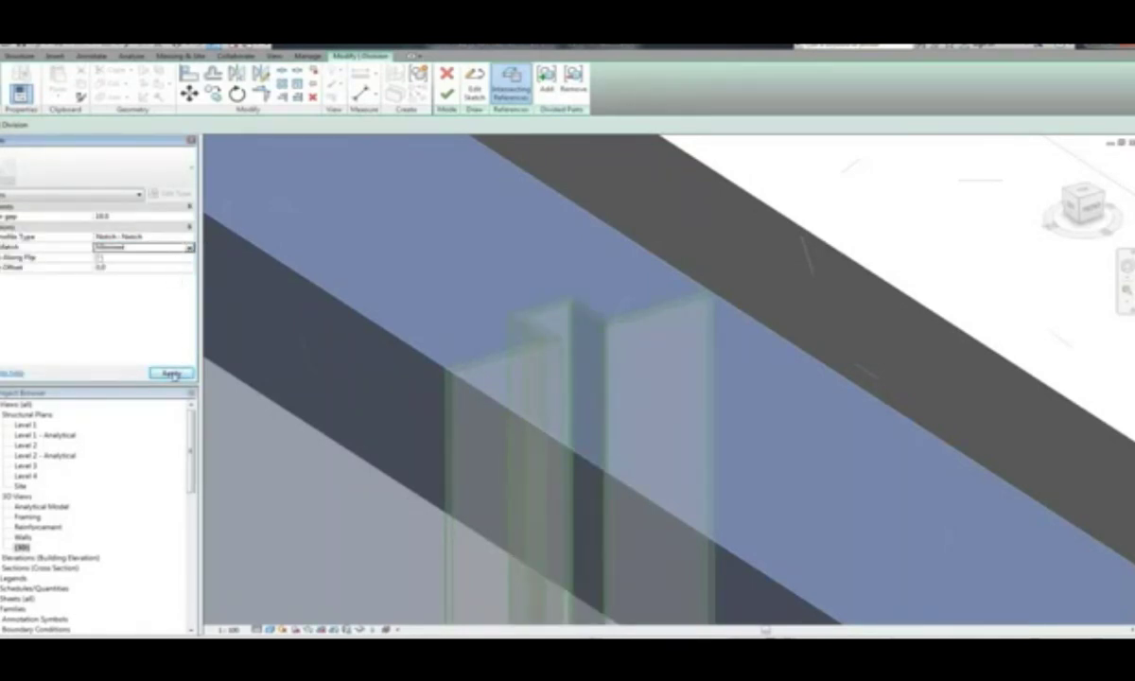
click(171, 373)
click(132, 267)
text(10)
click(166, 374)
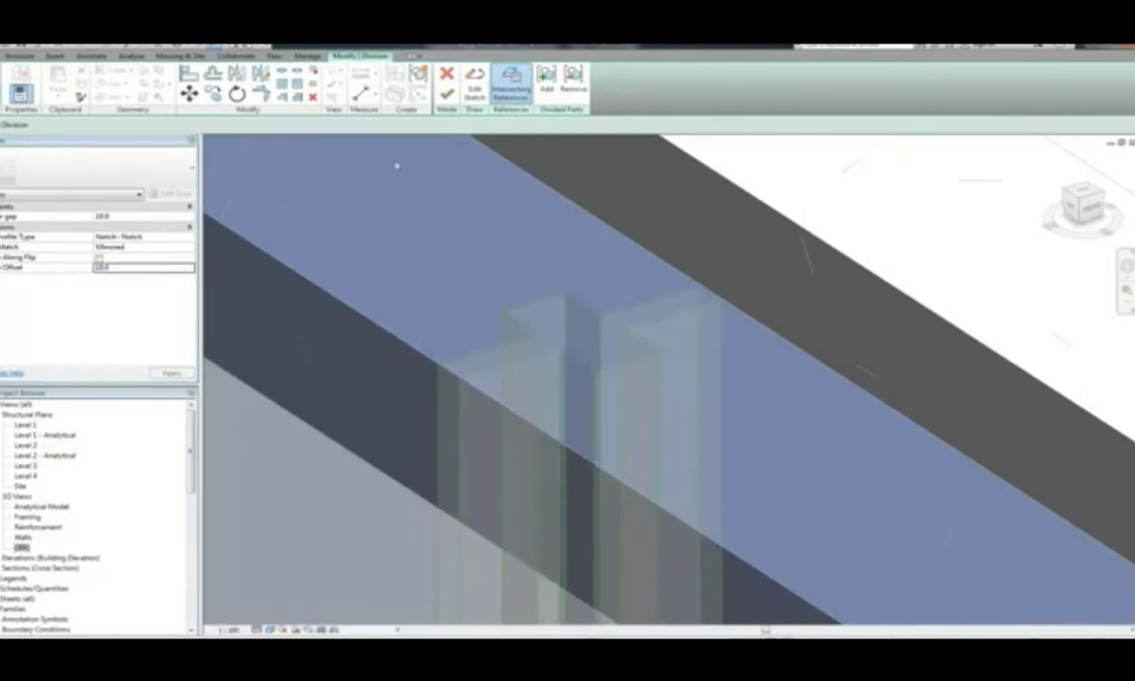
click(446, 94)
- Merge the two adjoining wall parts around the corner column into one part
scroll(523, 276, down, 10)
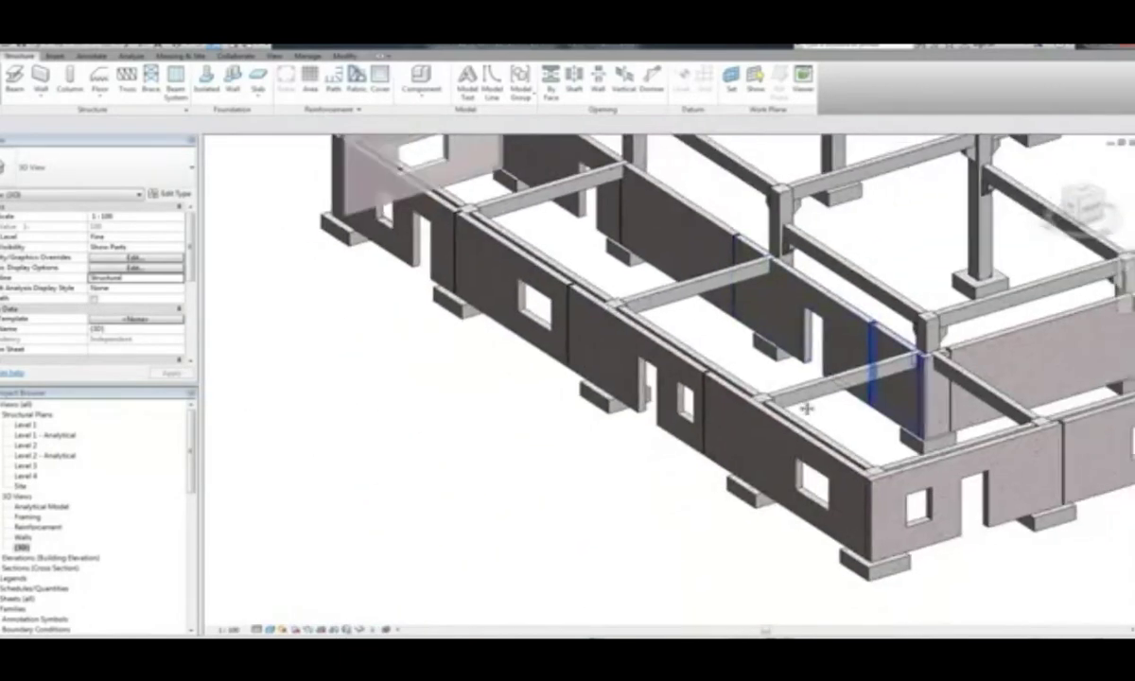
scroll(774, 421, up, 5)
scroll(774, 421, up, 2)
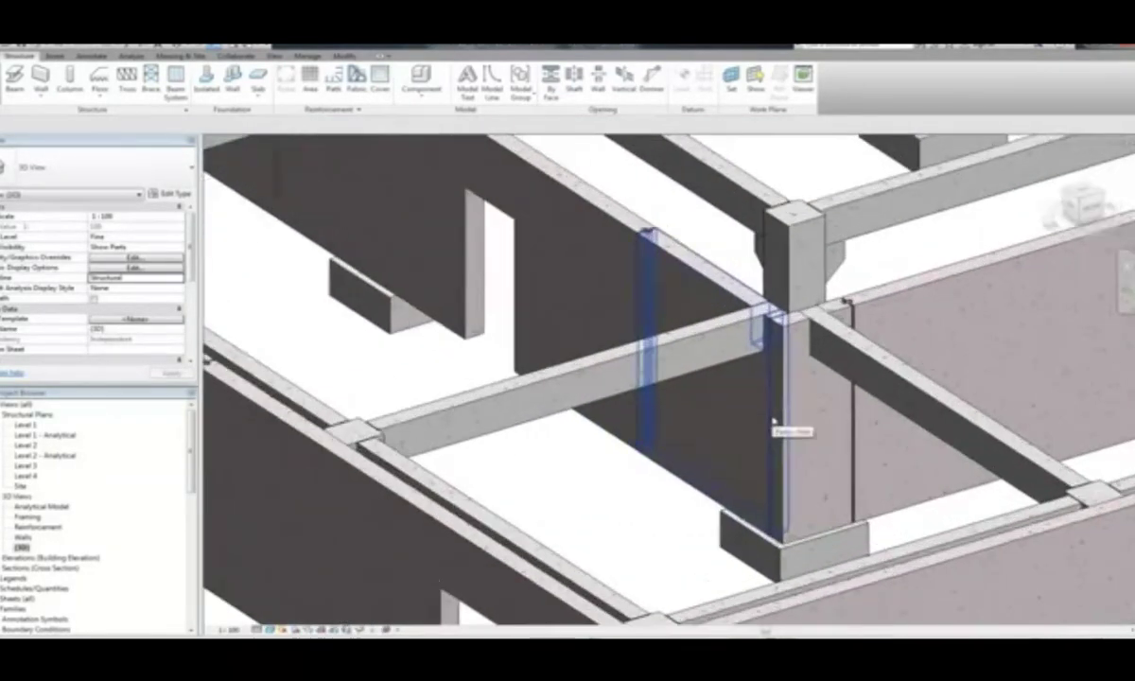
click(768, 420)
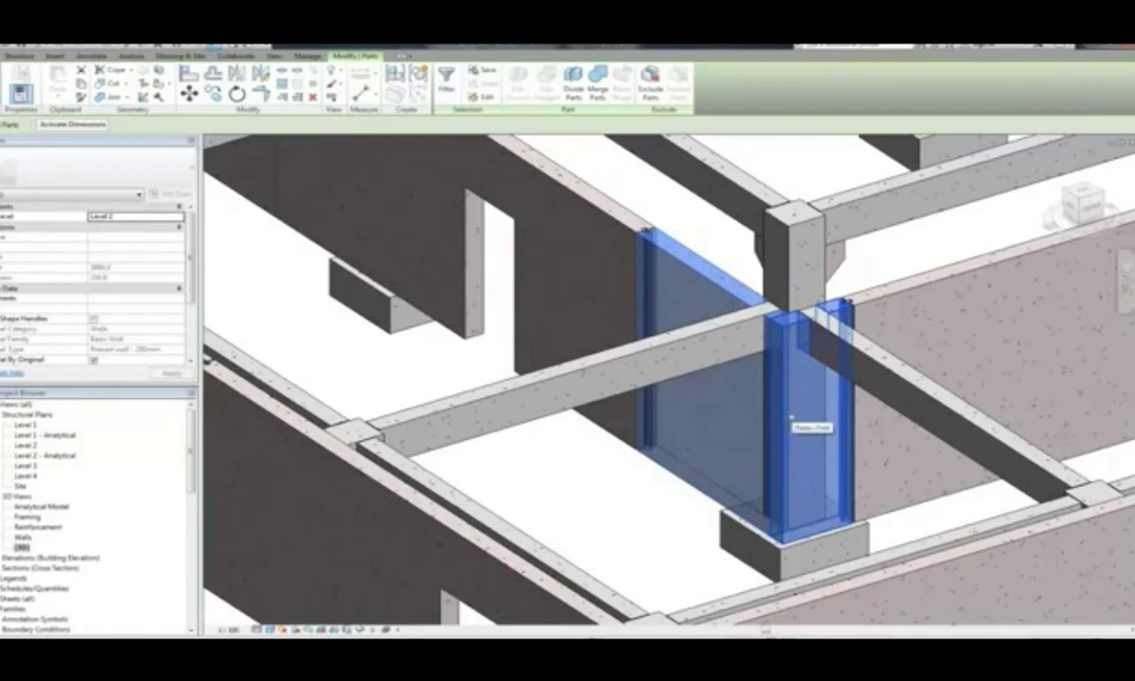
click(598, 85)
- Exclude the merged corner wall part from the model and restore it
click(666, 248)
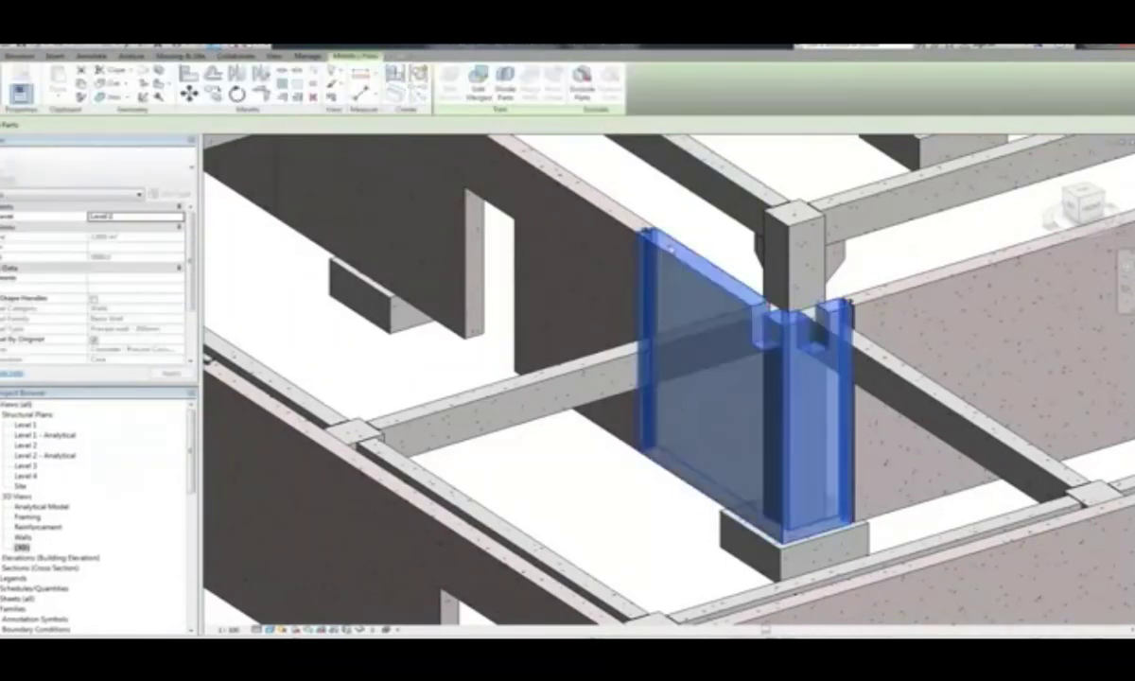
click(592, 94)
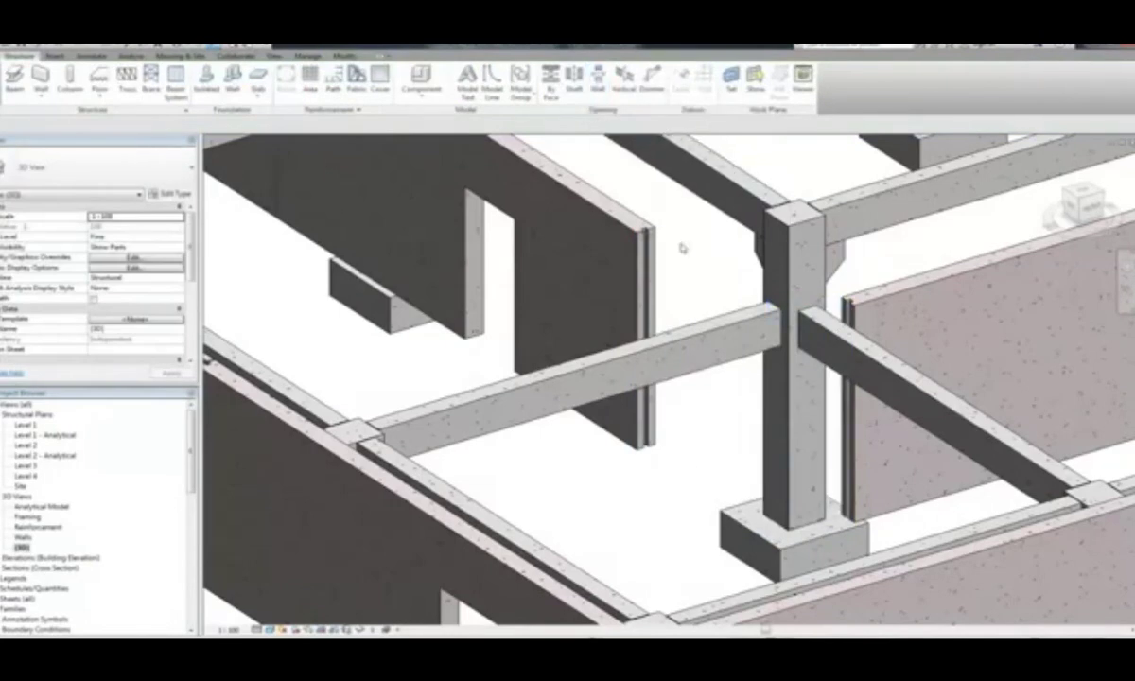
click(768, 317)
click(619, 94)
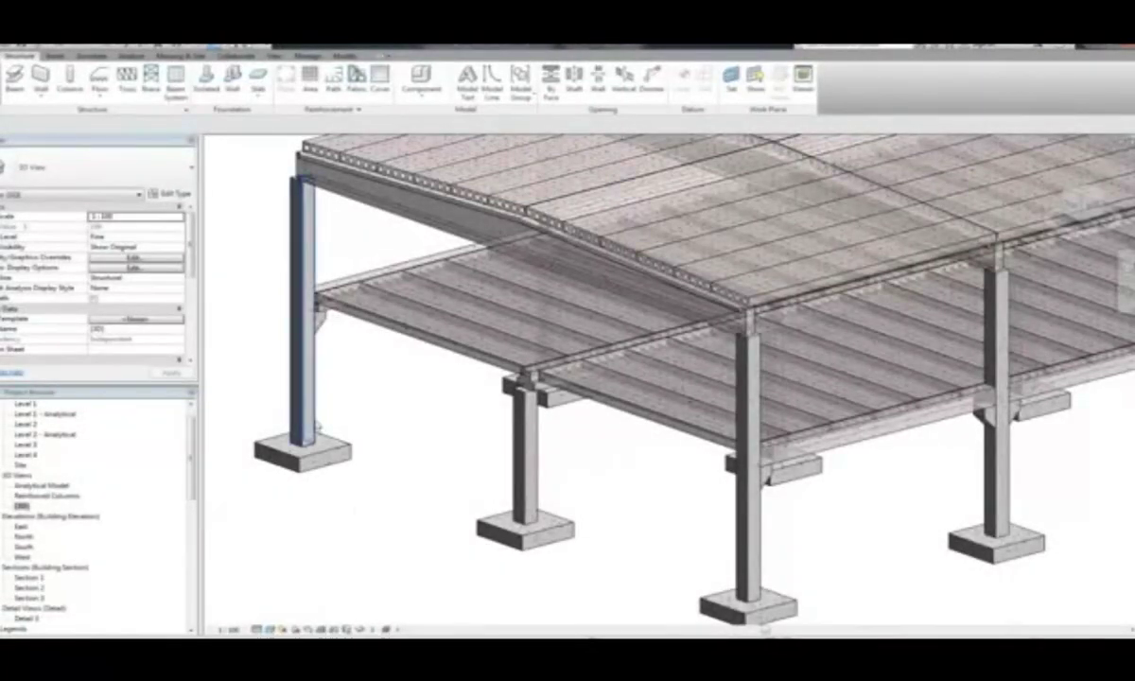
- Create parts from the two tall corner columns on the near end of the building
click(300, 400)
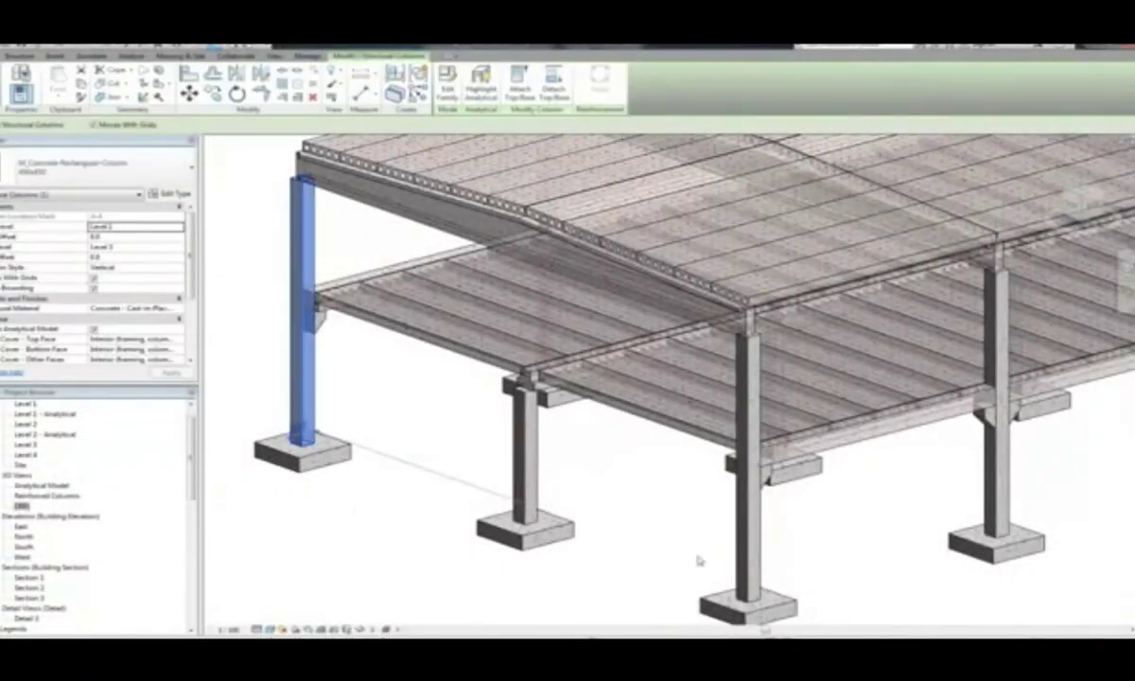
ctrl+click(744, 568)
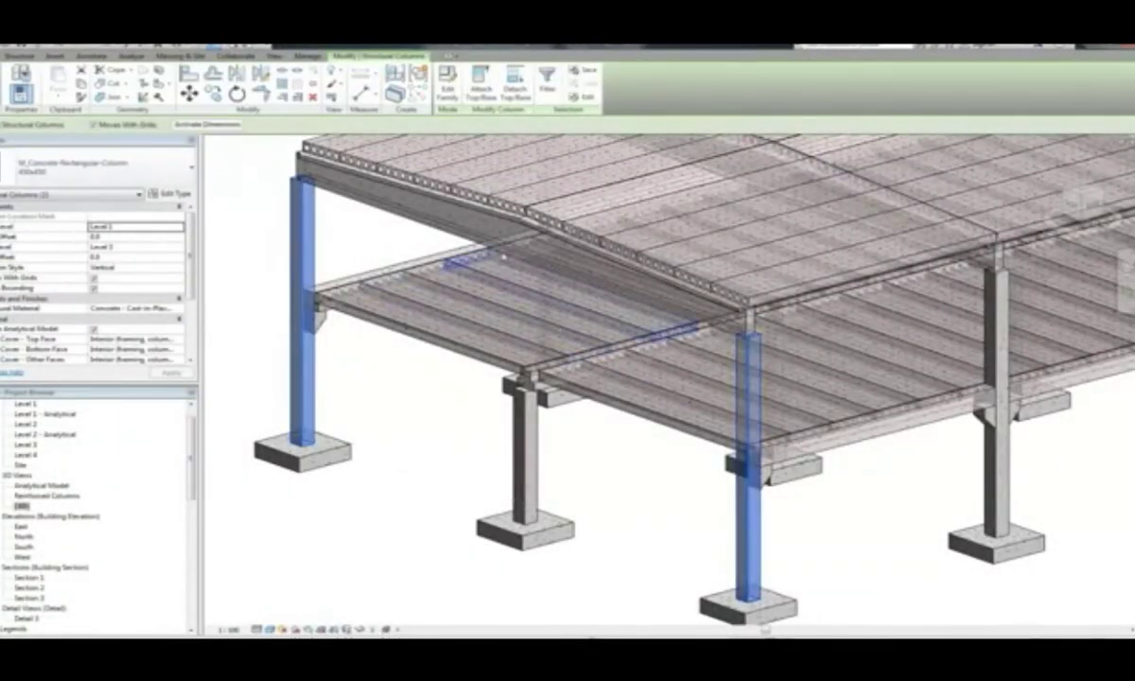
click(395, 92)
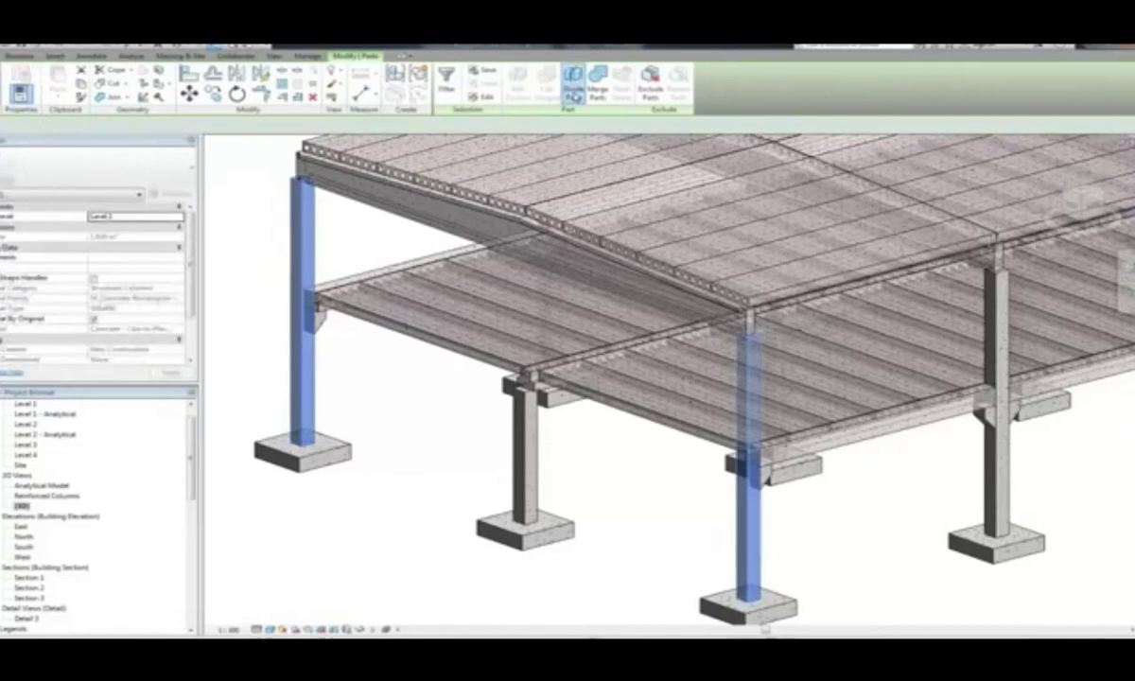
- Divide the two column parts at the Level 4 reference and select a resulting lower column part
click(570, 83)
click(511, 87)
click(525, 218)
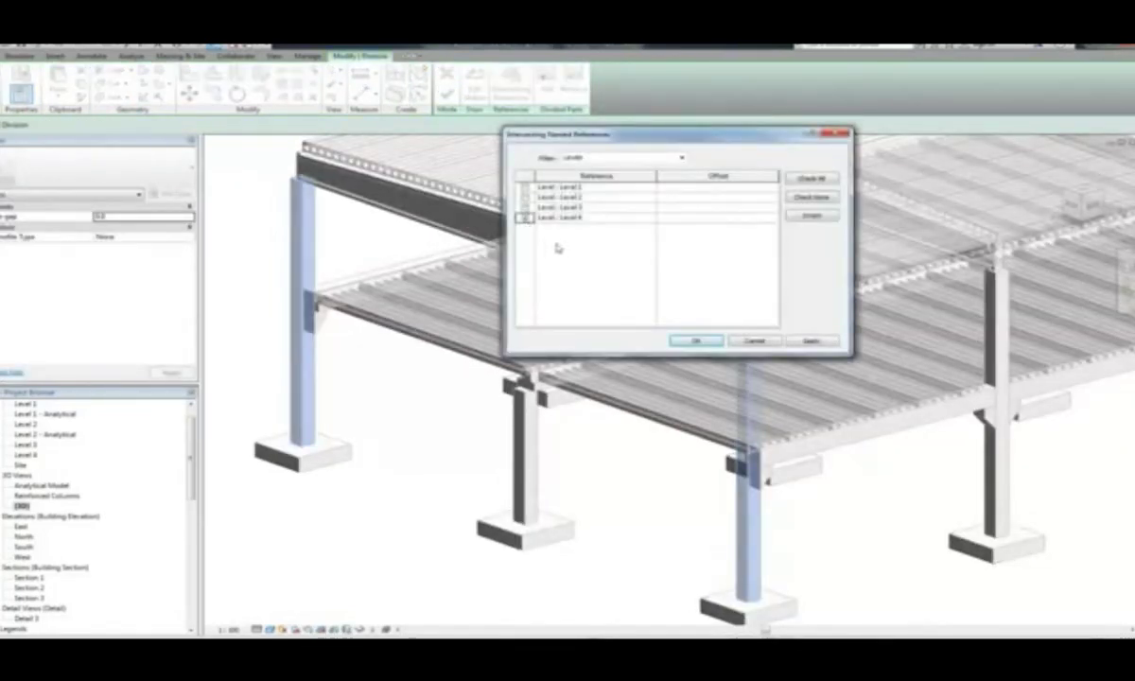
click(695, 341)
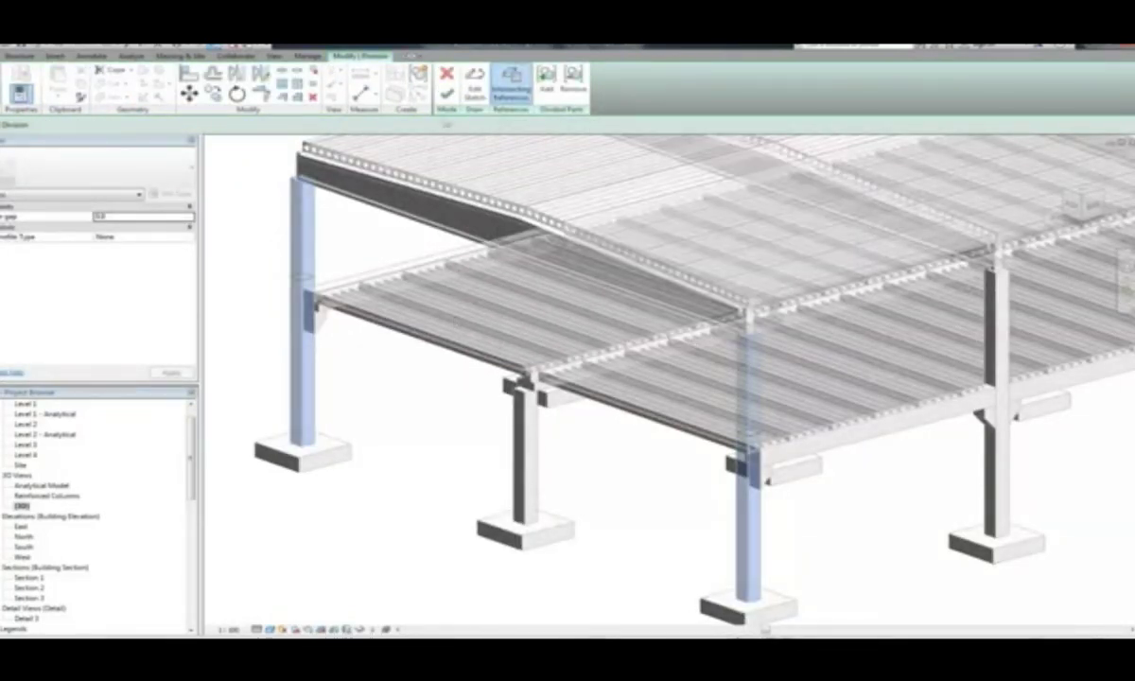
click(447, 92)
click(313, 386)
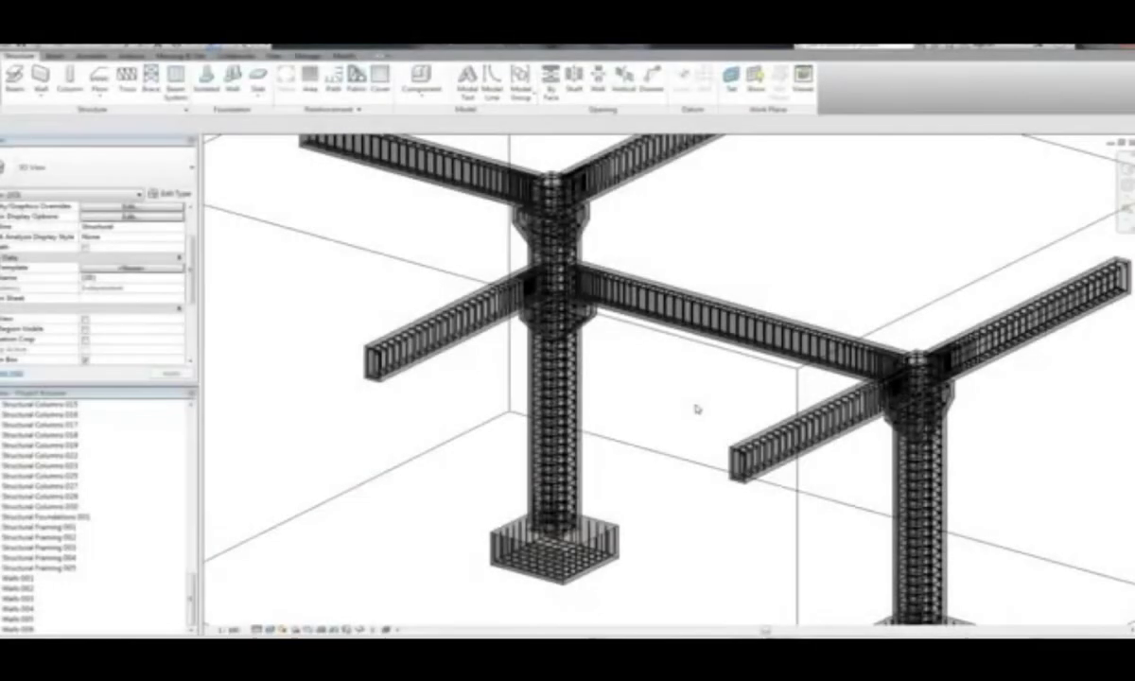
- Open the footing-supported column assembly for editing, select its origin at the column base, and cancel the edit
click(584, 452)
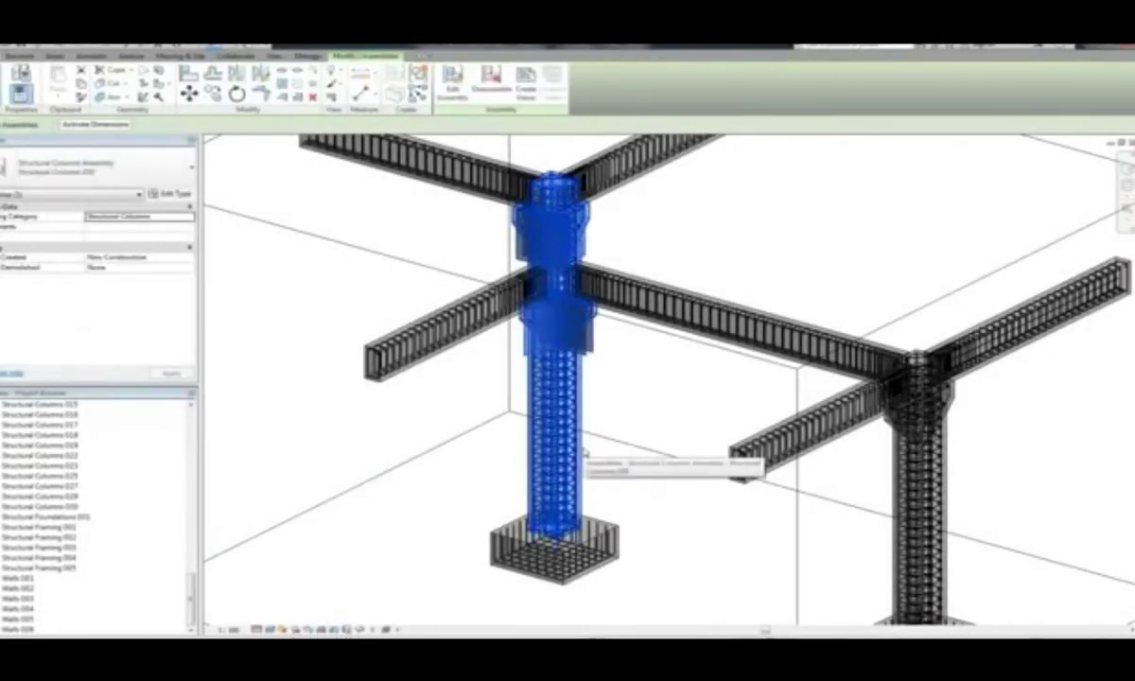
click(452, 83)
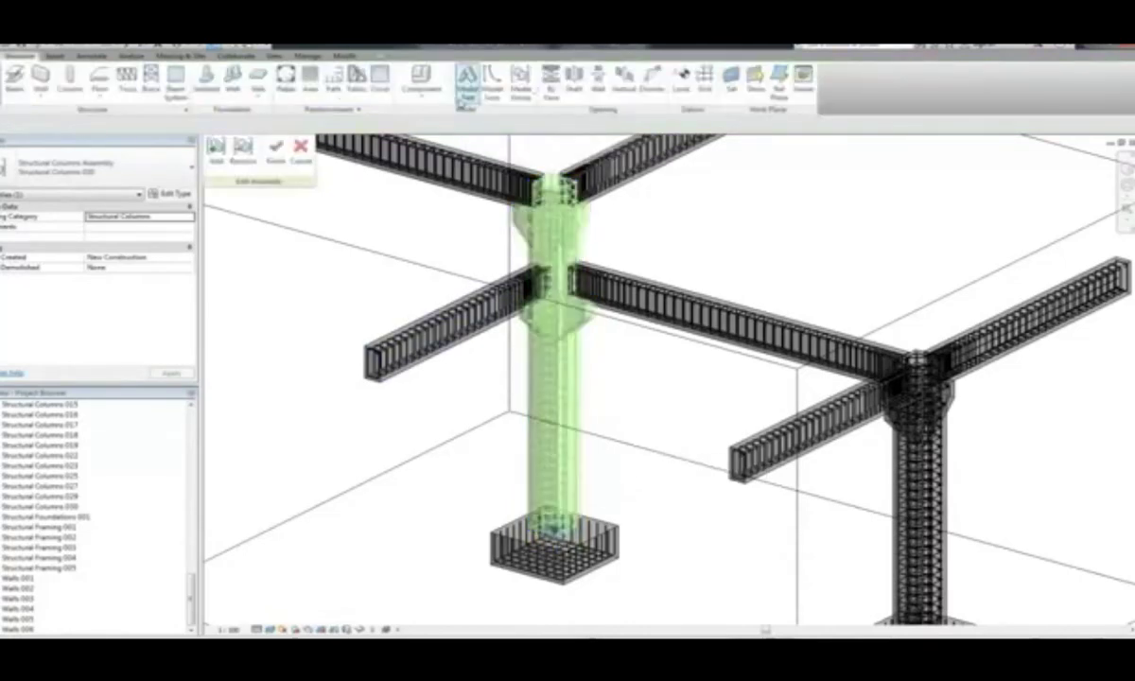
scroll(544, 530, up, 5)
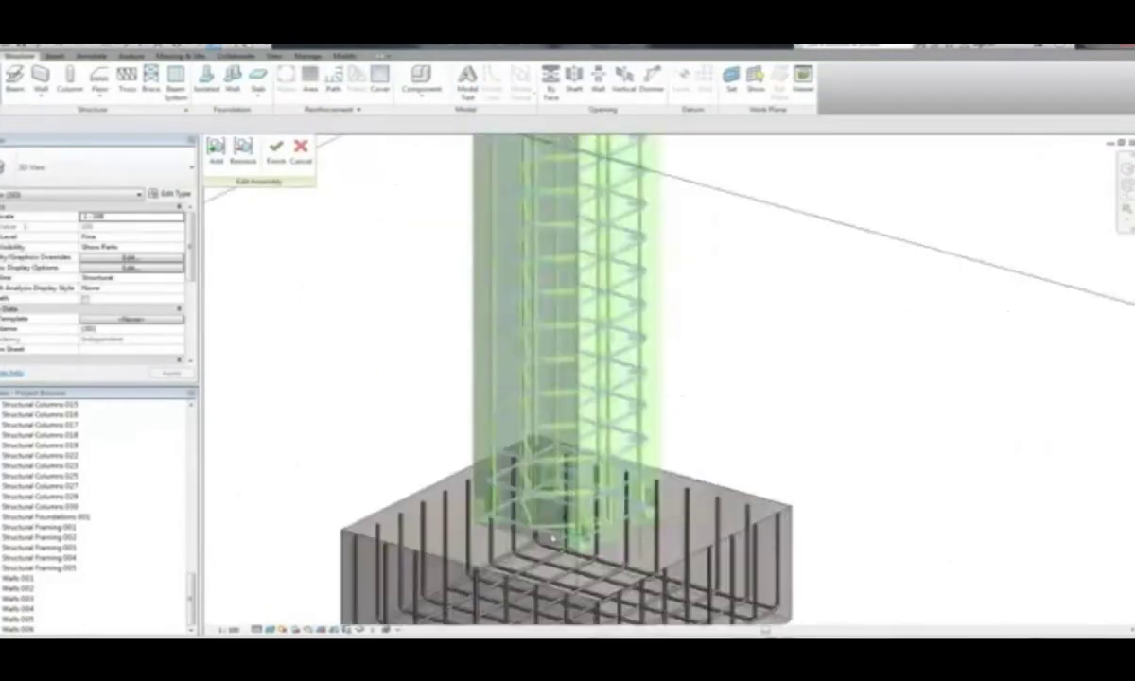
click(570, 499)
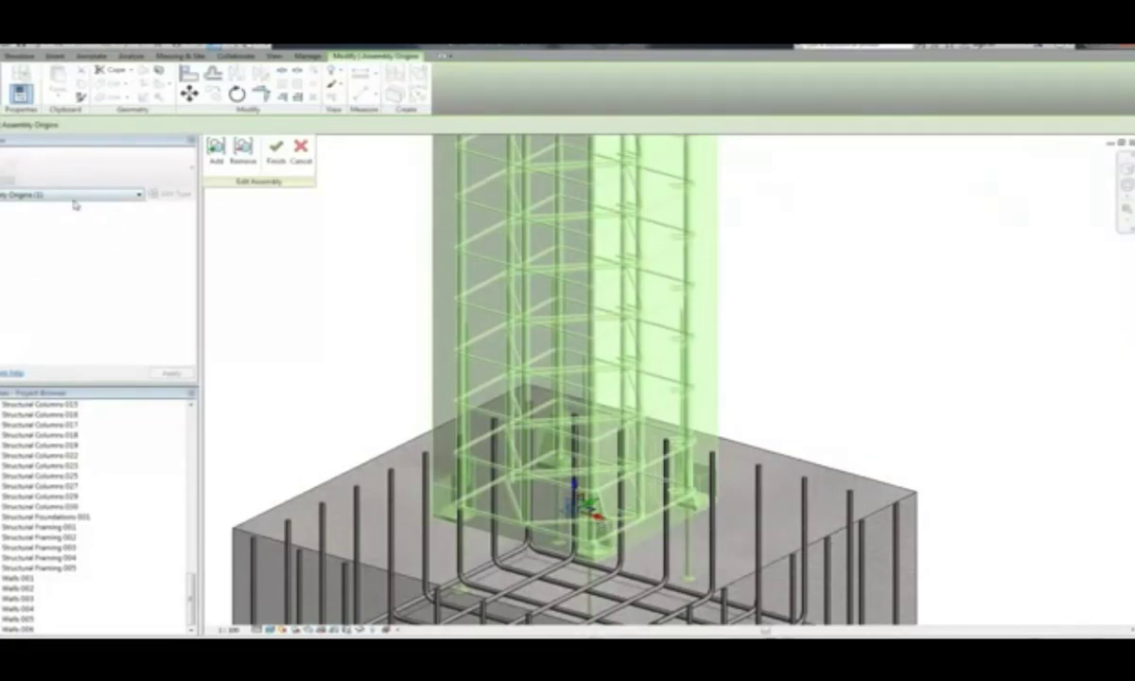
click(202, 244)
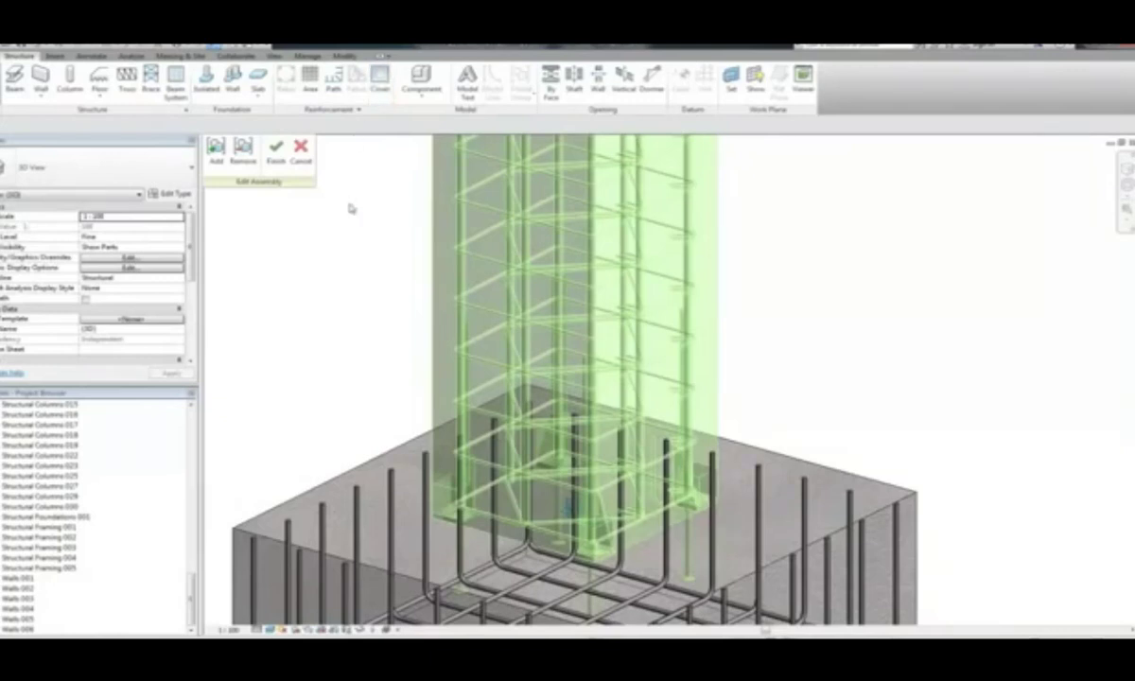
click(301, 151)
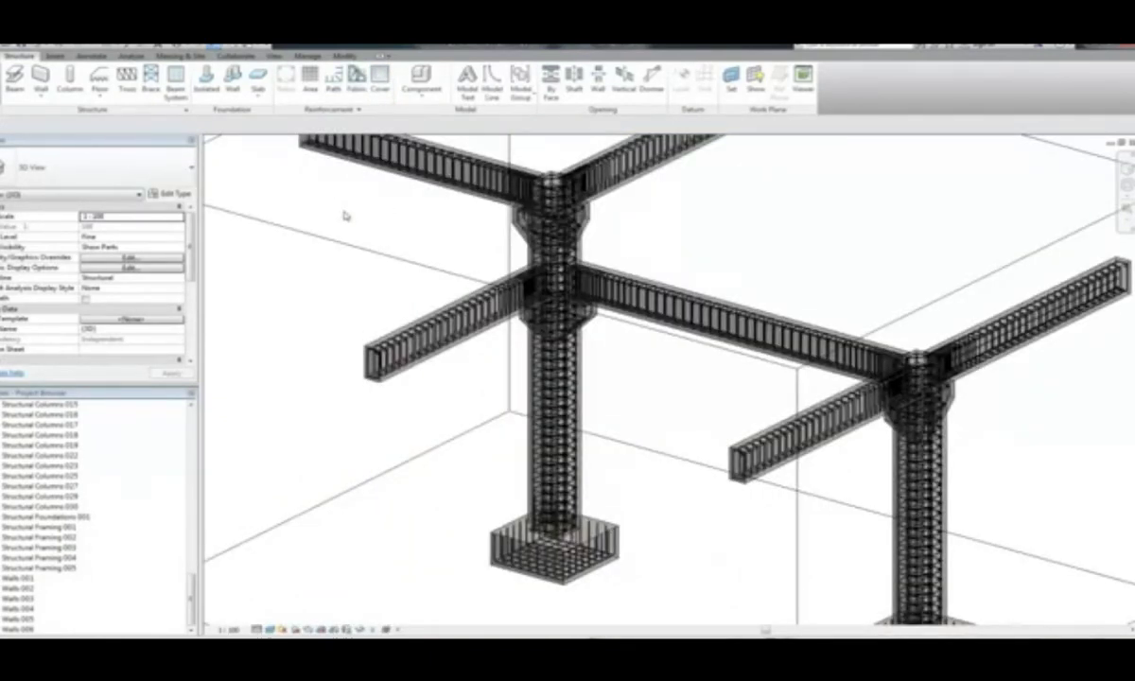
- Create all assembly views for Structural Columns 030 at 1:20 scale, including a part list, material takeoff and A1 metric sheet
click(57, 507)
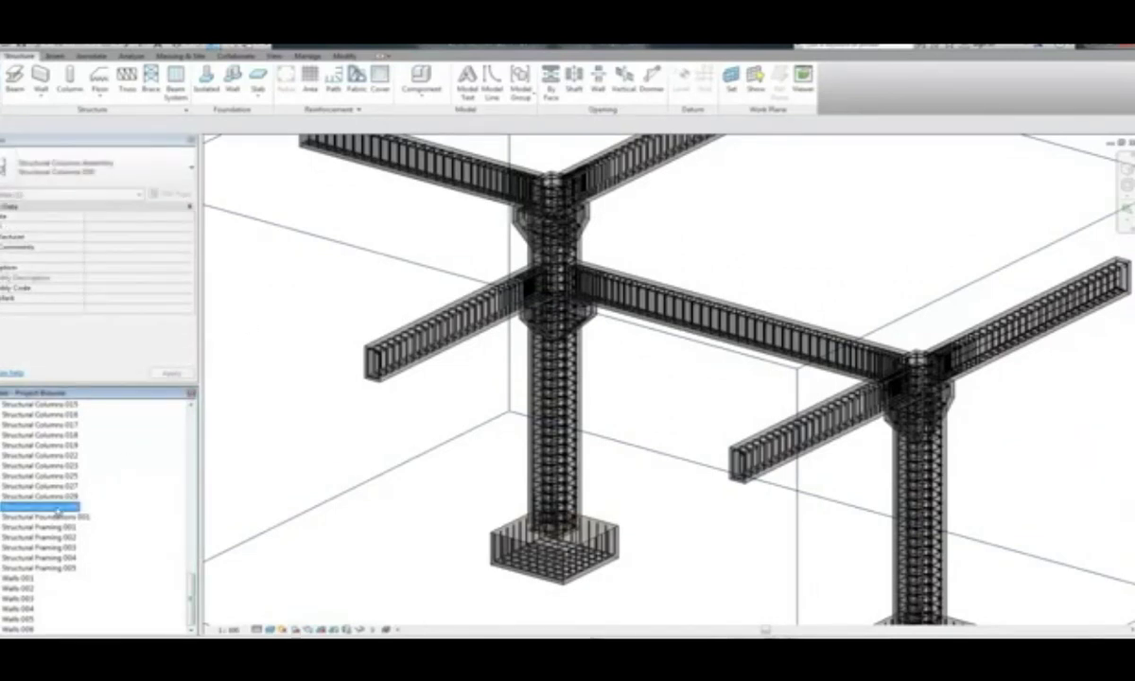
right_click(57, 509)
click(101, 518)
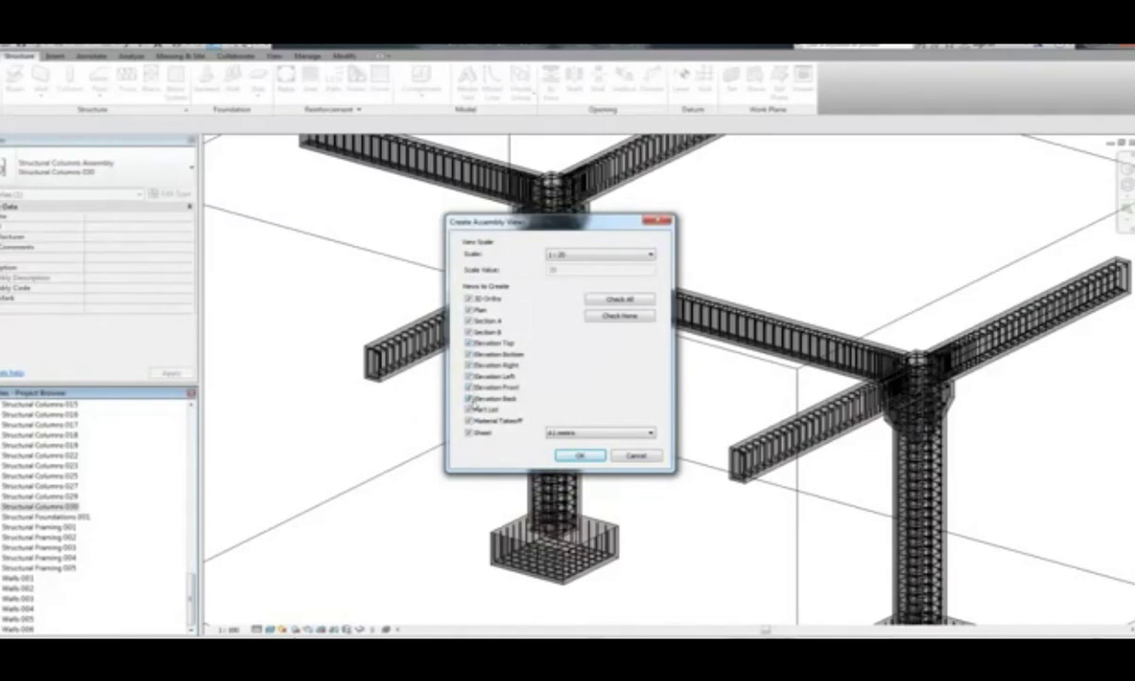
click(591, 459)
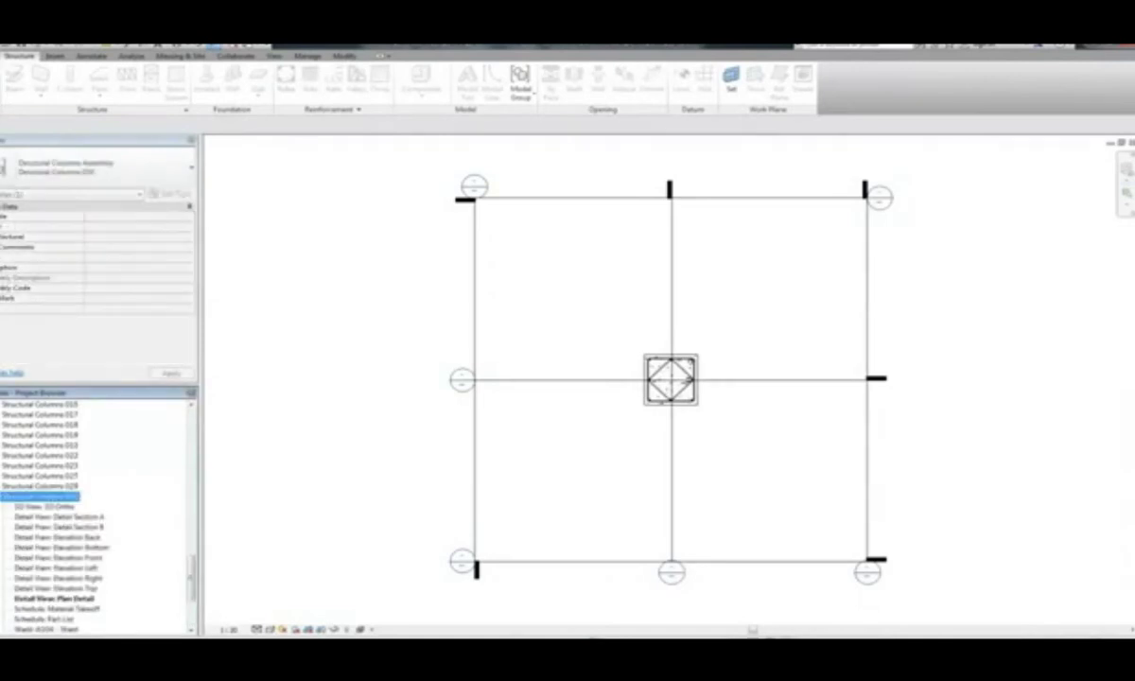
- Open Detail Section A of the column assembly and rotate its crop region by 90 degrees
double_click(63, 517)
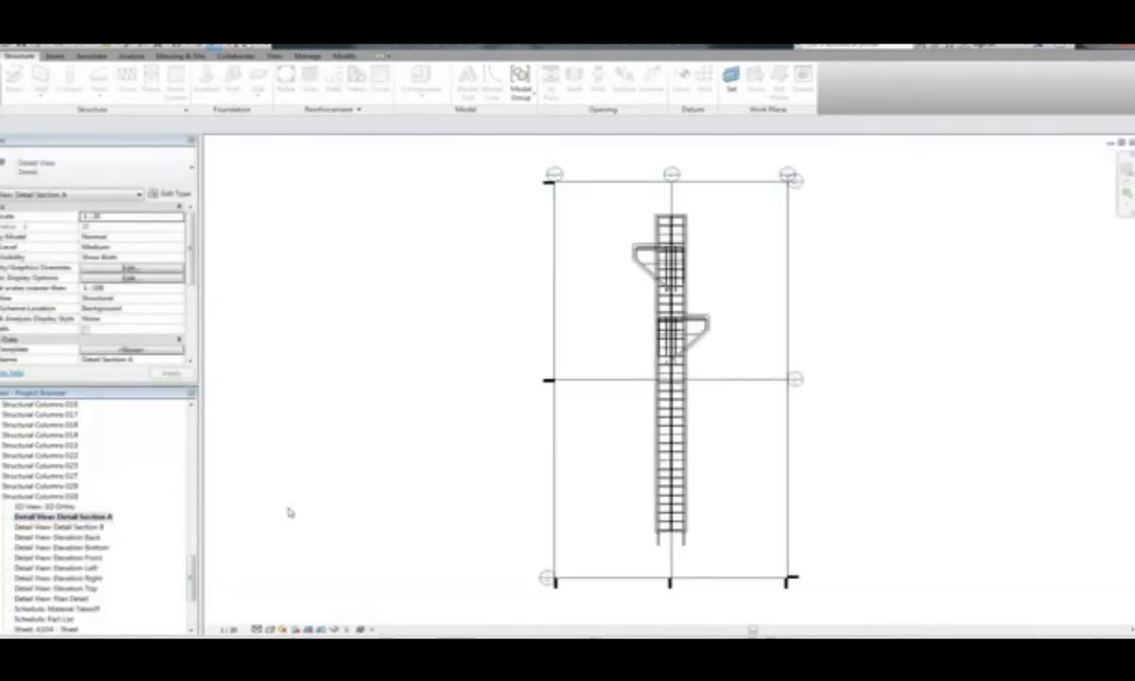
click(555, 473)
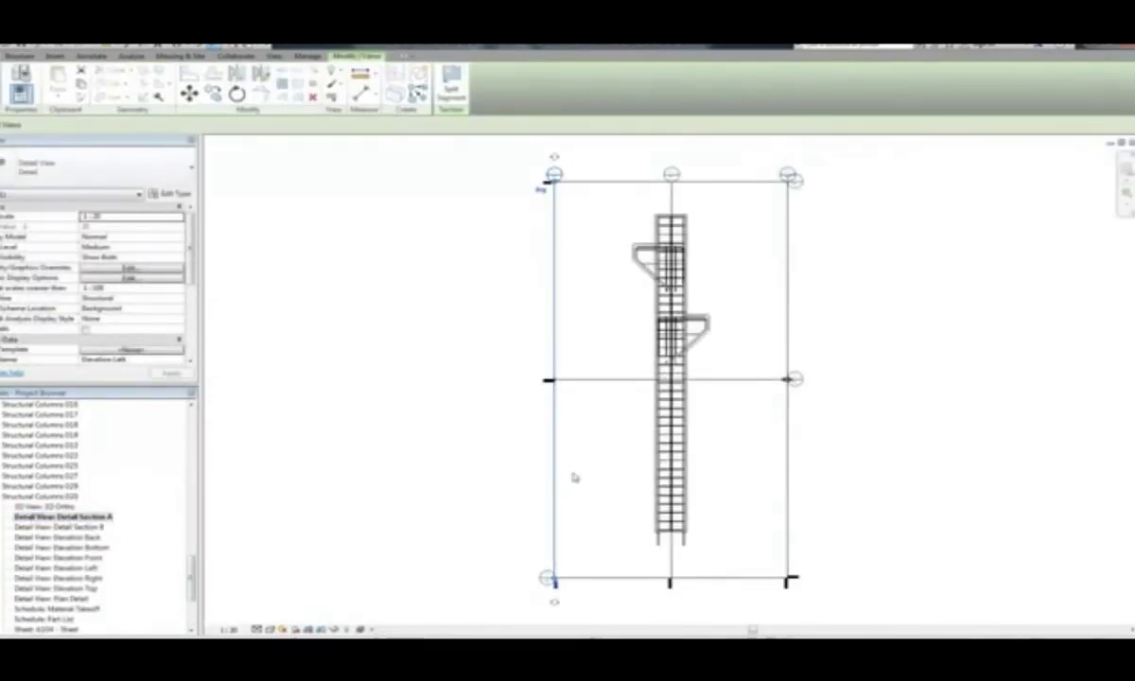
click(219, 294)
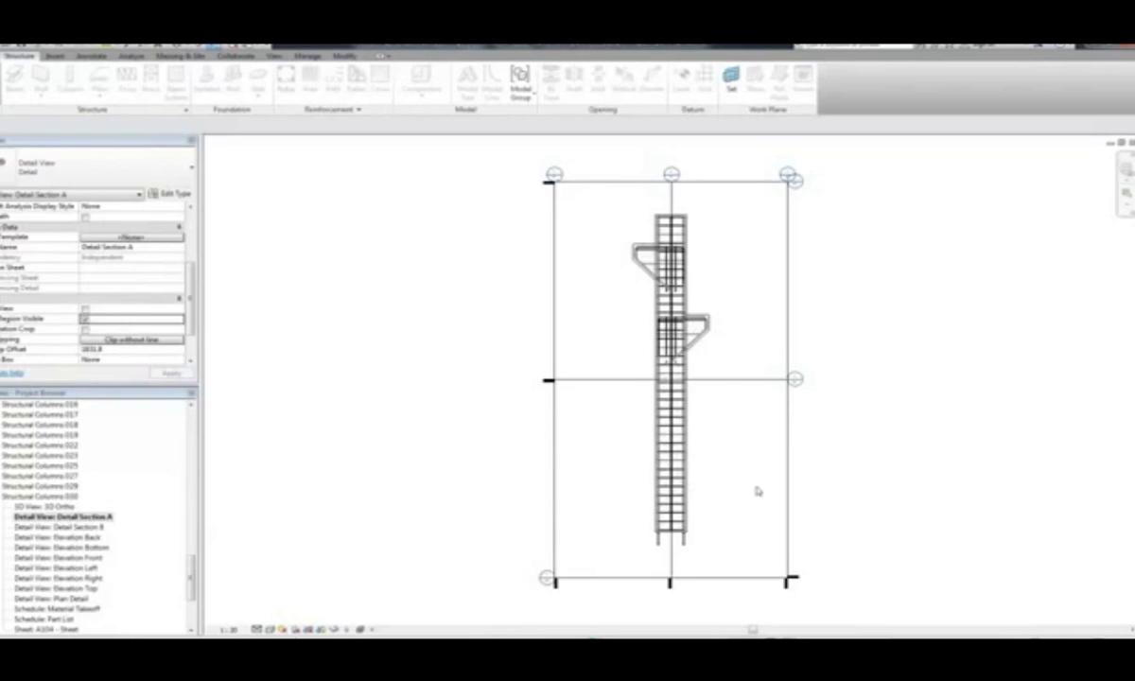
click(790, 489)
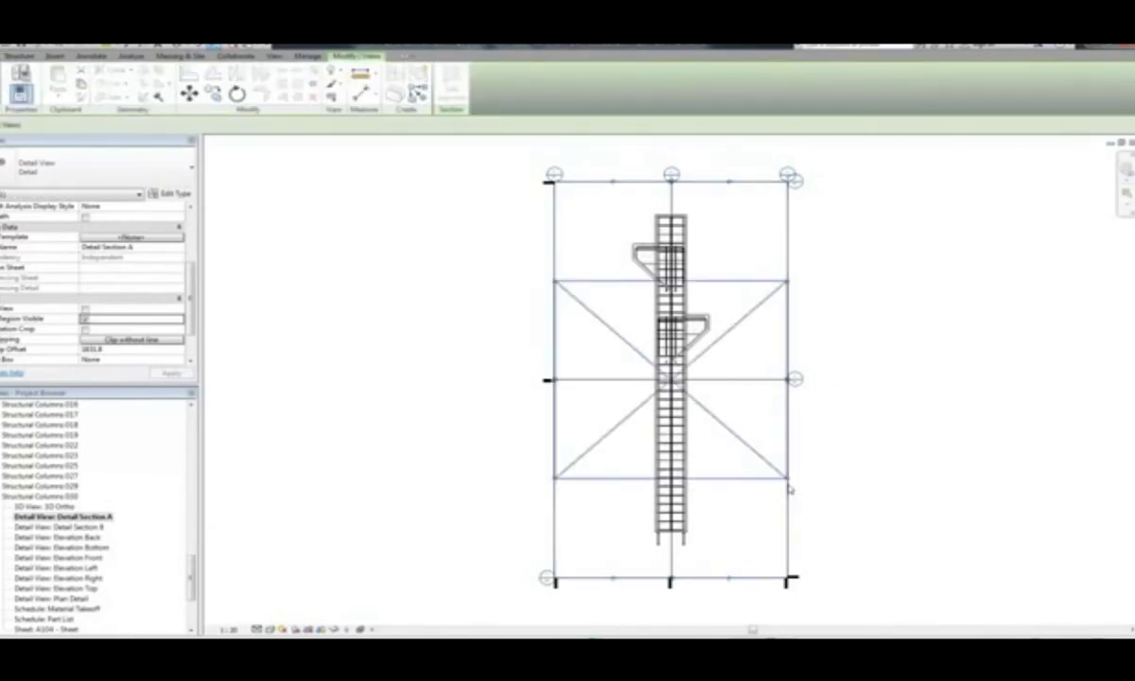
click(236, 93)
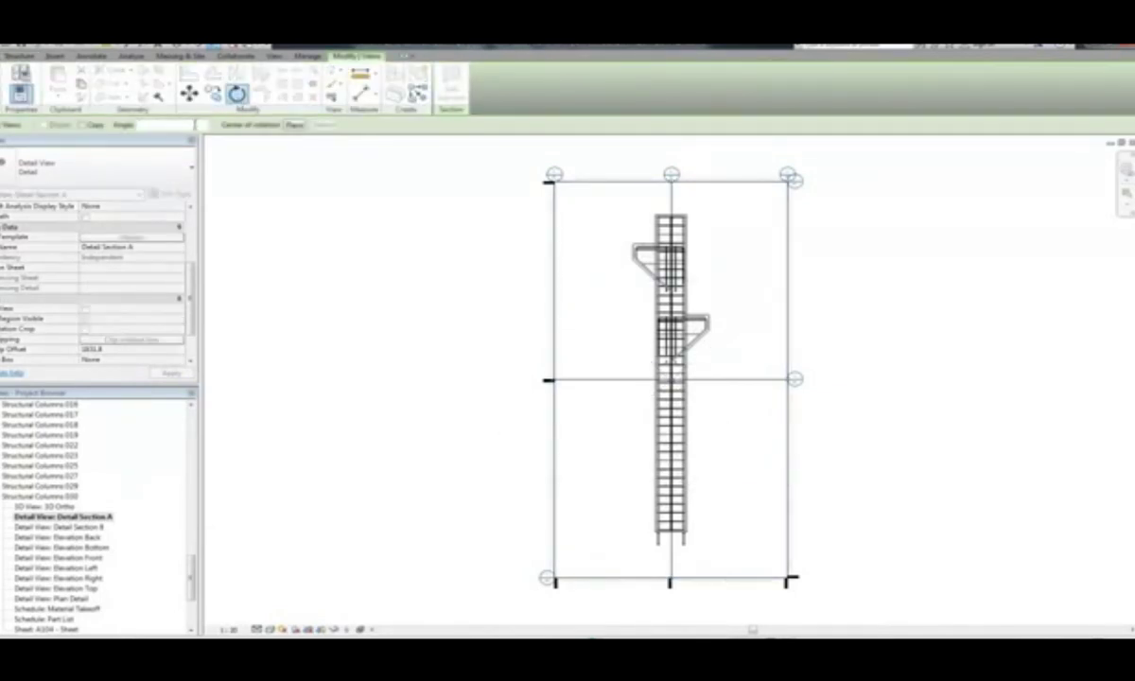
text(90)
key(Return)
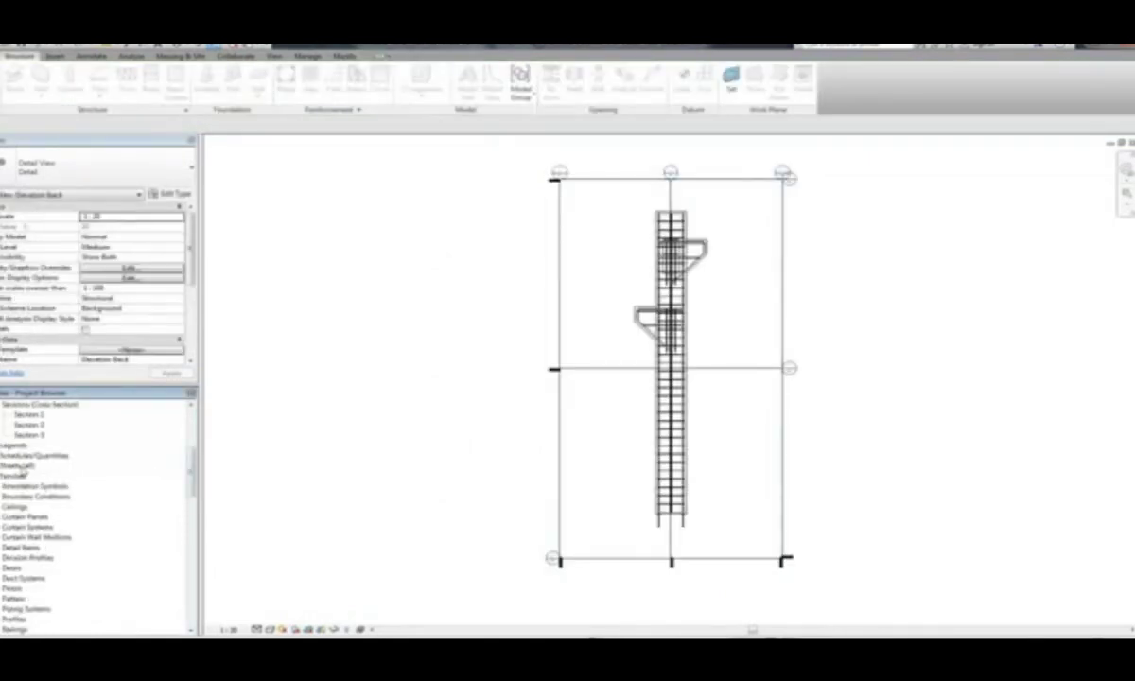
- Create a new sheet with the A1 metric title block and place a column assembly view on it
right_click(21, 466)
click(52, 475)
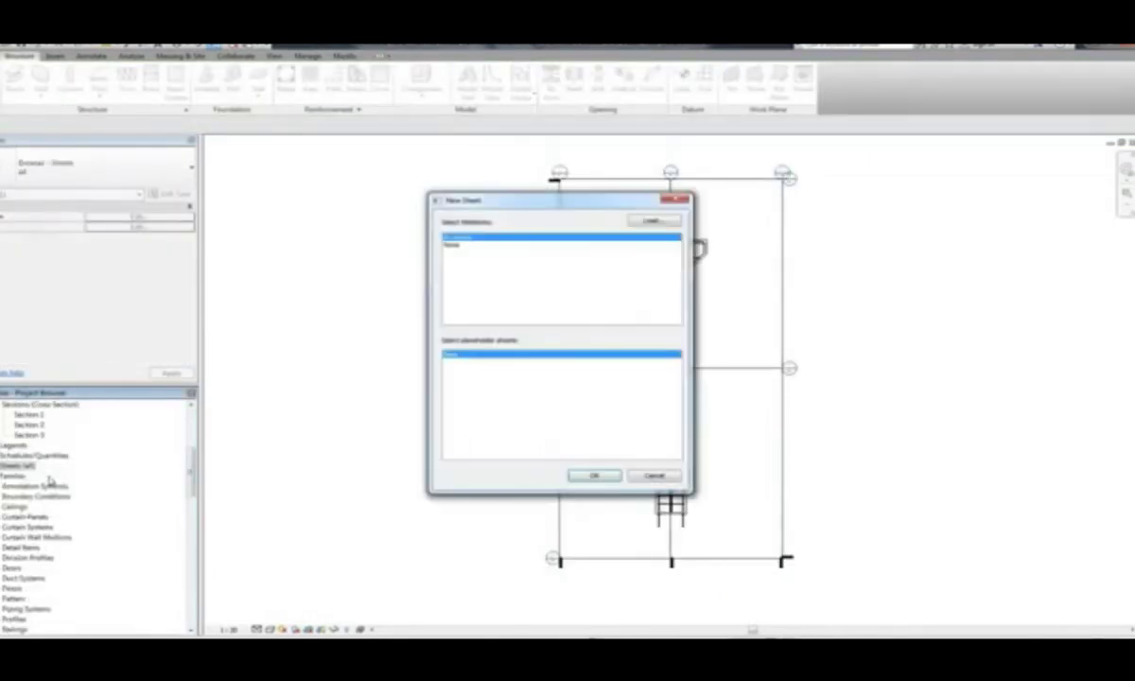
click(585, 476)
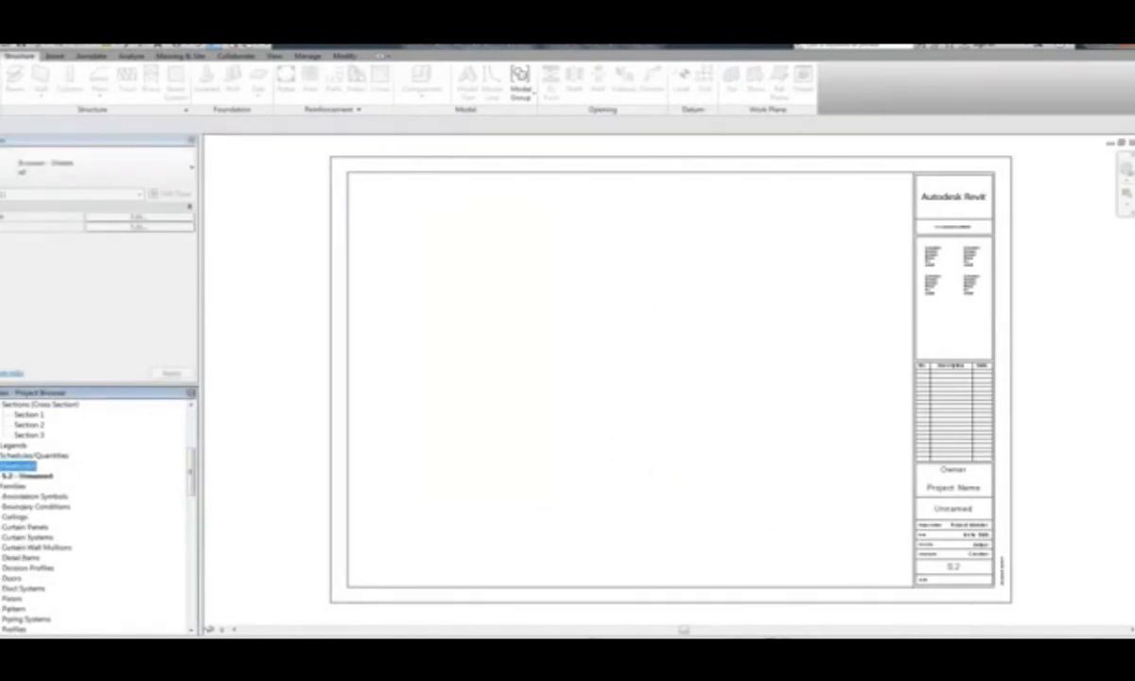
drag(192, 470, 132, 571)
click(58, 537)
drag(59, 536, 493, 336)
click(463, 335)
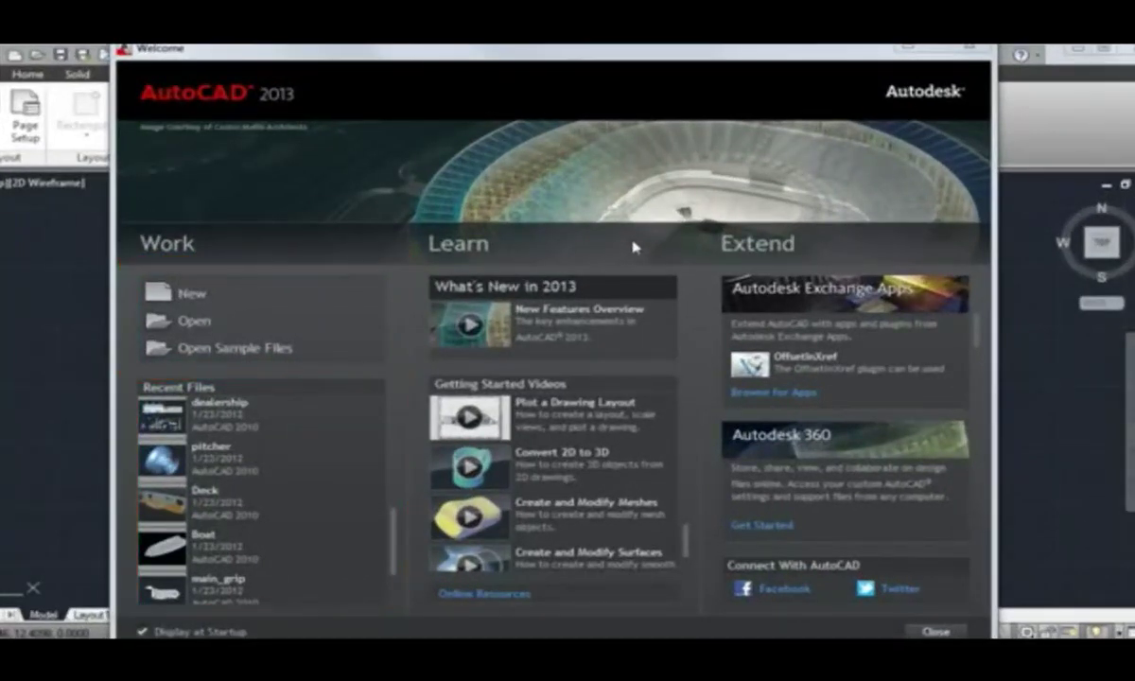
- Switch to AutoCAD, browse for Exchange apps from the Welcome window, and open the online options with shaver_body.dwg open
click(756, 391)
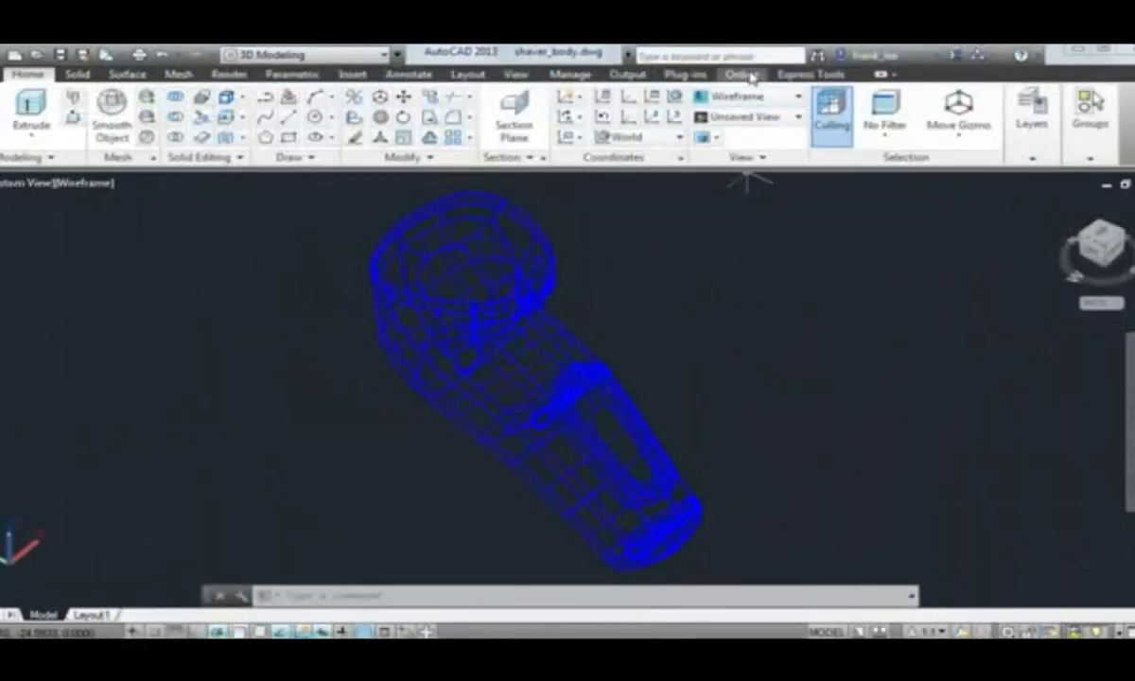
click(743, 75)
click(36, 133)
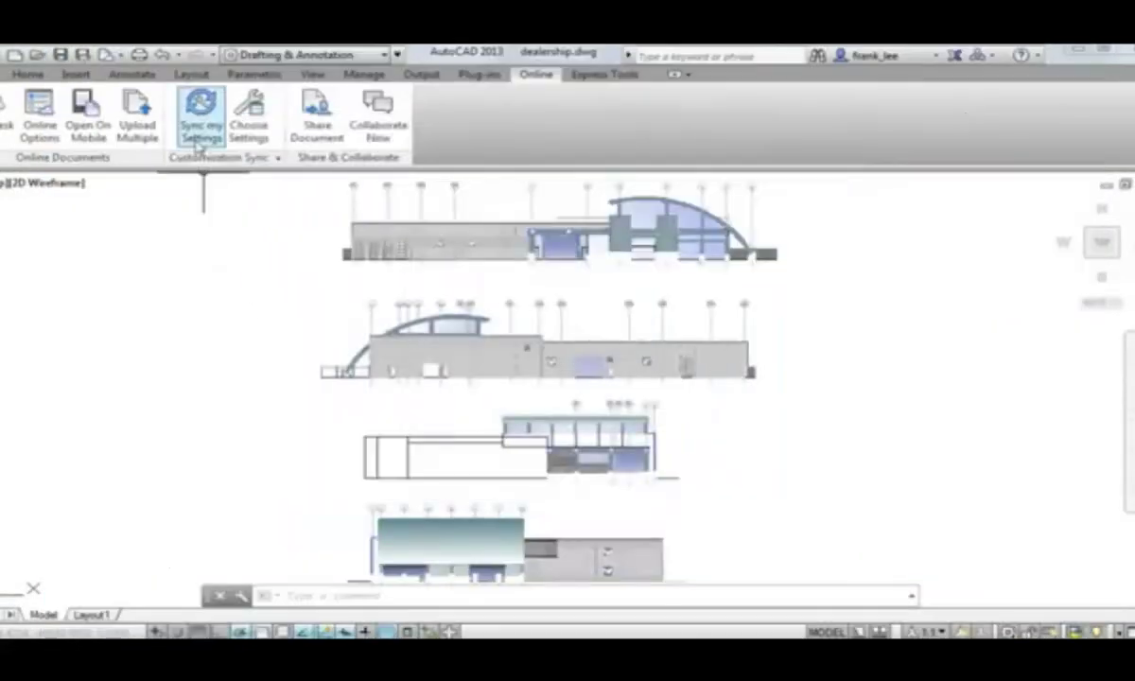
- Enable customization sync from dealership.dwg and start syncing the settings now
click(199, 131)
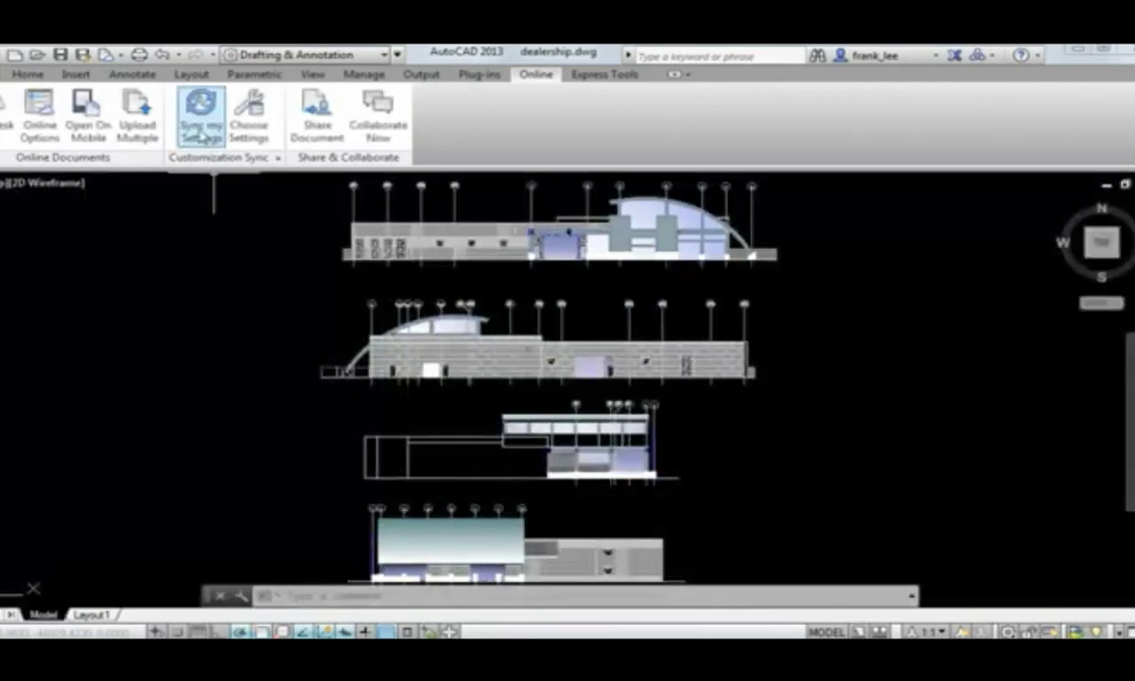
click(200, 131)
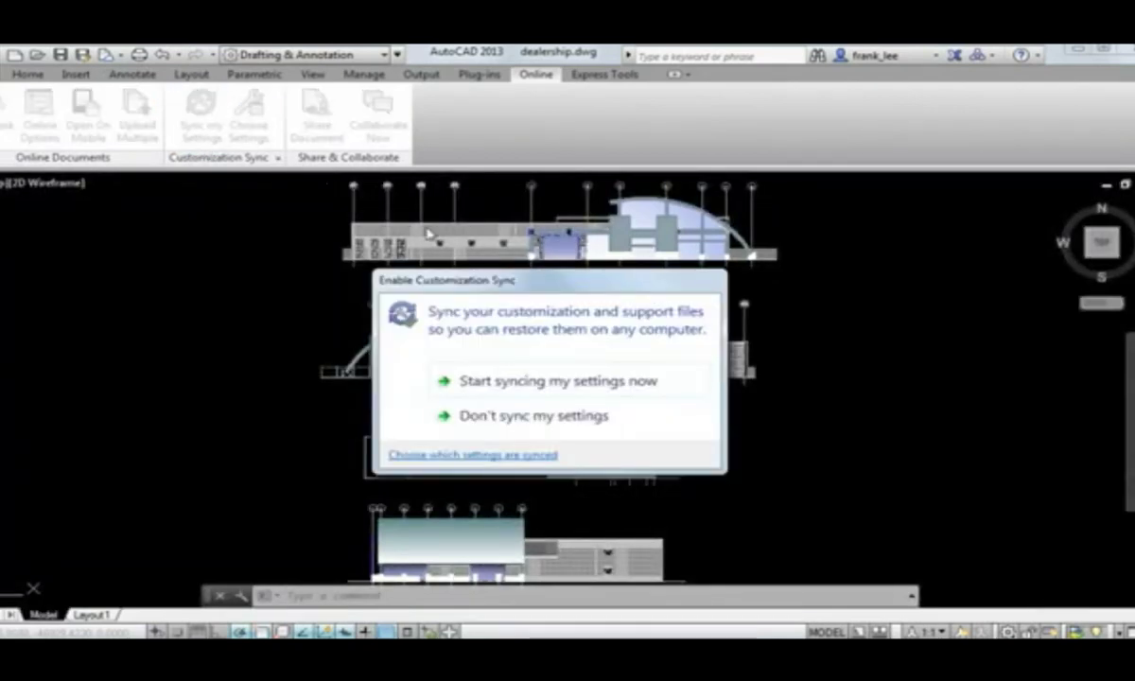
click(553, 385)
click(559, 440)
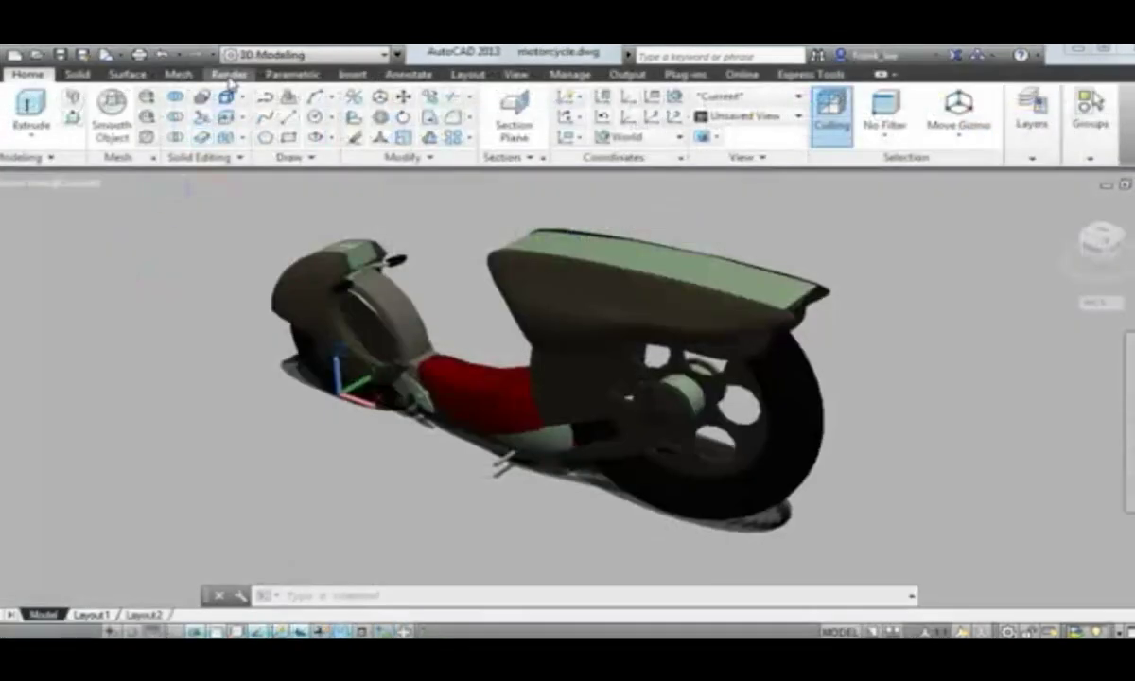
- Open the rendering commands for the motorcycle model
click(228, 74)
click(1022, 113)
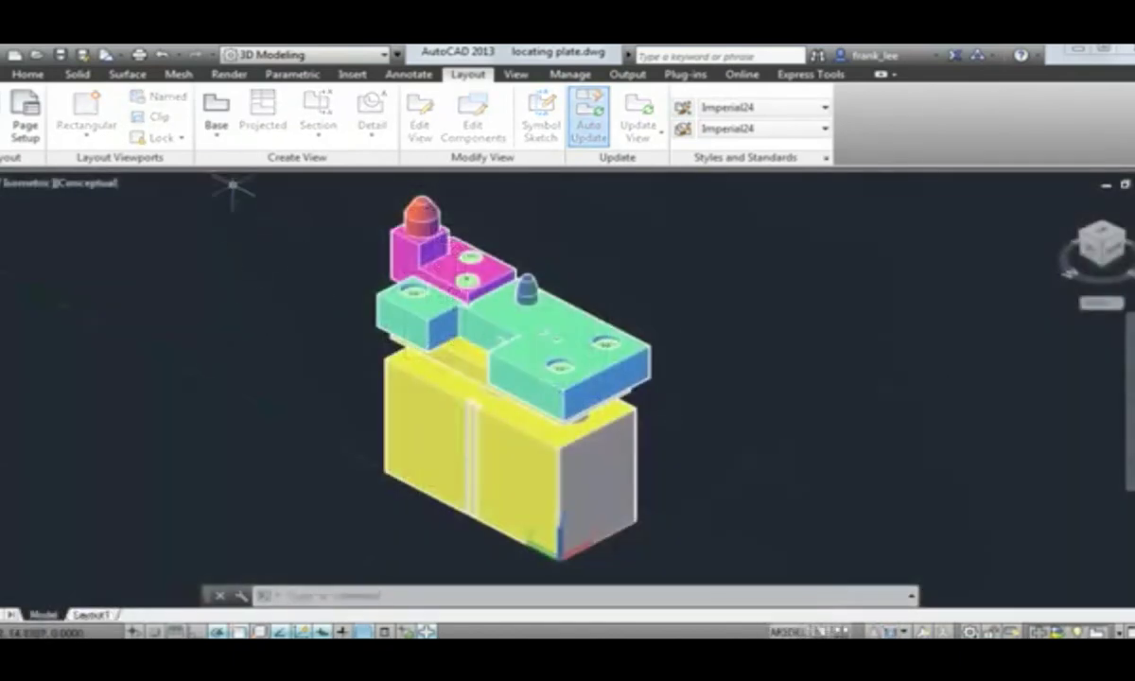
- Start a base view from the model-space parts above the yellow block of the locating plate, using a new layout named Section Views
click(215, 134)
click(256, 168)
click(313, 181)
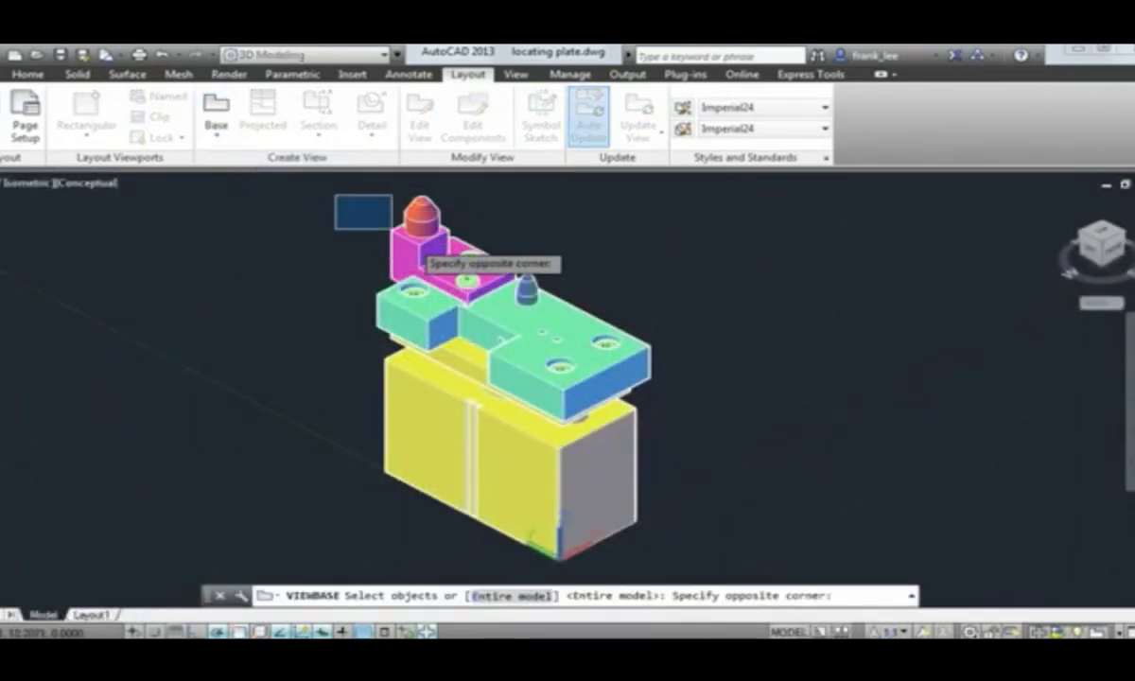
click(650, 411)
key(Return)
text(Section Views)
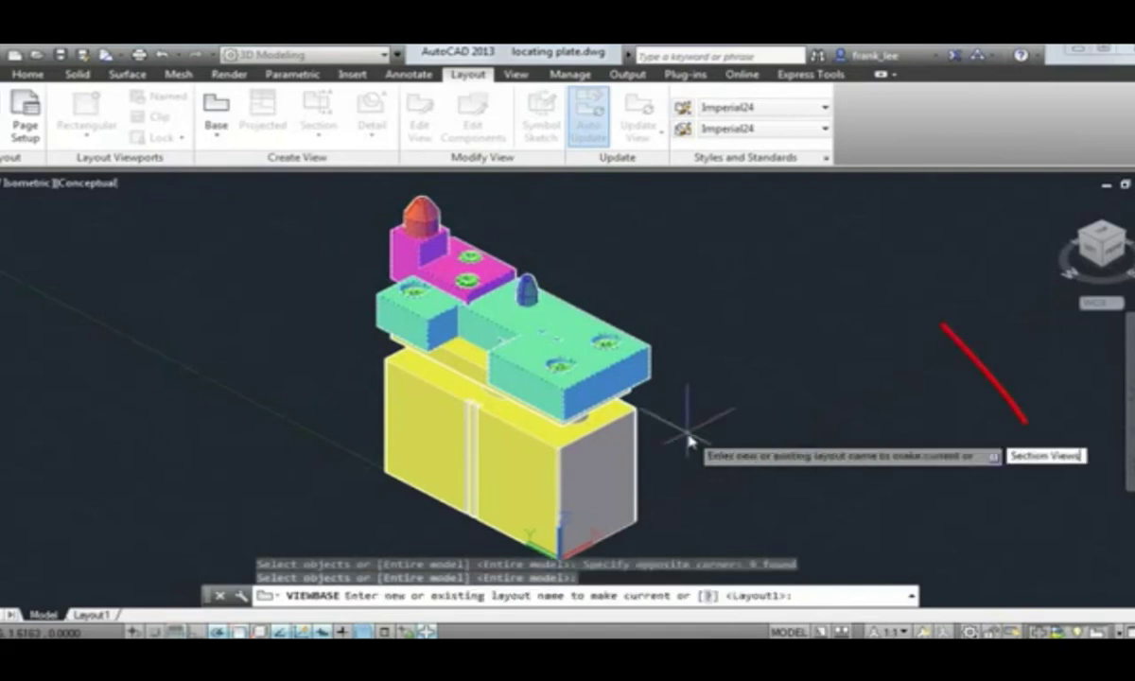
key(Return)
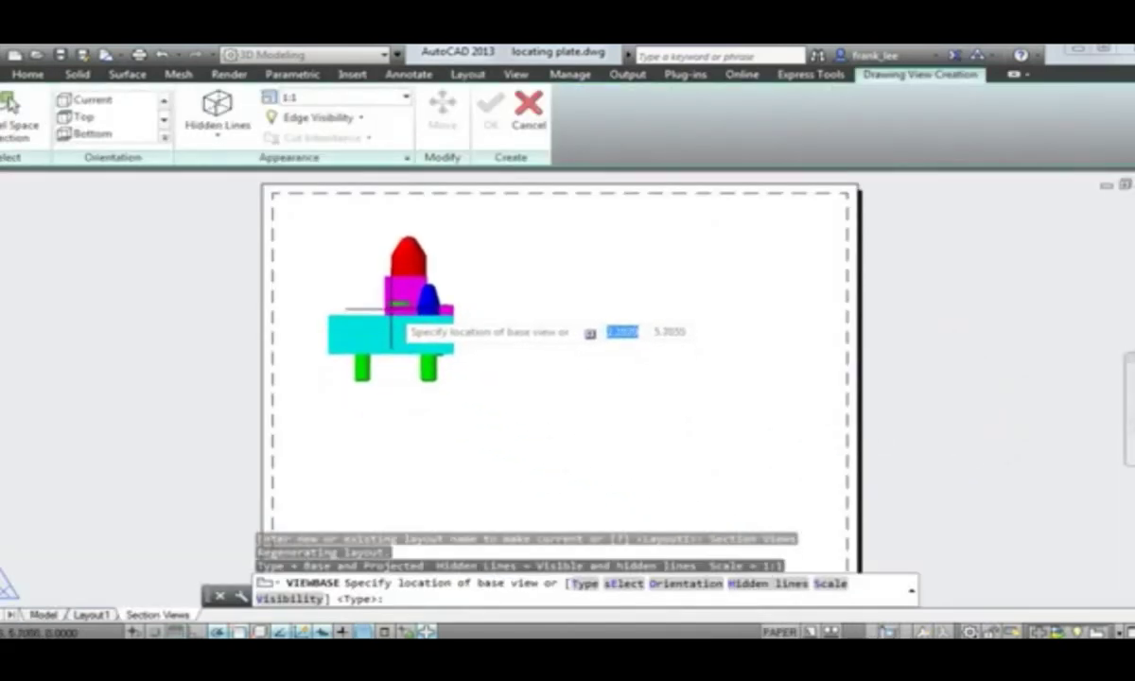
- Place the locating plate's base view in the sheet's upper-left area with top orientation at 1:2 scale
click(389, 308)
click(435, 370)
click(437, 372)
key(Return)
key(Return)
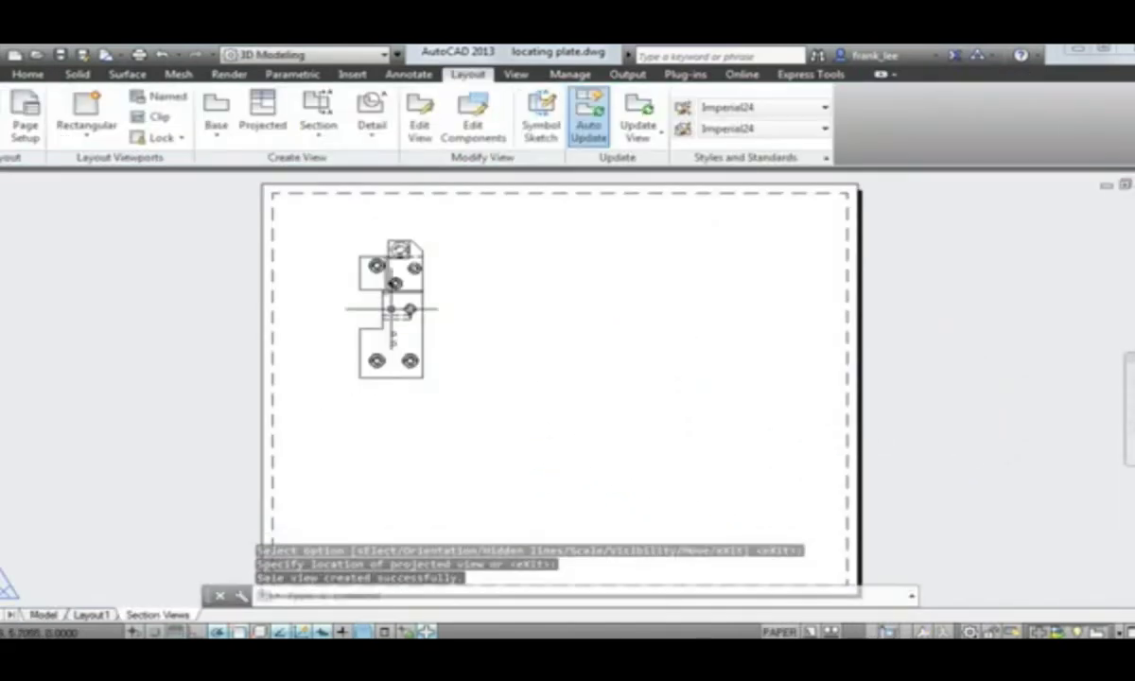
- Create offset section view A-A from the base view, cutting lengthwise through its holes, and place it beside the base view
scroll(490, 189, up, 3)
click(317, 140)
click(317, 215)
click(333, 279)
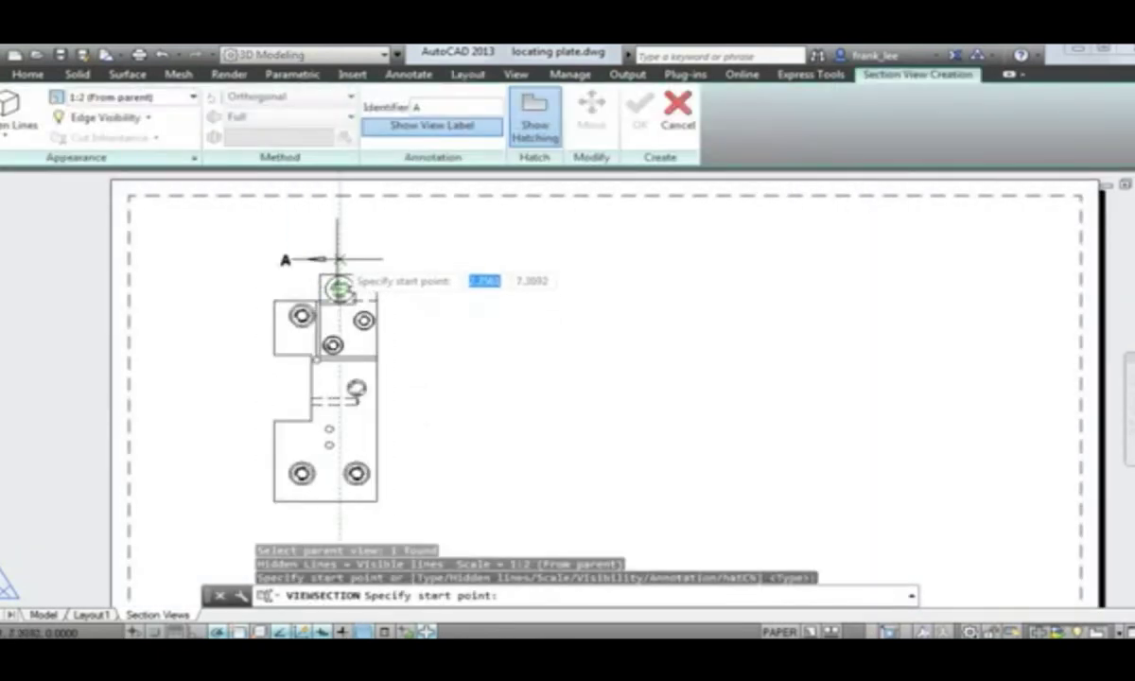
click(340, 249)
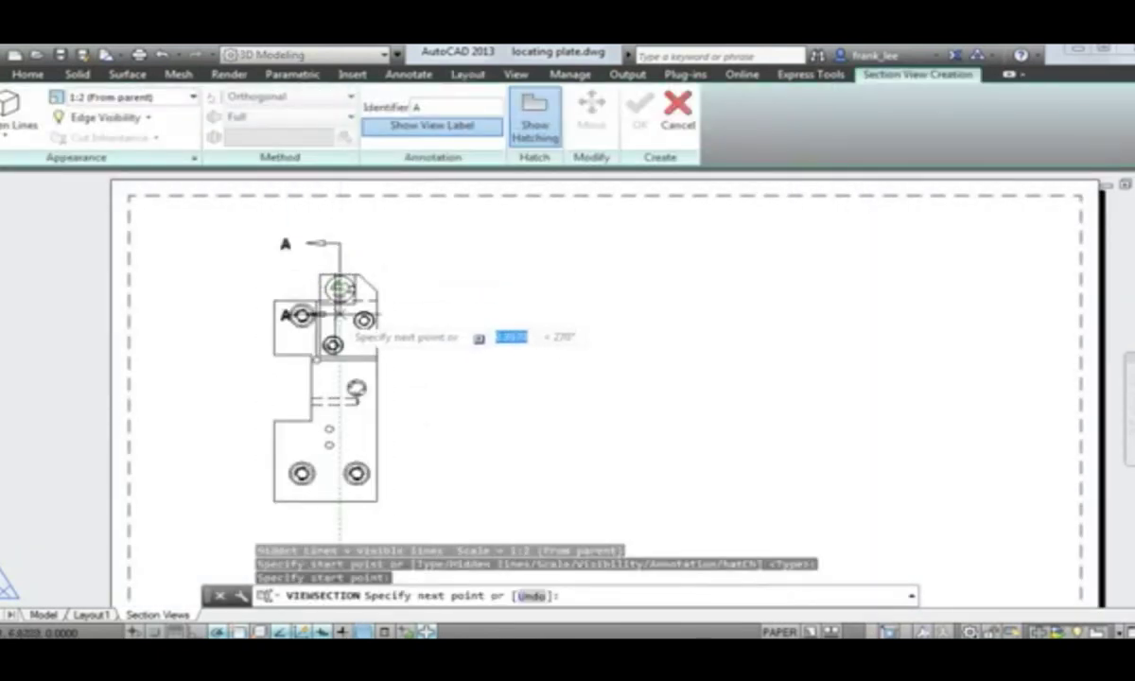
click(356, 521)
key(Return)
click(582, 480)
key(Return)
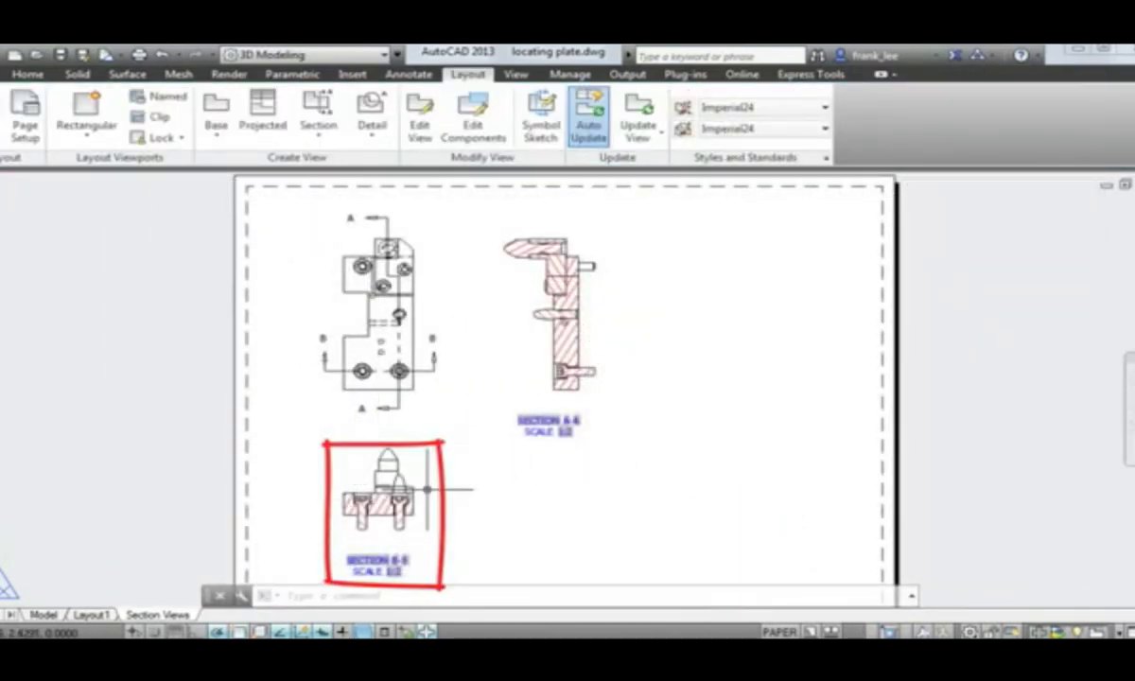
- Create circular detail view C at 1:1 around the upper end of Section A-A, with a smooth edge and connection line, beside the section
scroll(928, 190, up, 2)
click(372, 118)
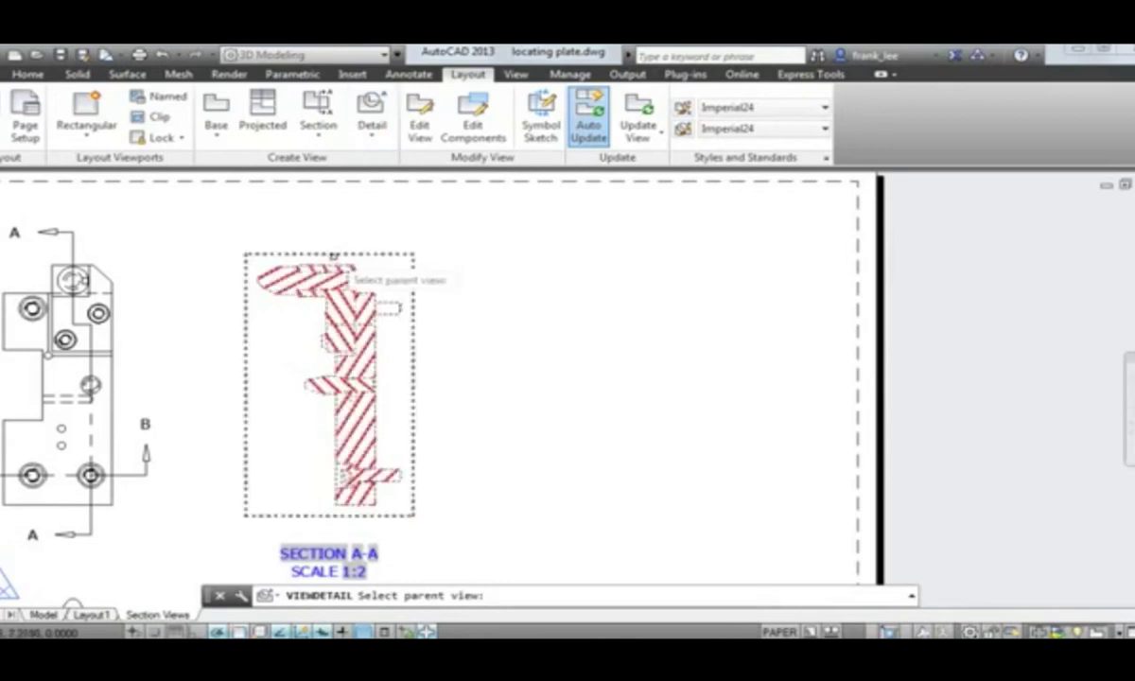
click(333, 255)
click(326, 297)
click(265, 331)
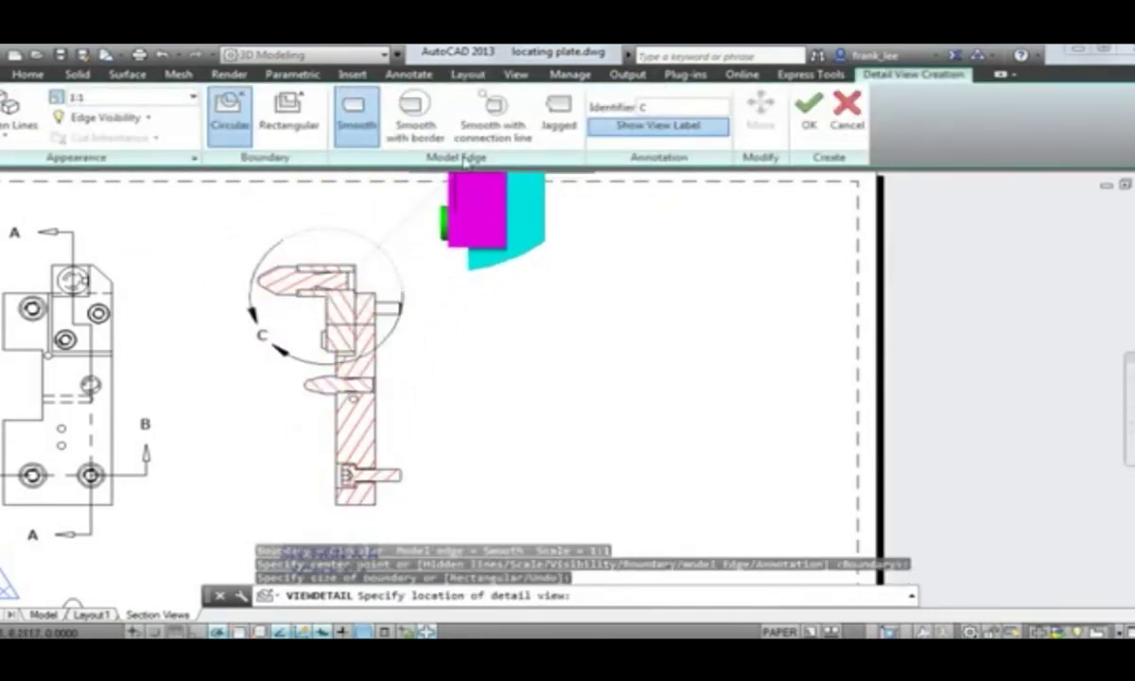
click(653, 421)
key(Return)
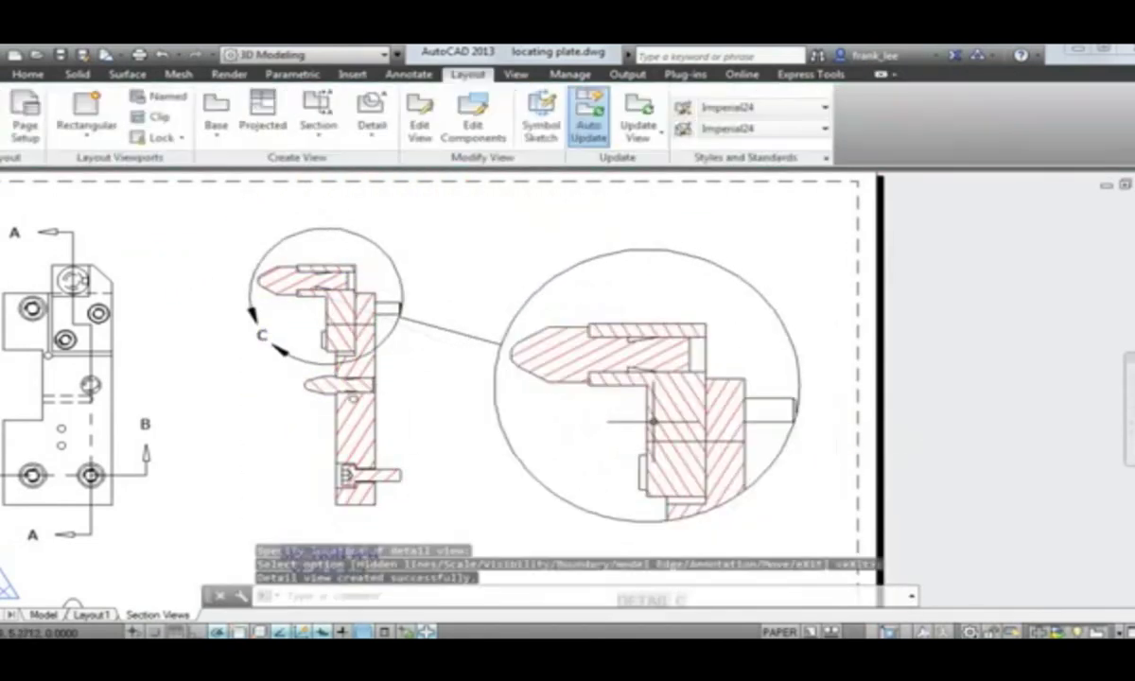
scroll(610, 463, down, 3)
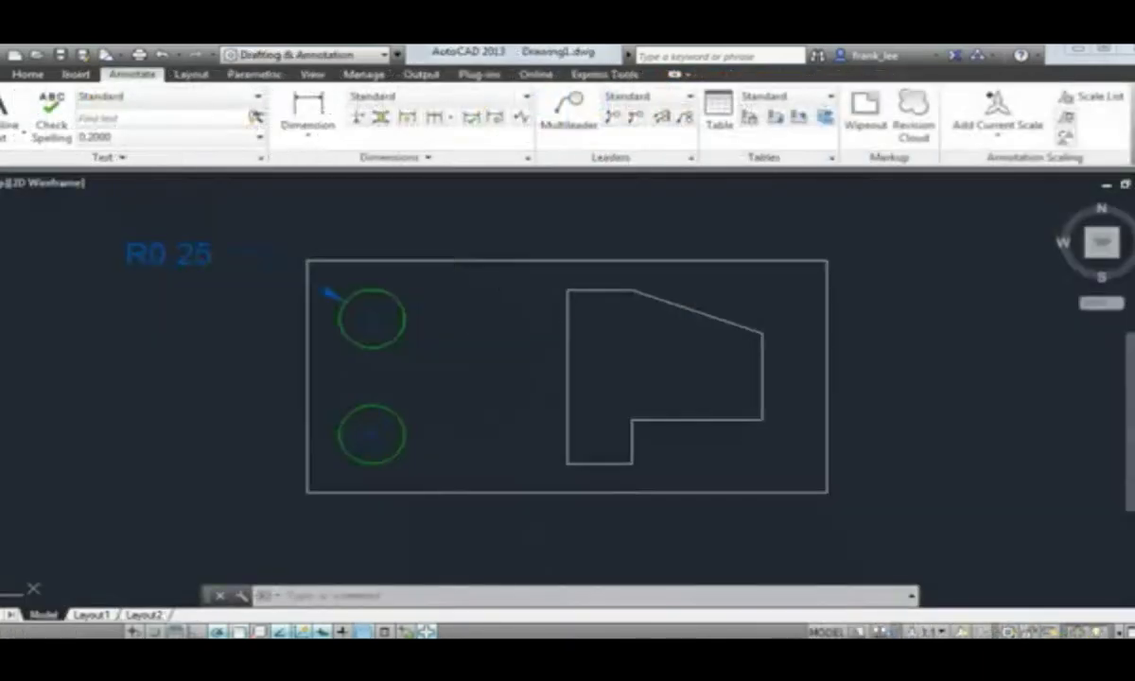
- Erase the upper green circle and choose an action from the association alert on its radius dimension
text(e)
key(Return)
click(398, 301)
key(Return)
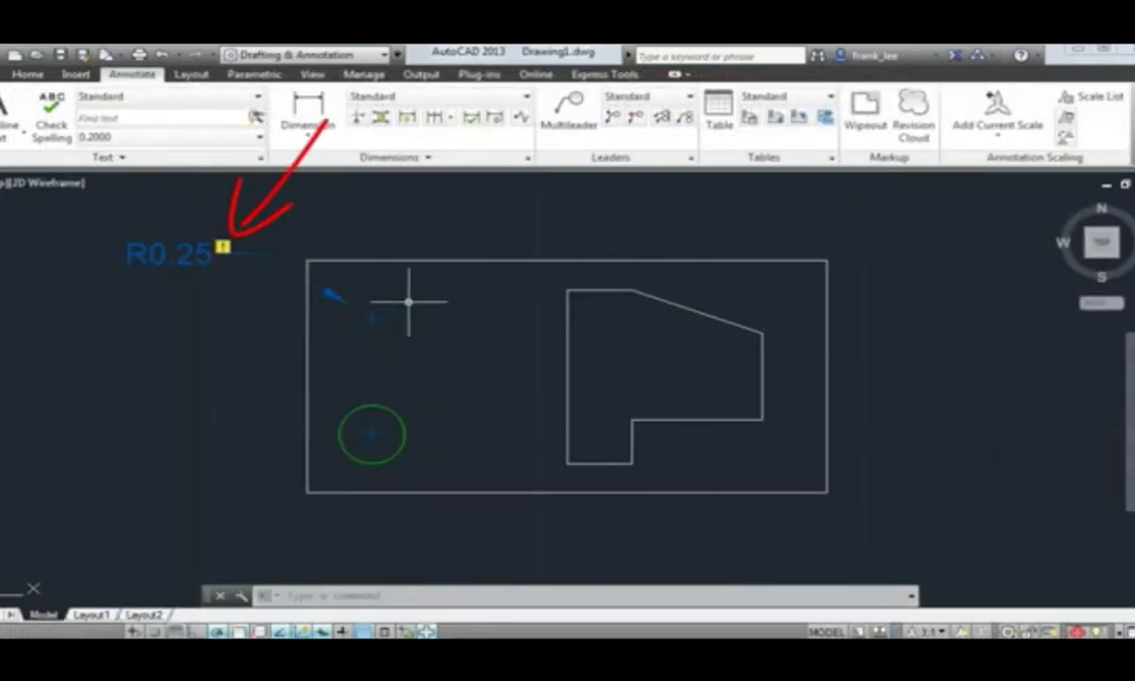
click(224, 247)
click(276, 259)
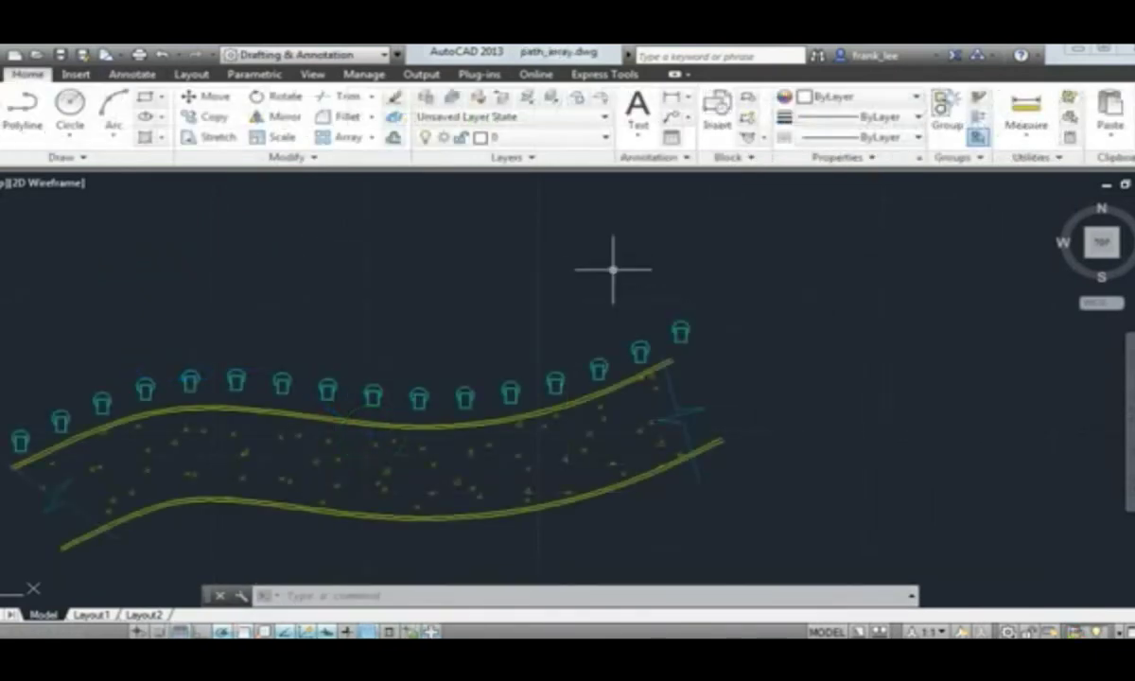
- Set the path array along the curved walkway in path_array.dwg to the Measure spacing method
click(640, 348)
click(688, 135)
click(689, 196)
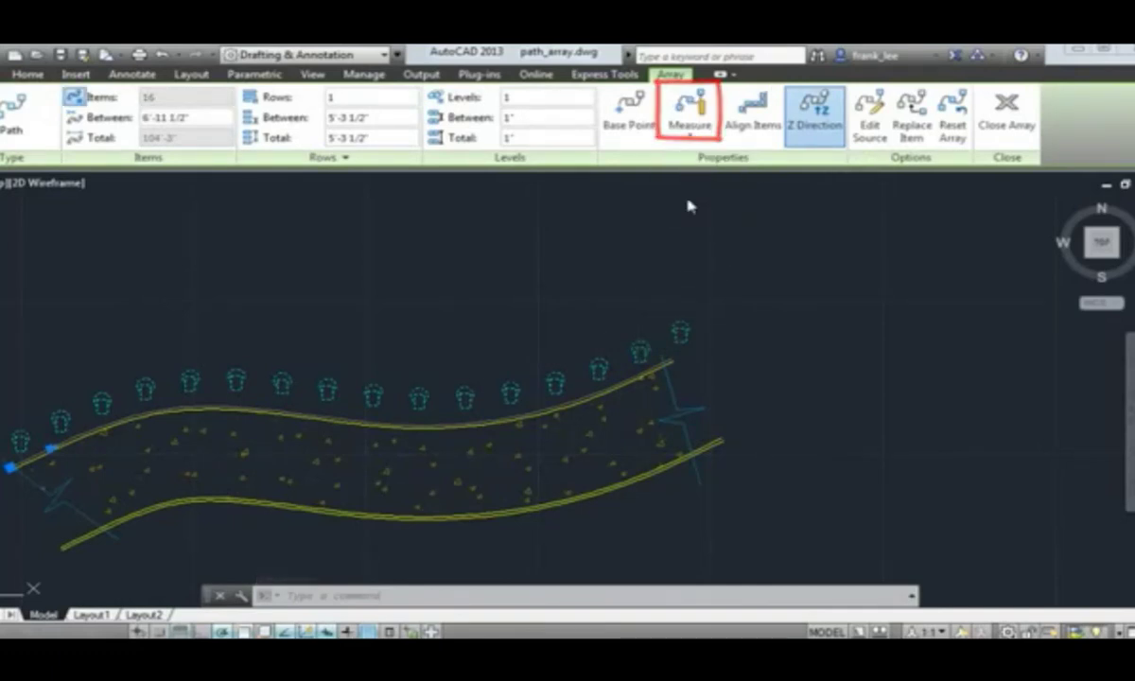
key(Escape)
- Stretch the upper end of the walkway's array path curve diagonally outward to extend the row of array items
click(671, 359)
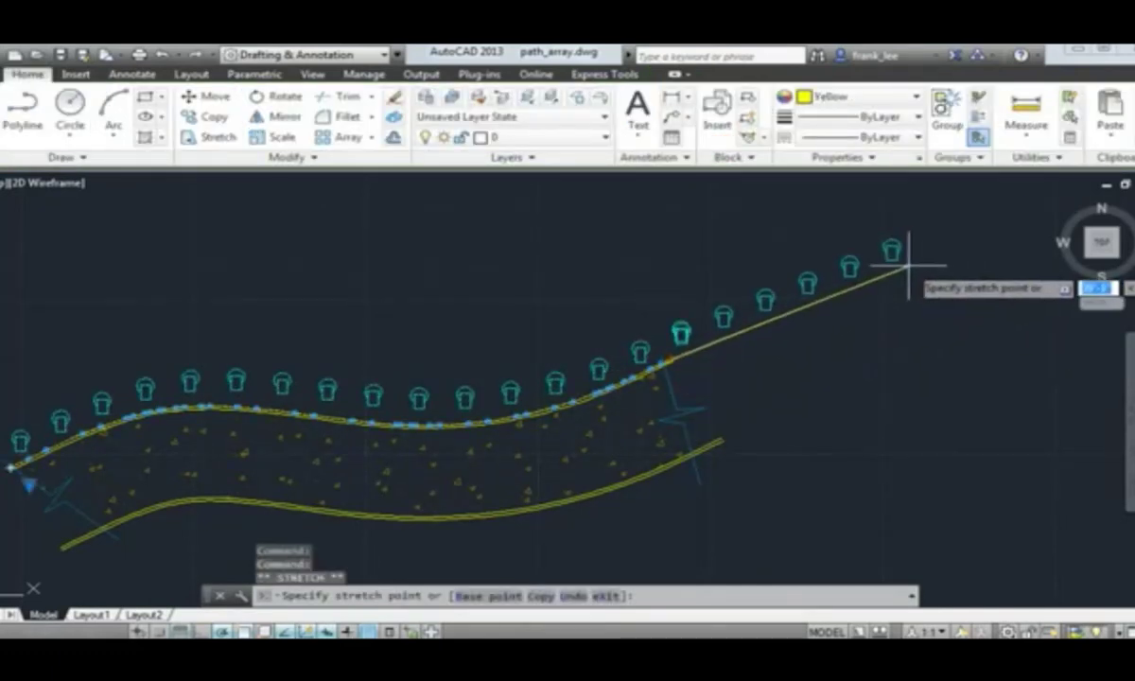
click(910, 268)
key(Escape)
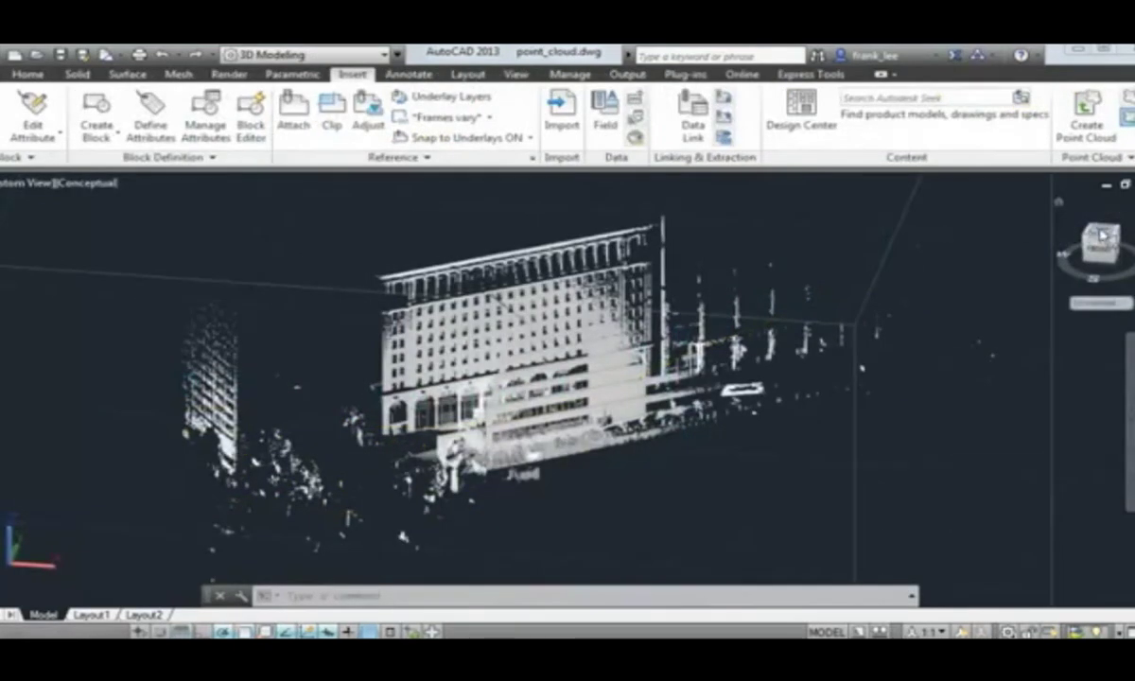
- Create a clipping boundary on the building point cloud using the default clipping box and pick its lower-left corner grip
click(588, 365)
click(444, 112)
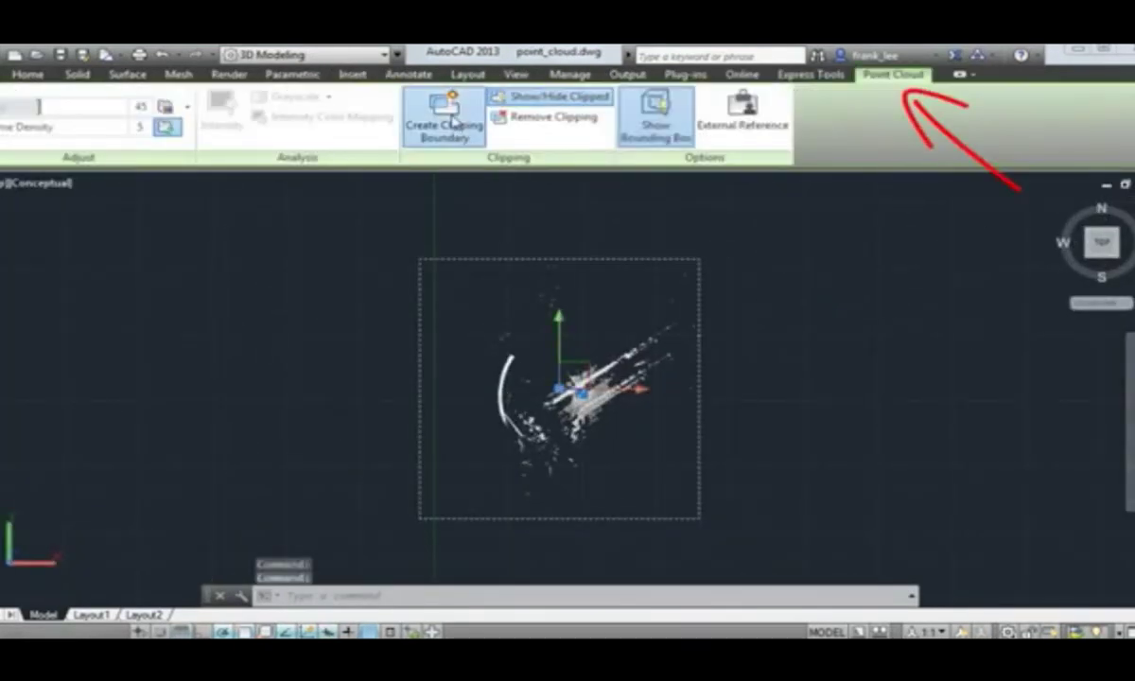
click(529, 242)
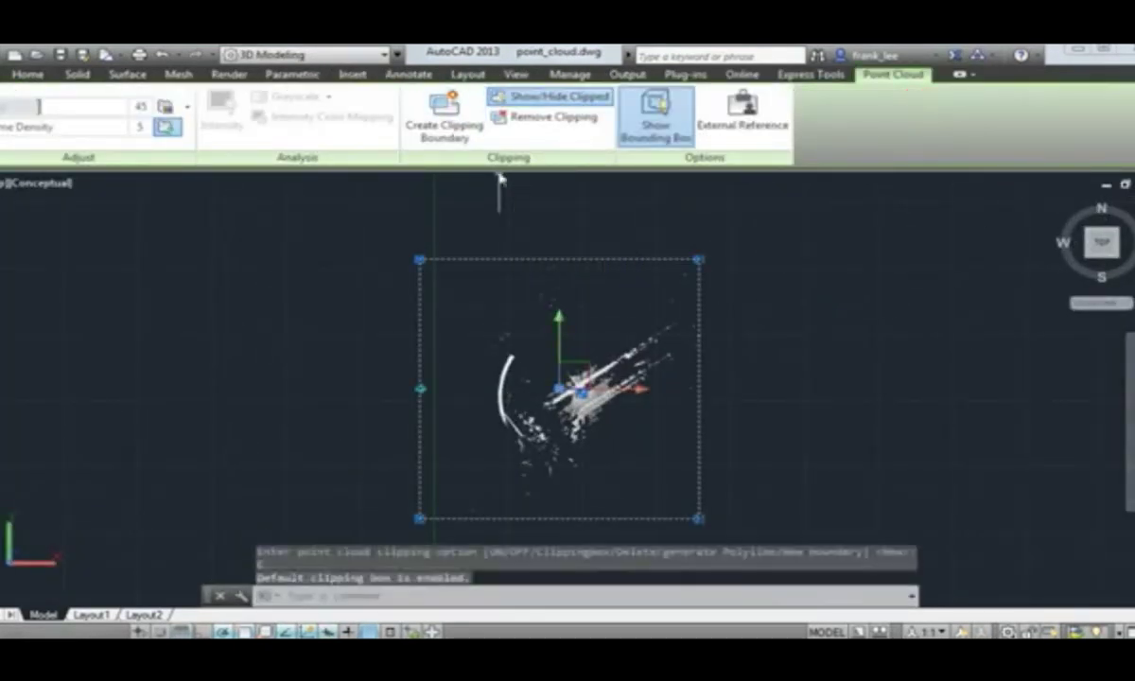
click(420, 518)
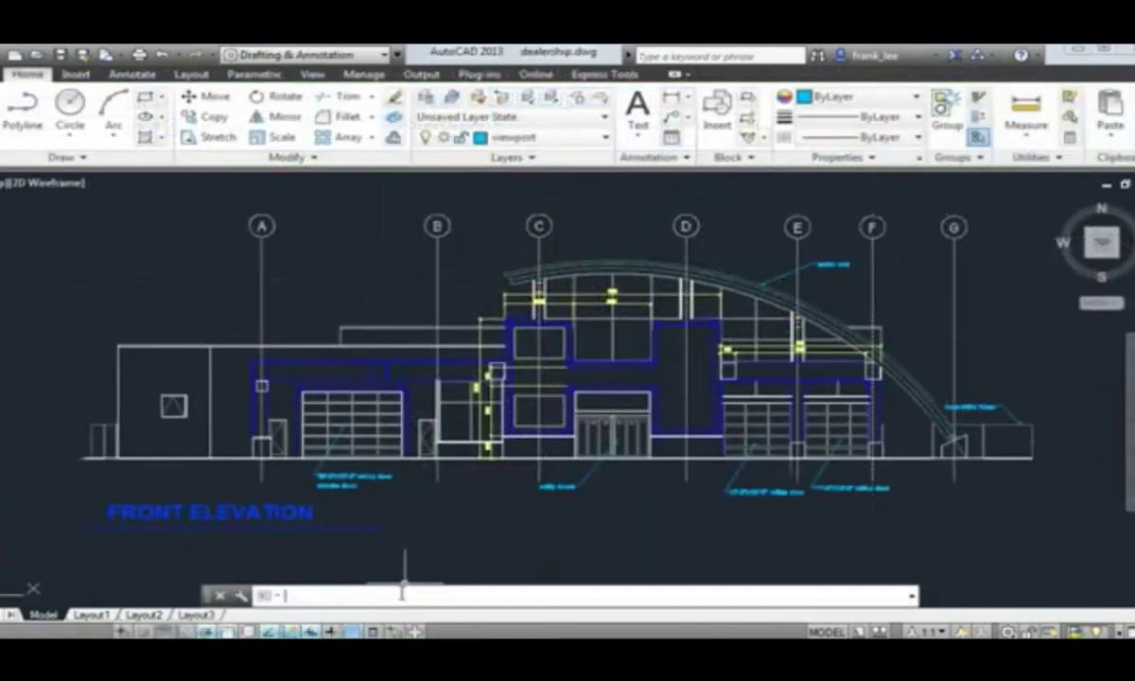
- Zoom to a window around the central part of the front elevation in dealership.dwg with the Zoom command's Window option
text(zoom)
key(Return)
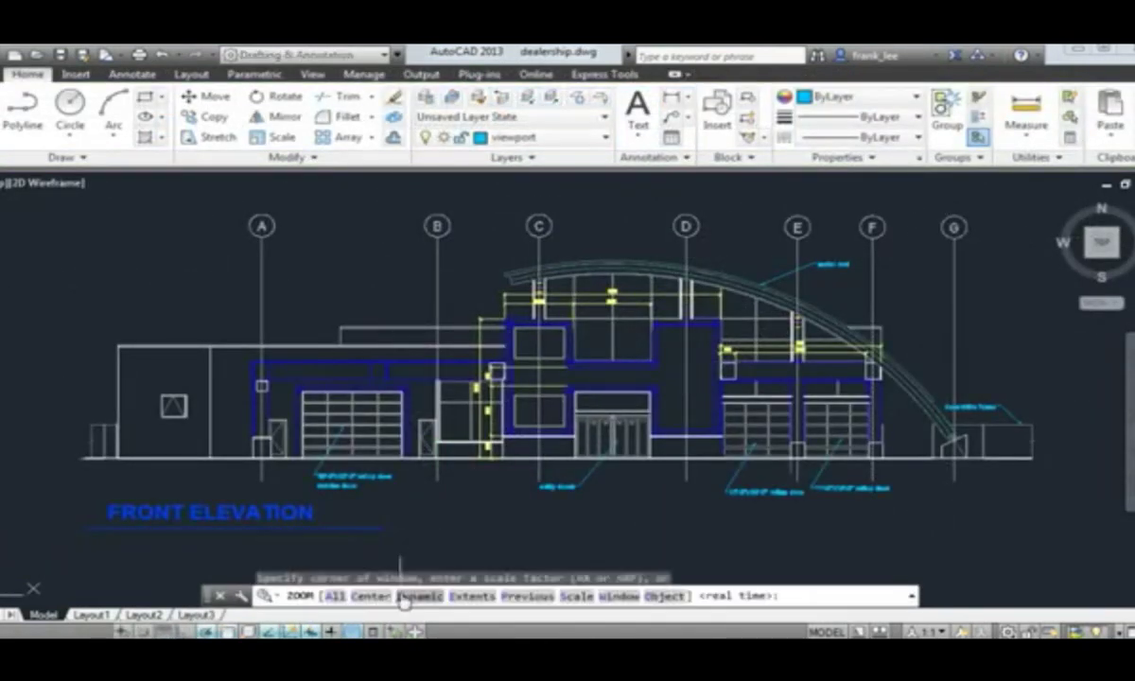
click(618, 596)
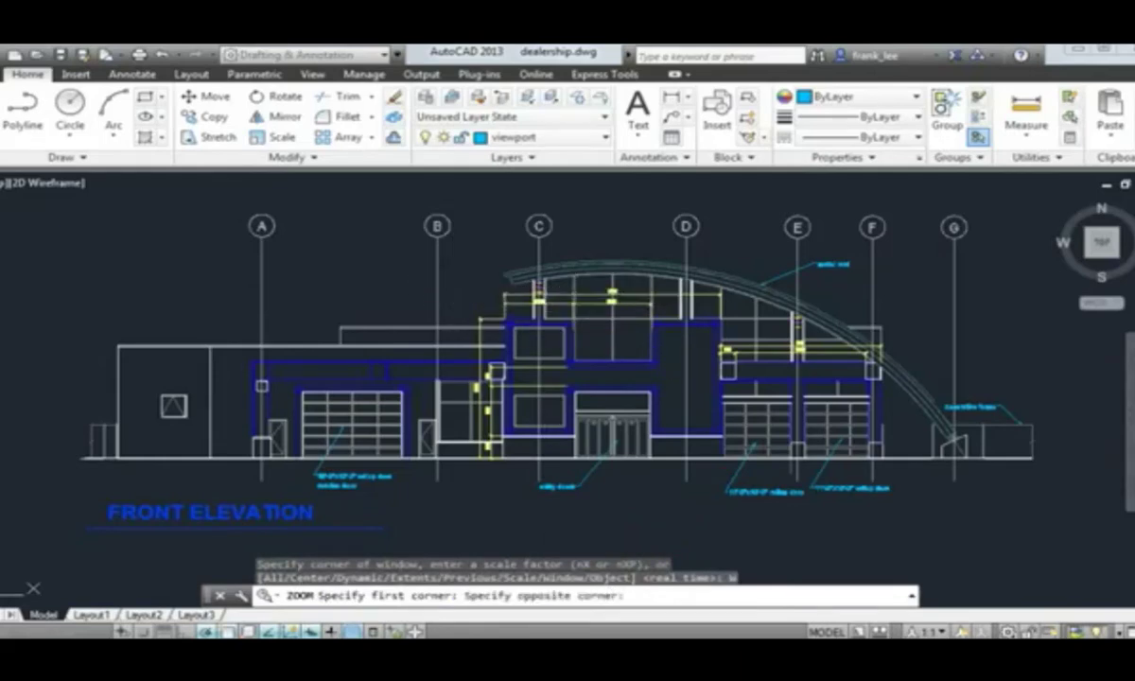
click(1007, 501)
- Open the command line's Lines of Prompt History setting and accept it
right_click(642, 599)
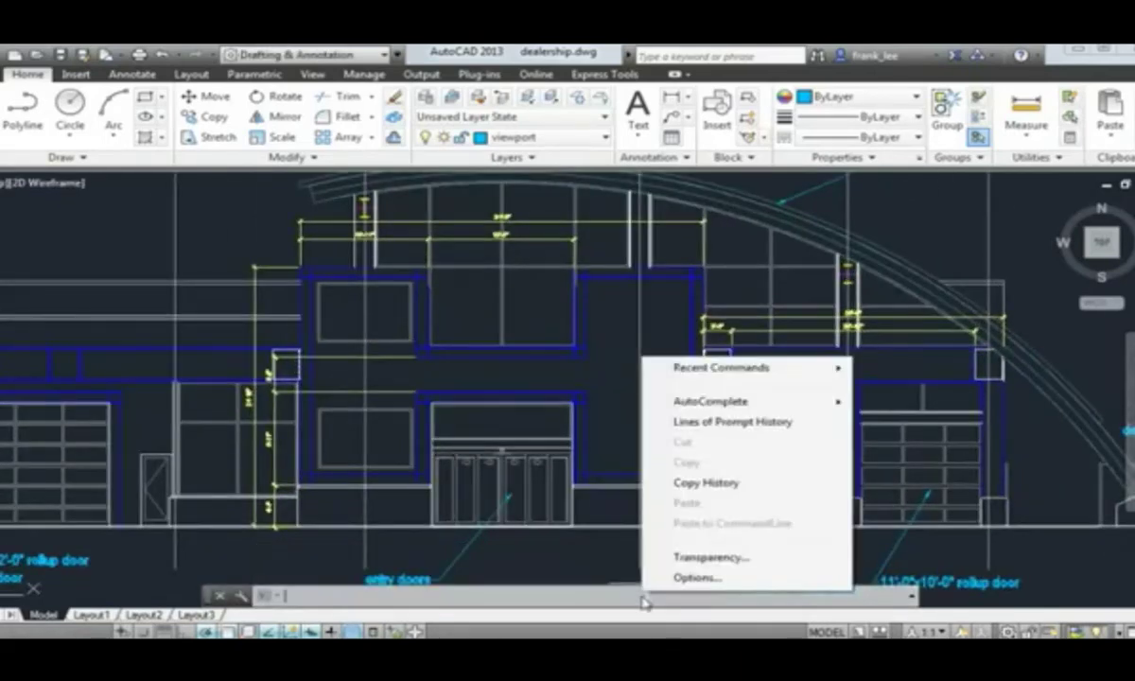
click(729, 424)
key(Return)
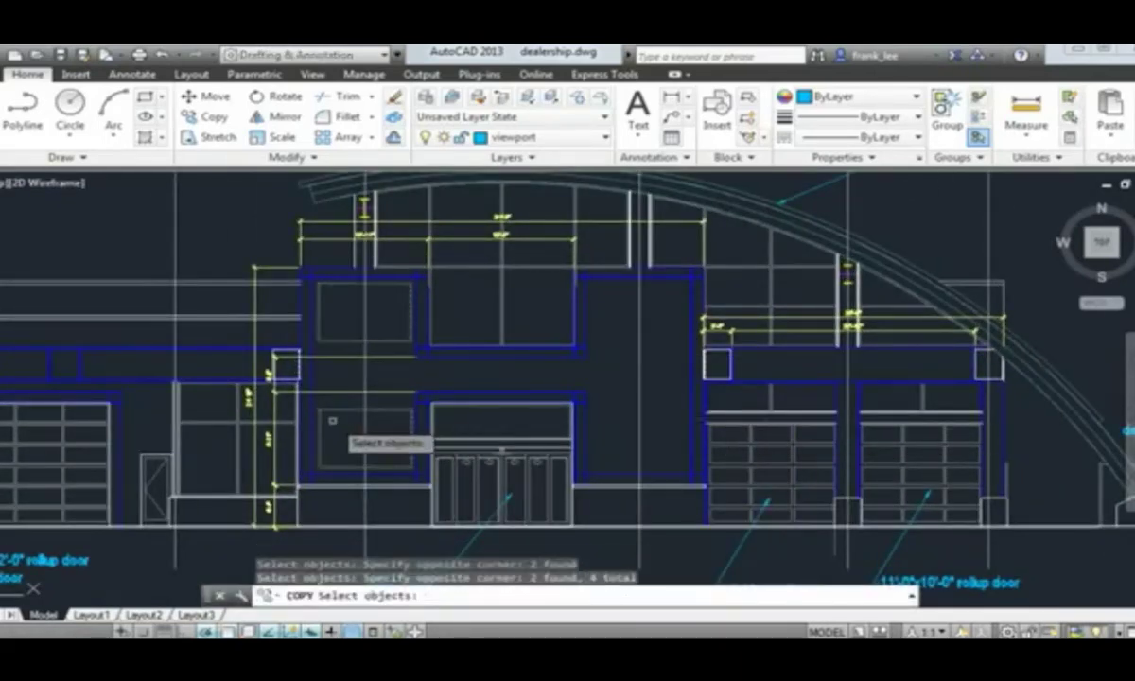
- Copy the upper and lower window frames from the blue tower near grid C across to the matching tower near grid D, and toggle the command history
key(Return)
click(309, 278)
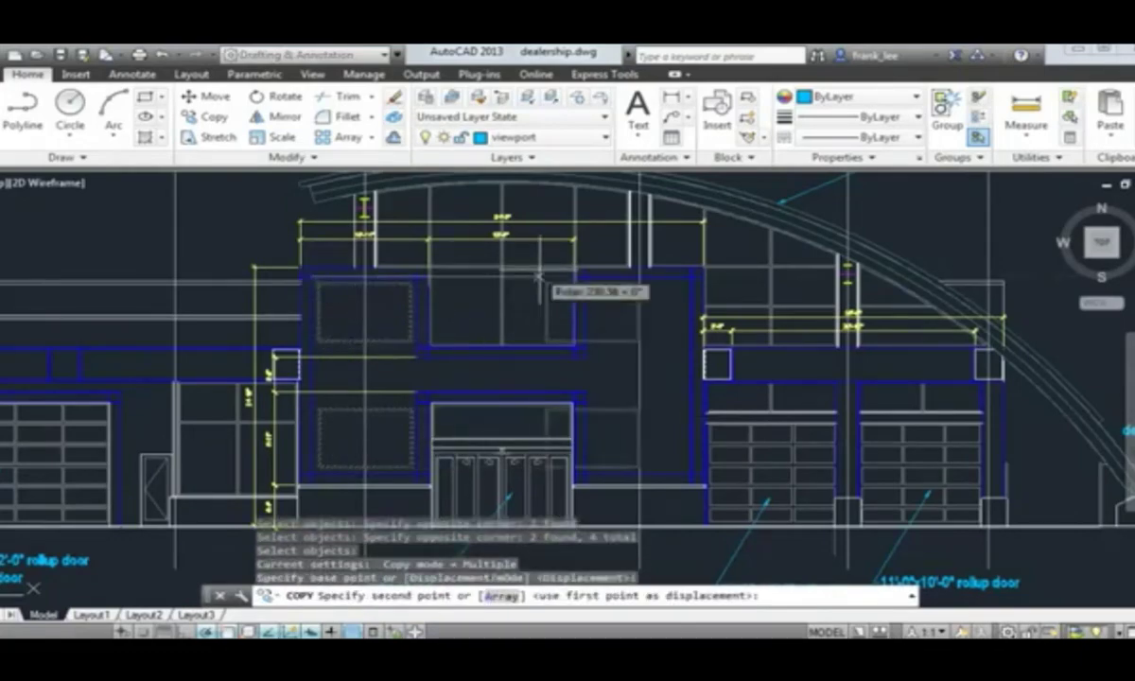
click(582, 277)
key(F2)
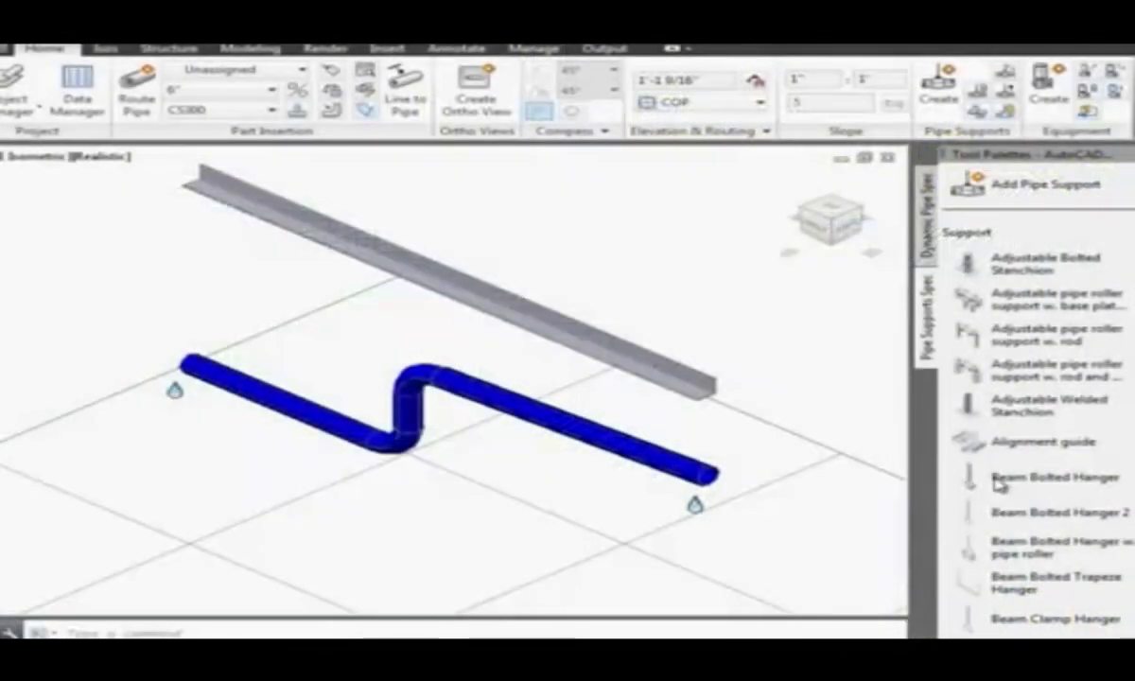
- In AutoCAD Plant 3D, place a Beam Bolted Hanger on the lower pipe run at a distance of 12"
click(998, 478)
click(317, 412)
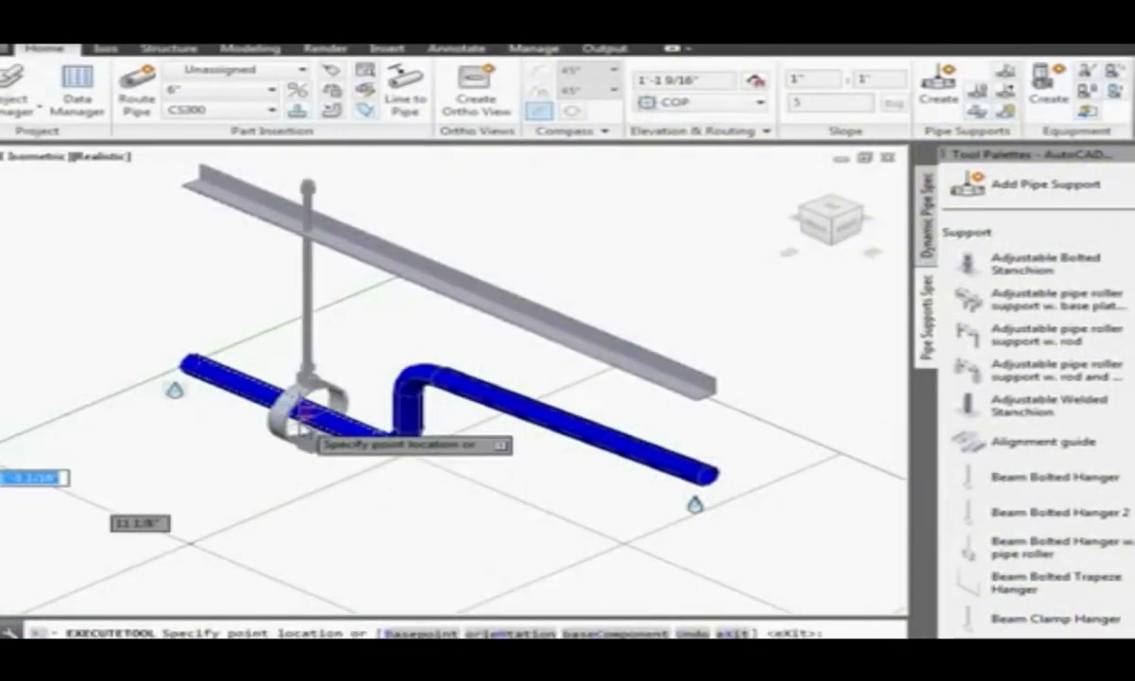
text(12)
key(Return)
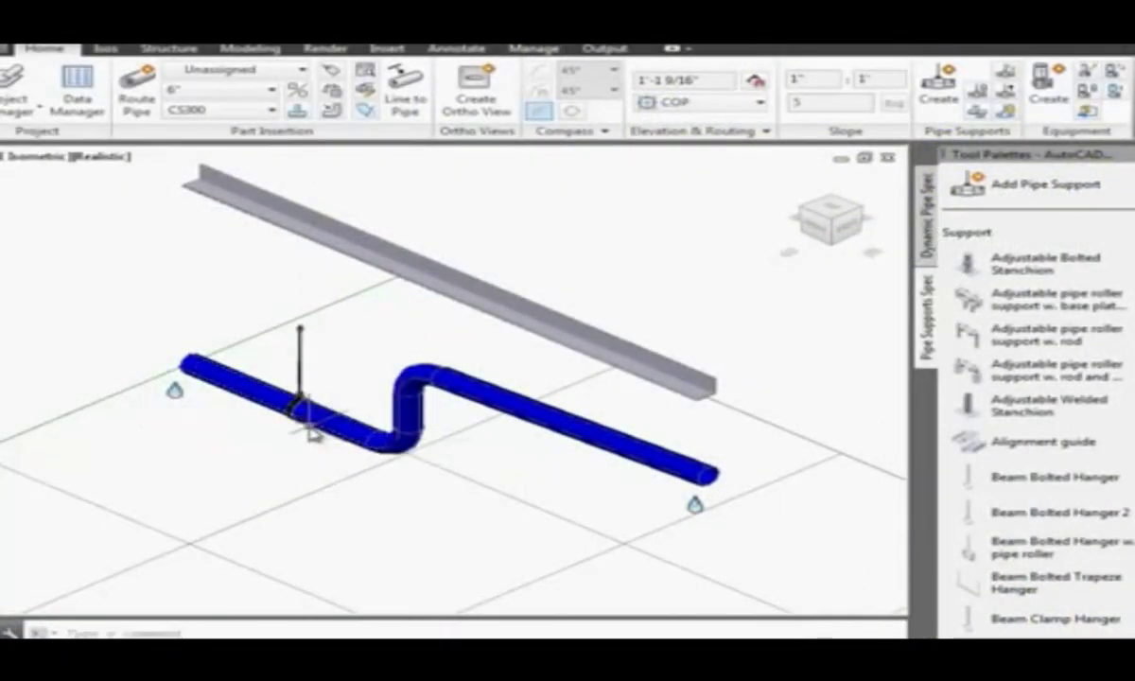
- Set the hanger's H dimension to 18 in its part geometry properties
right_click(303, 364)
click(477, 632)
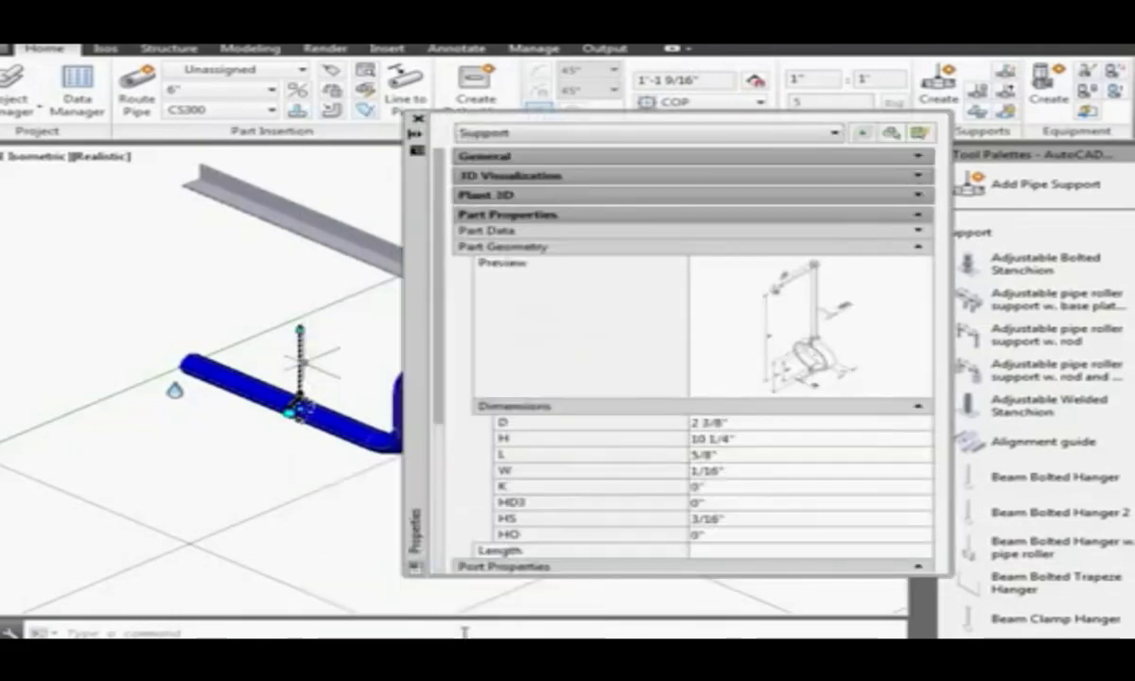
click(723, 440)
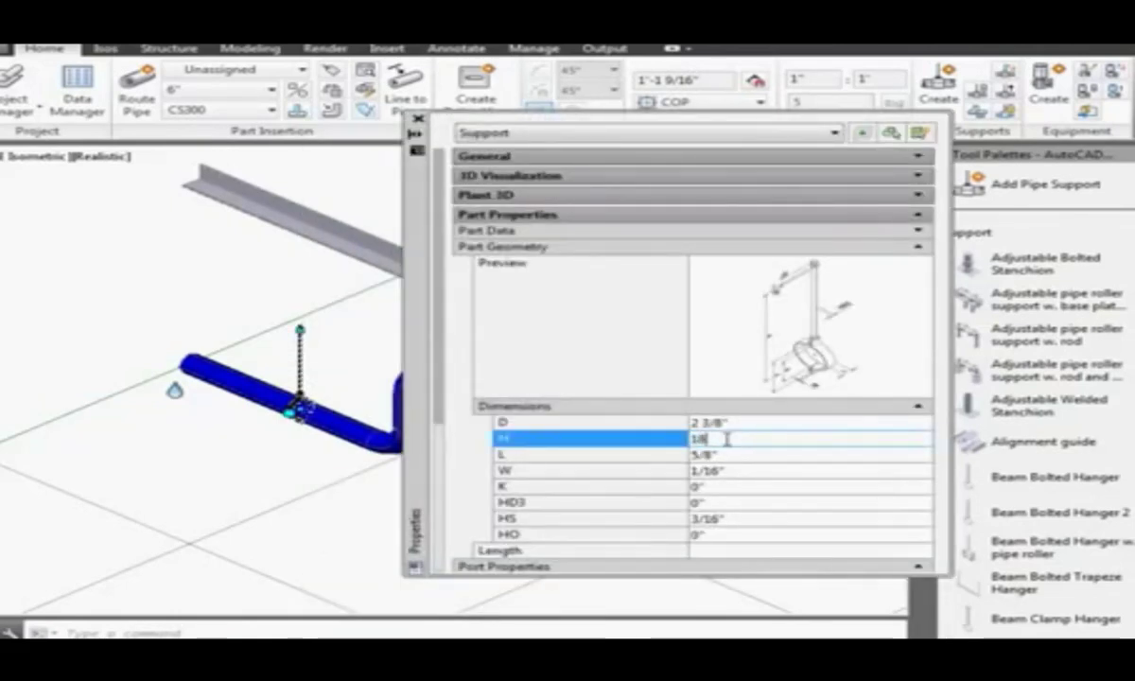
key(Tab)
click(417, 121)
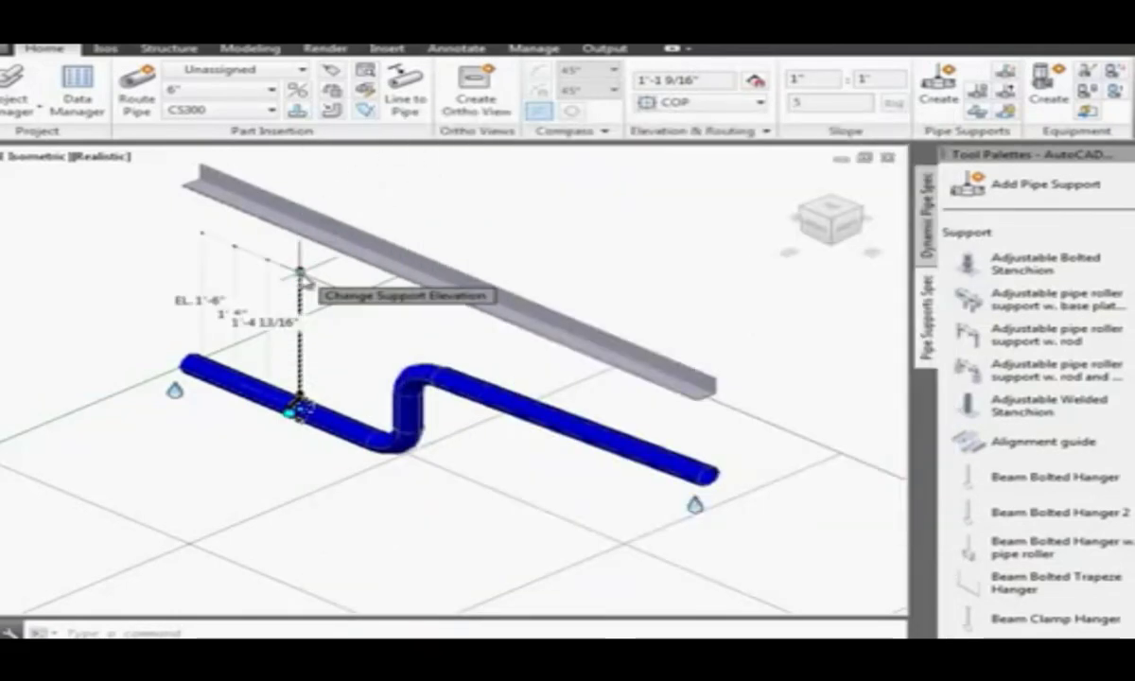
- Raise the hanger's support elevation so that its rod reaches the steel beam above
click(300, 270)
click(306, 241)
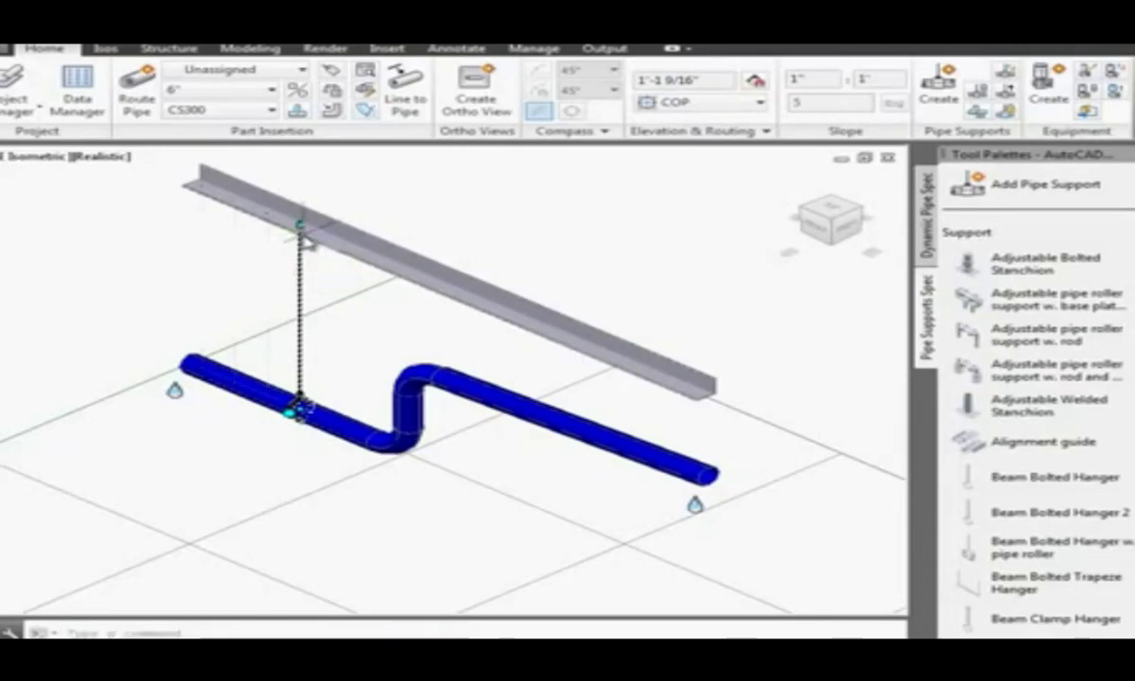
- Copy the hanger from the lower pipe run onto the raised pipe run and view both supports from the side
click(1006, 113)
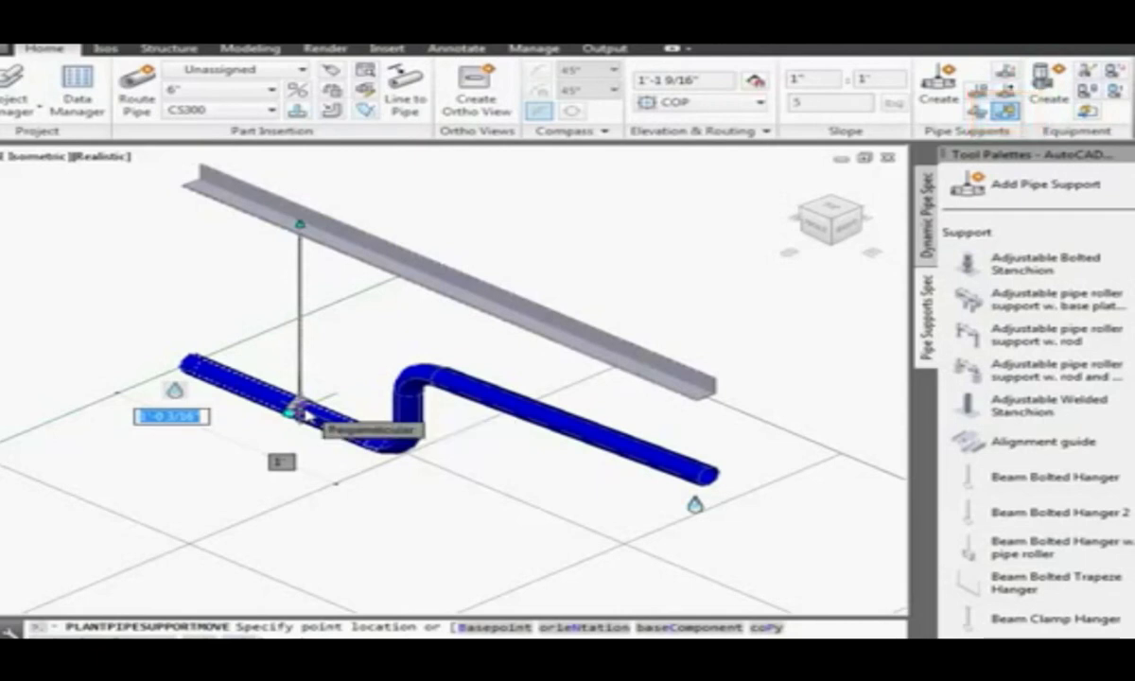
click(463, 382)
click(824, 228)
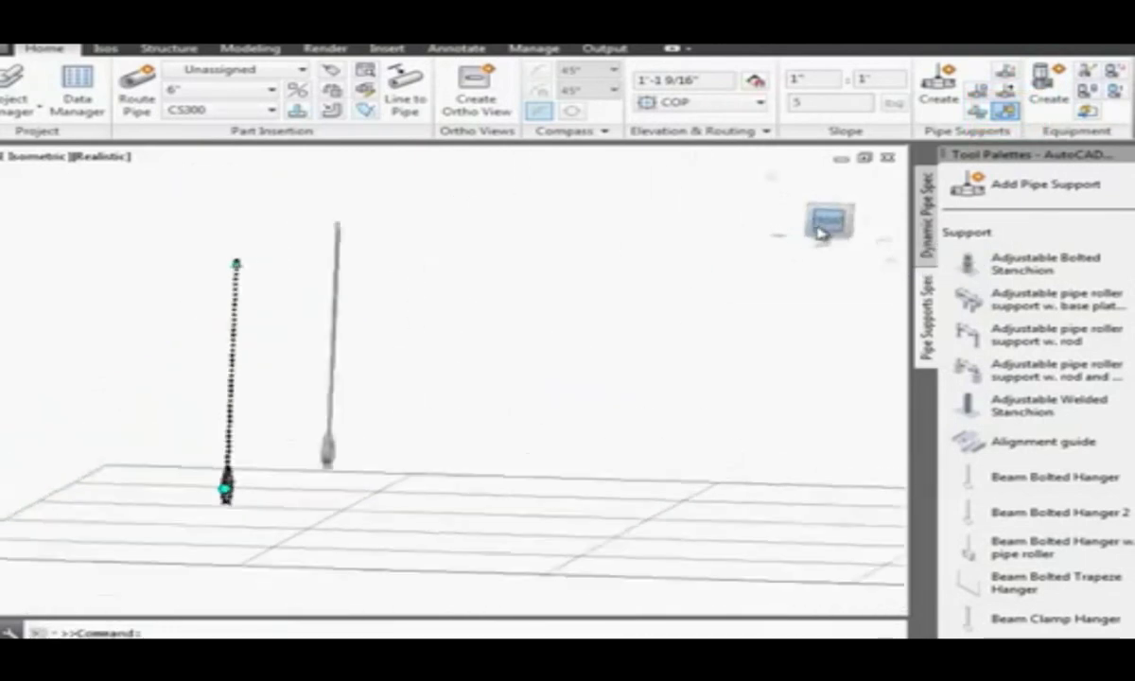
click(749, 375)
click(753, 376)
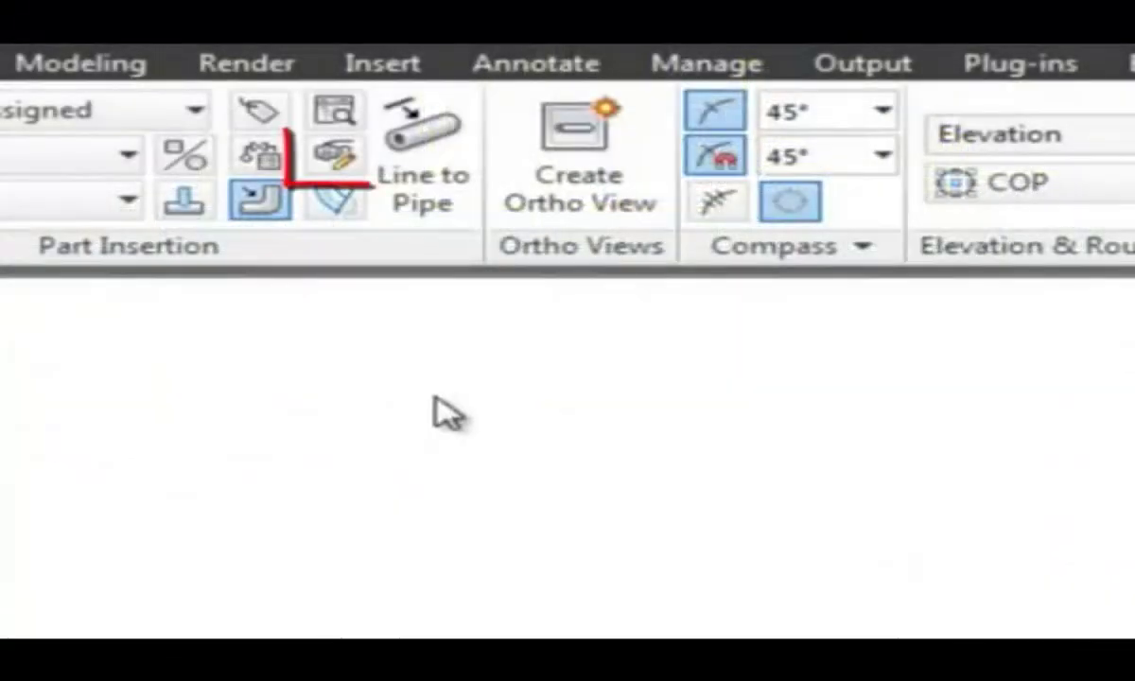
- Start a custom part of type Inline Instrument and open the Plant 3D Shape Browser, switching its advanced shape options
click(342, 162)
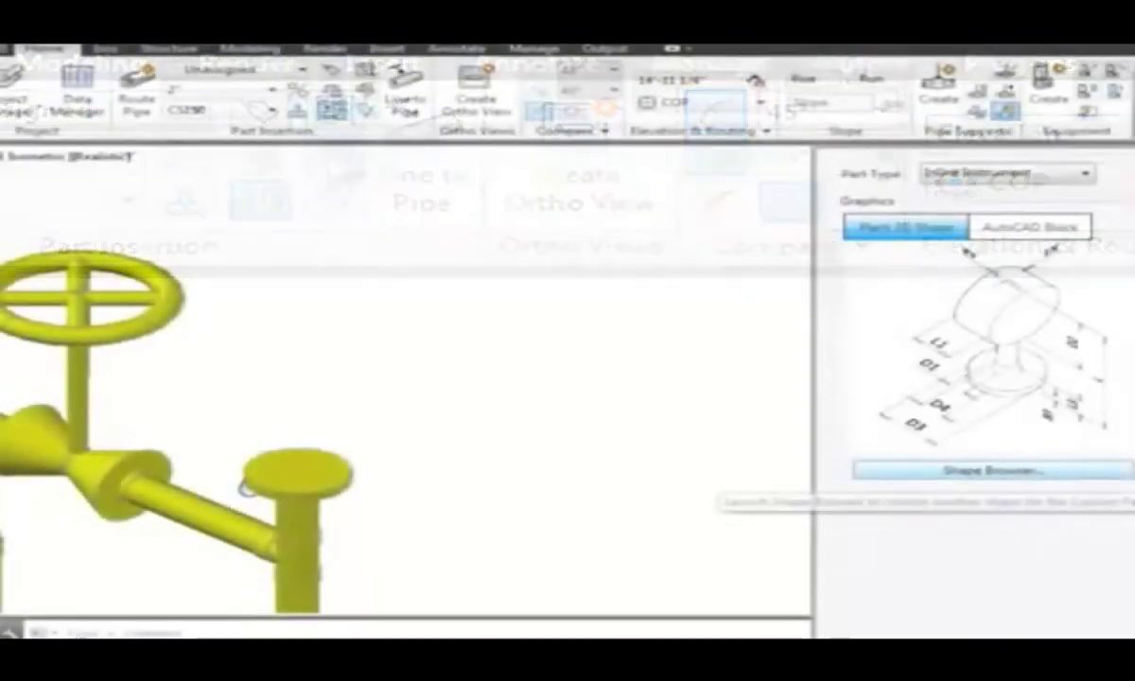
click(1059, 471)
click(72, 389)
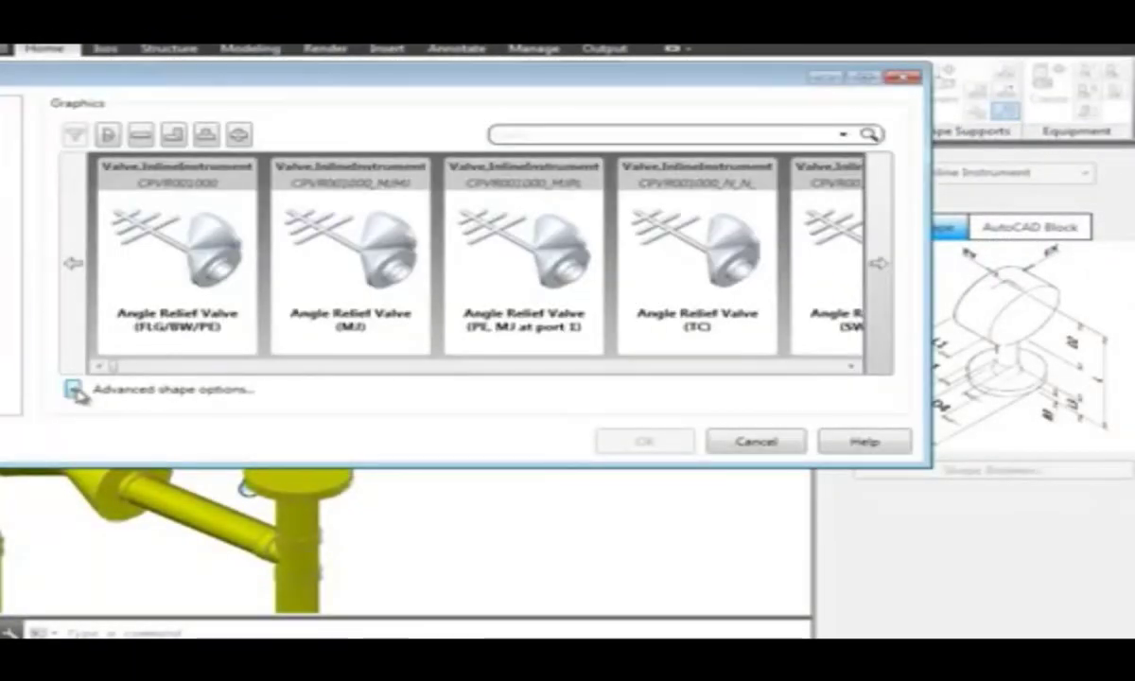
- Choose the horizontal cylinder instrument shape with a flanged base from PipeRunComponent's Instrument category
drag(111, 86, 342, 137)
click(44, 177)
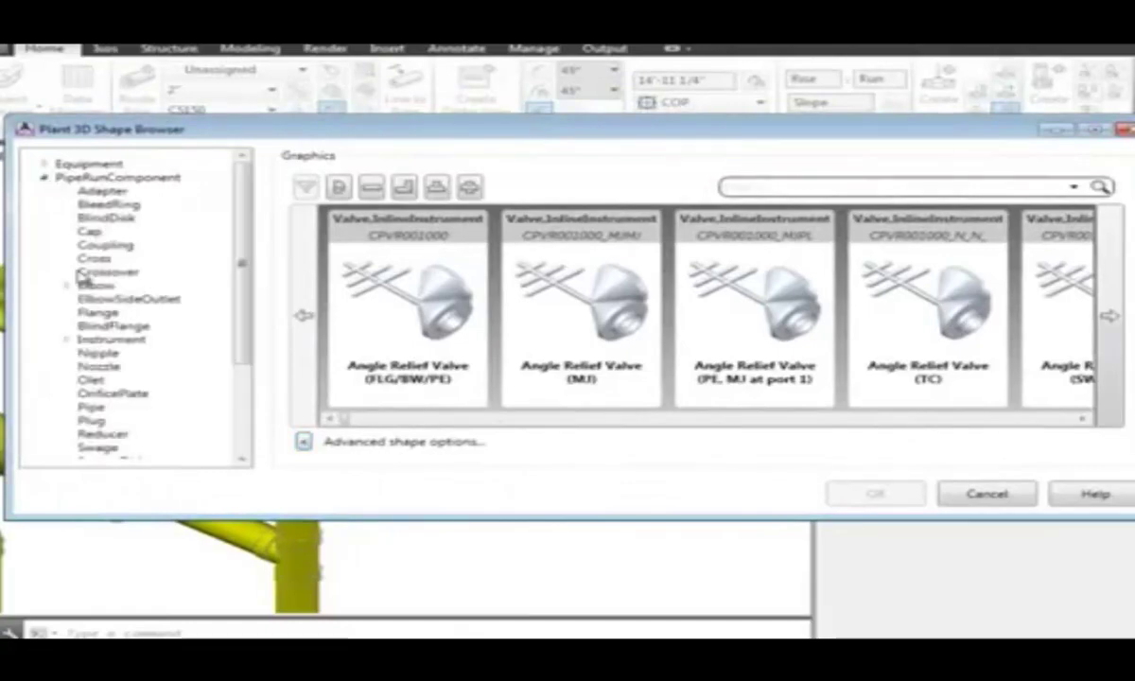
click(110, 340)
click(578, 372)
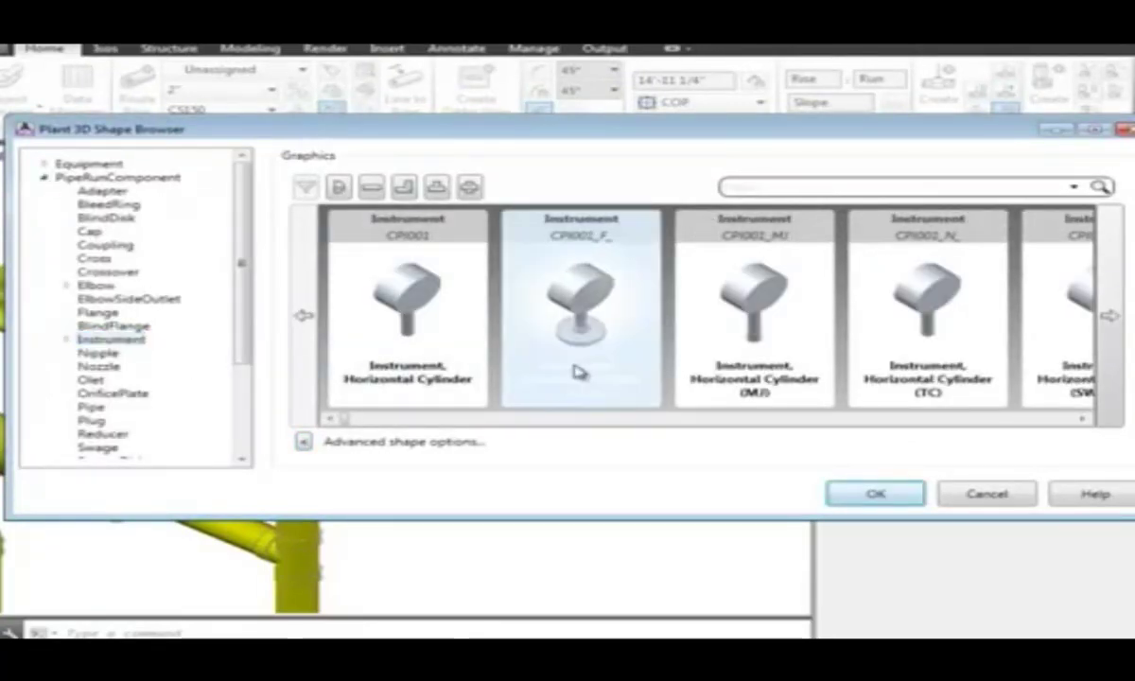
click(877, 496)
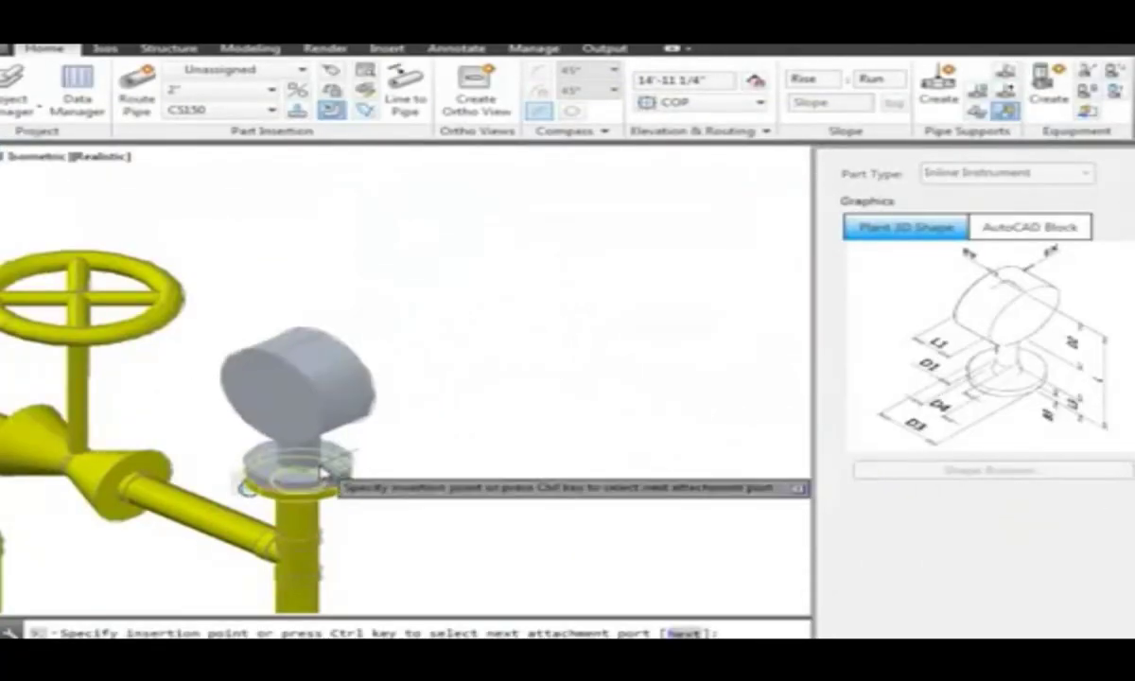